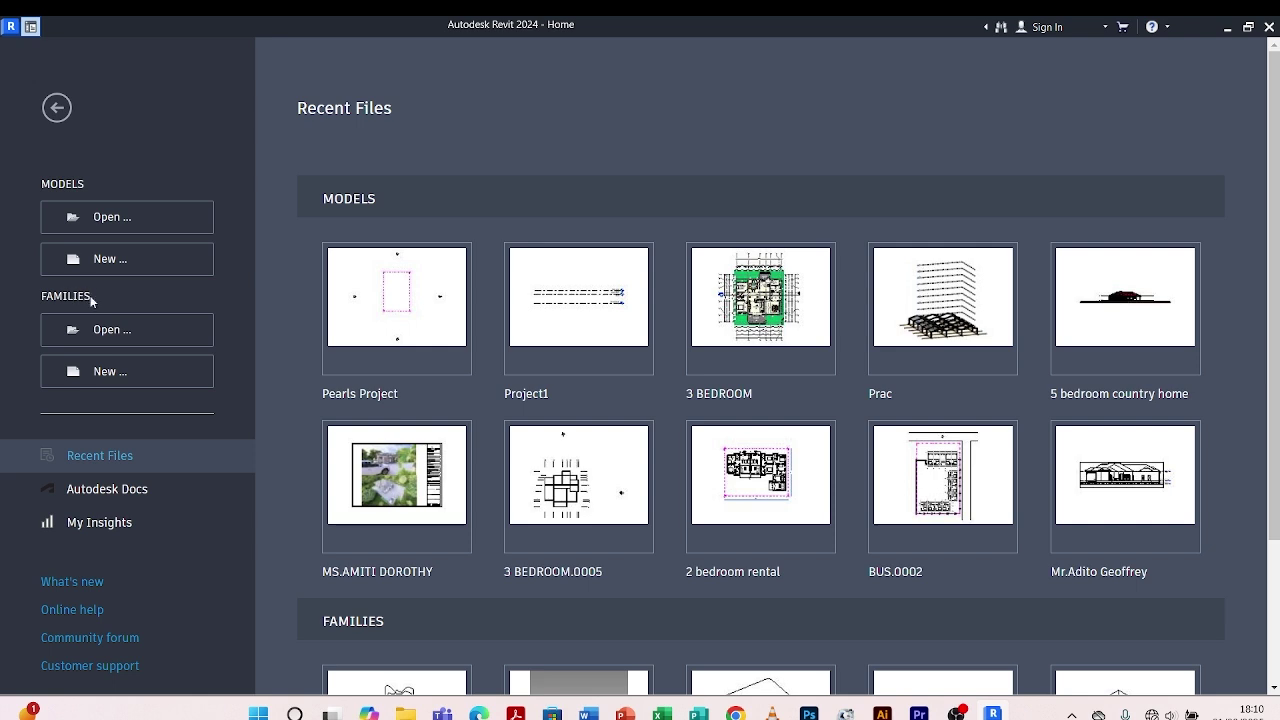
Create a new family from the Metric Curtain Wall Panel template
{"action": "left_click", "coordinate": [112, 373]}
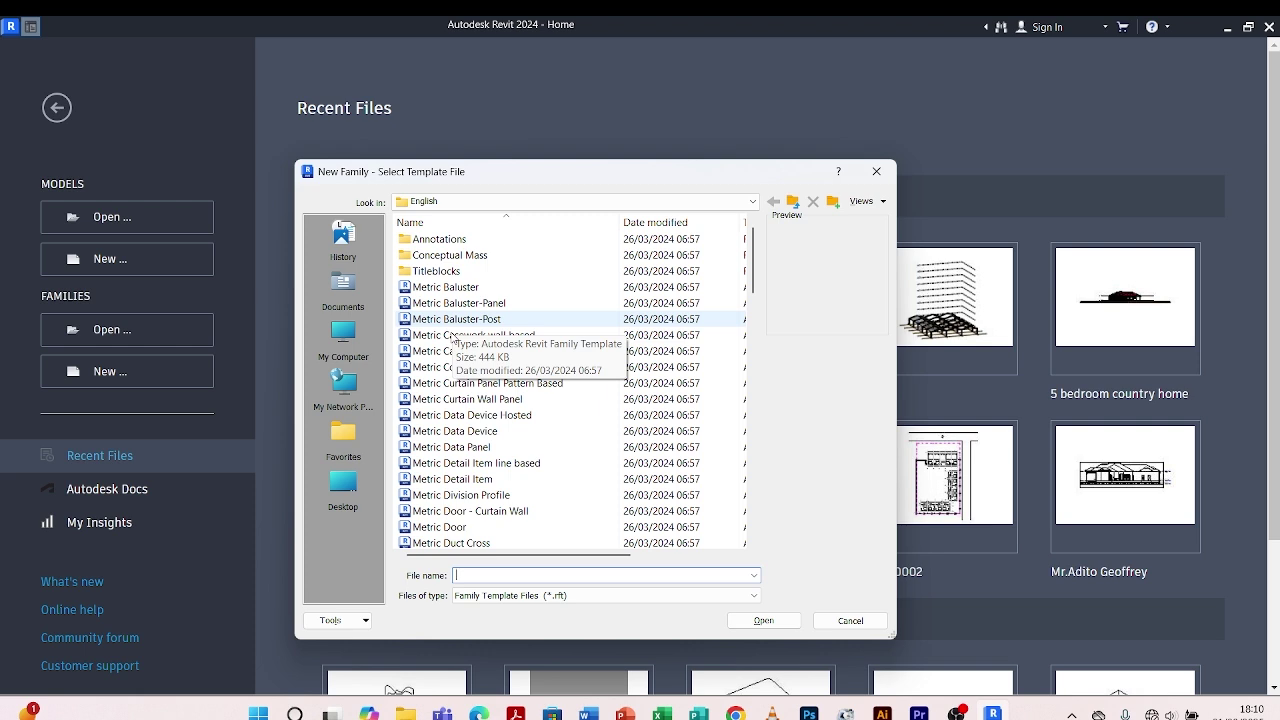
{"action": "left_click", "coordinate": [458, 400]}
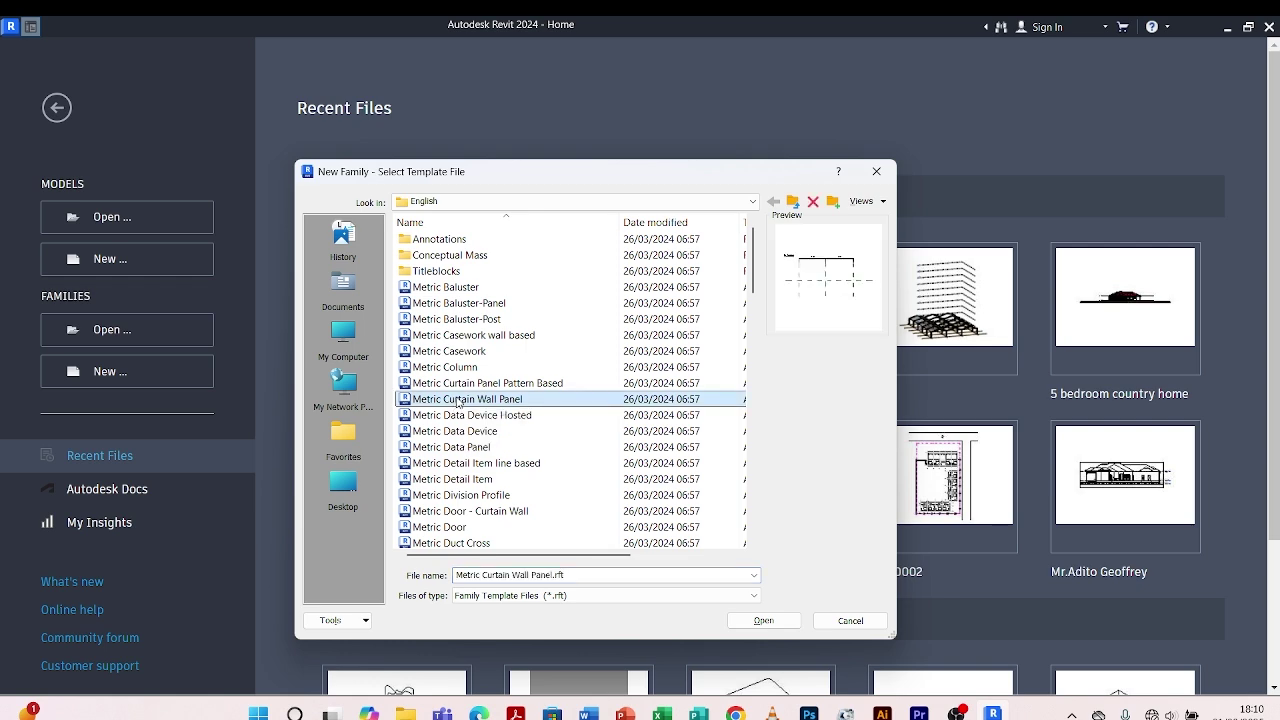
{"action": "left_click", "coordinate": [750, 620]}
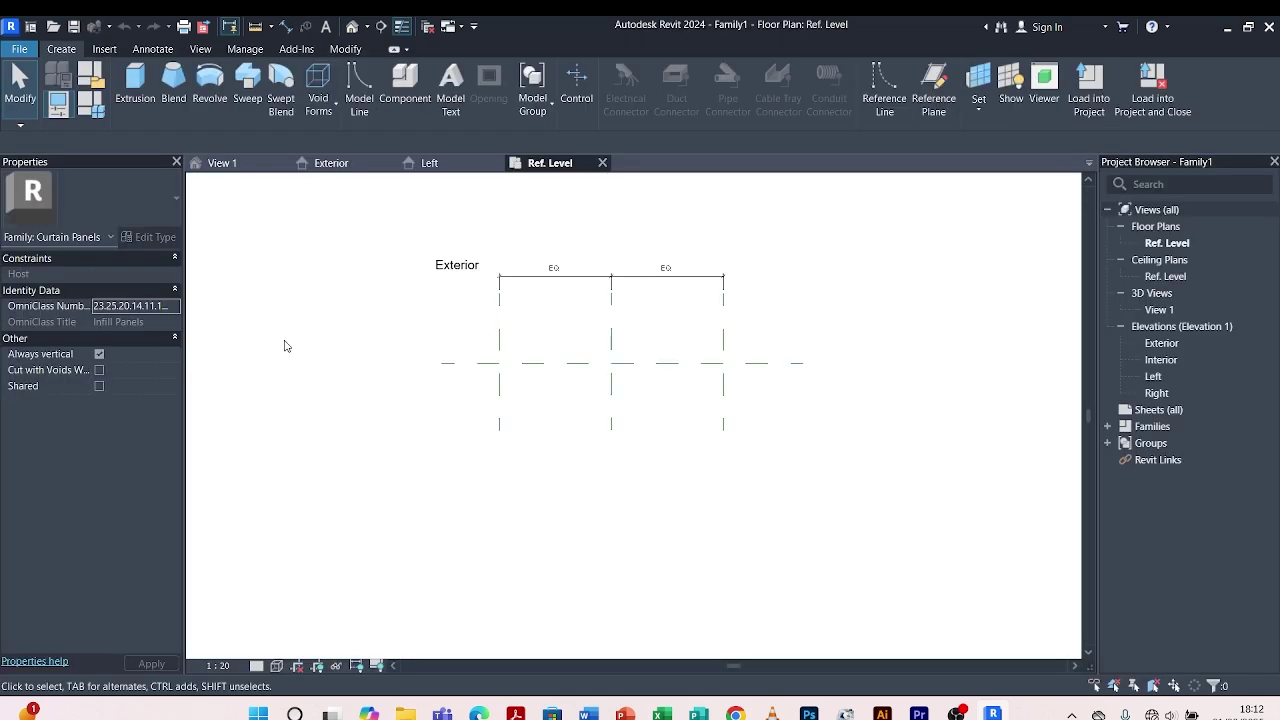
Start an extrusion and sketch a vertical line about 940 mm long, crossing the horizontal reference plane just left of the centre plane
{"action": "scroll", "coordinate": [694, 274], "scroll_direction": "up", "scroll_amount": 2}
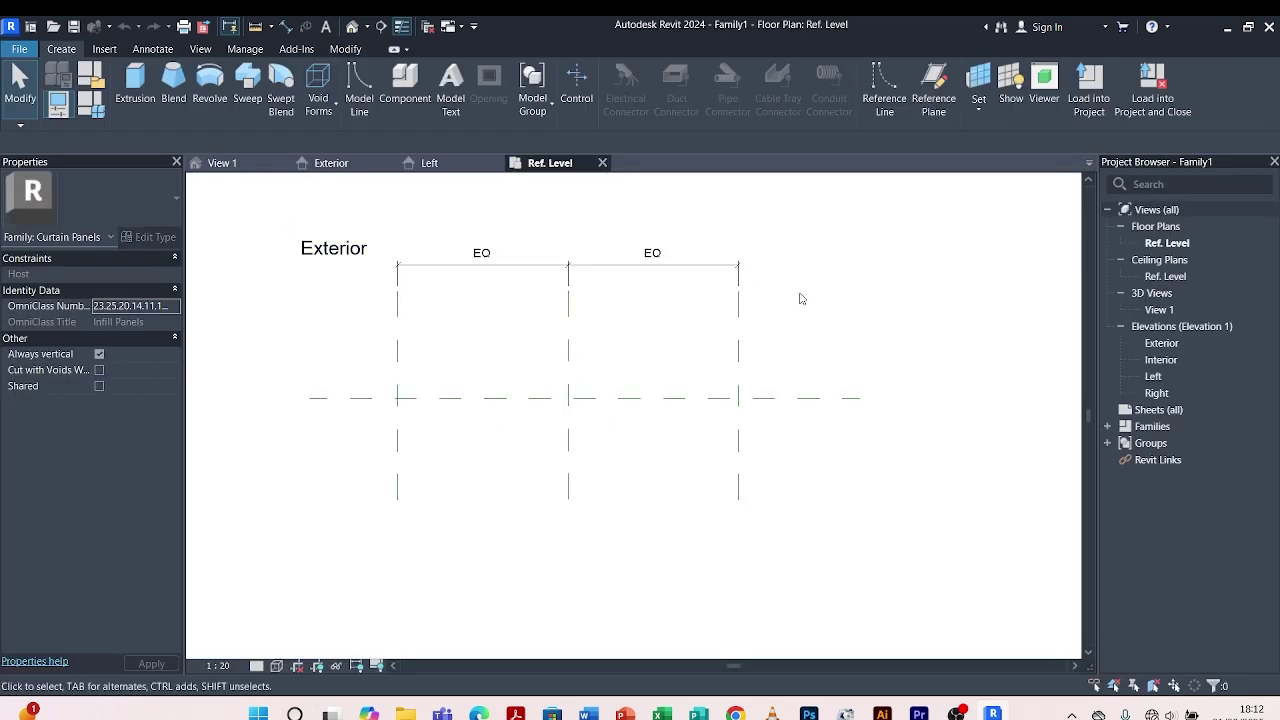
{"action": "scroll", "coordinate": [785, 330], "scroll_direction": "up", "scroll_amount": 1}
{"action": "scroll", "coordinate": [625, 420], "scroll_direction": "down", "scroll_amount": 1}
{"action": "scroll", "coordinate": [335, 398], "scroll_direction": "up", "scroll_amount": 1}
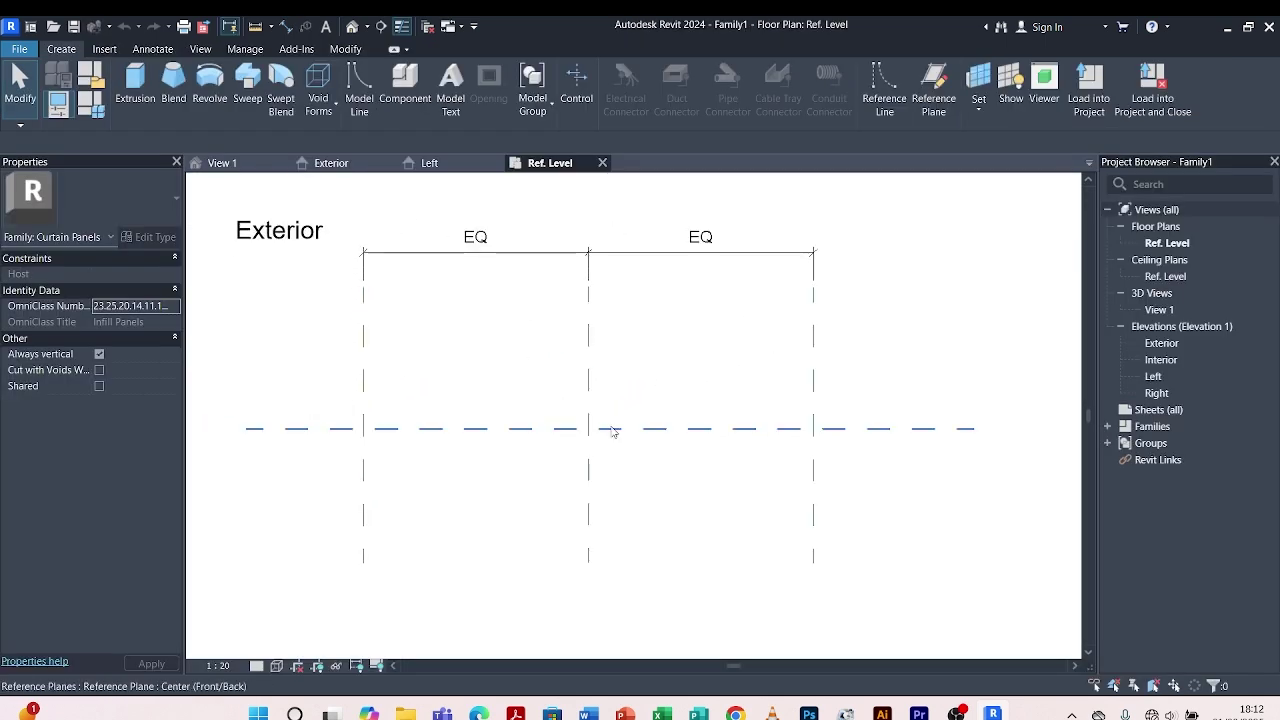
{"action": "scroll", "coordinate": [702, 334], "scroll_direction": "down", "scroll_amount": 2}
{"action": "scroll", "coordinate": [630, 398], "scroll_direction": "up", "scroll_amount": 2}
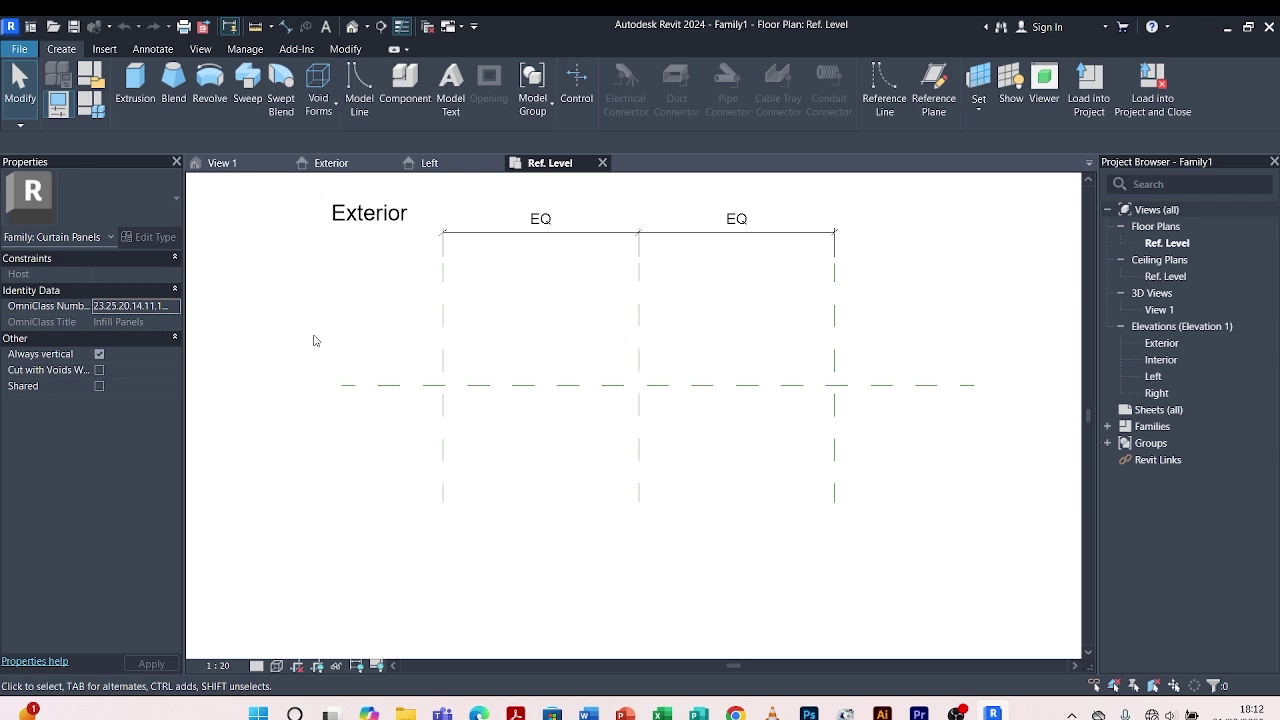
{"action": "left_click", "coordinate": [135, 84]}
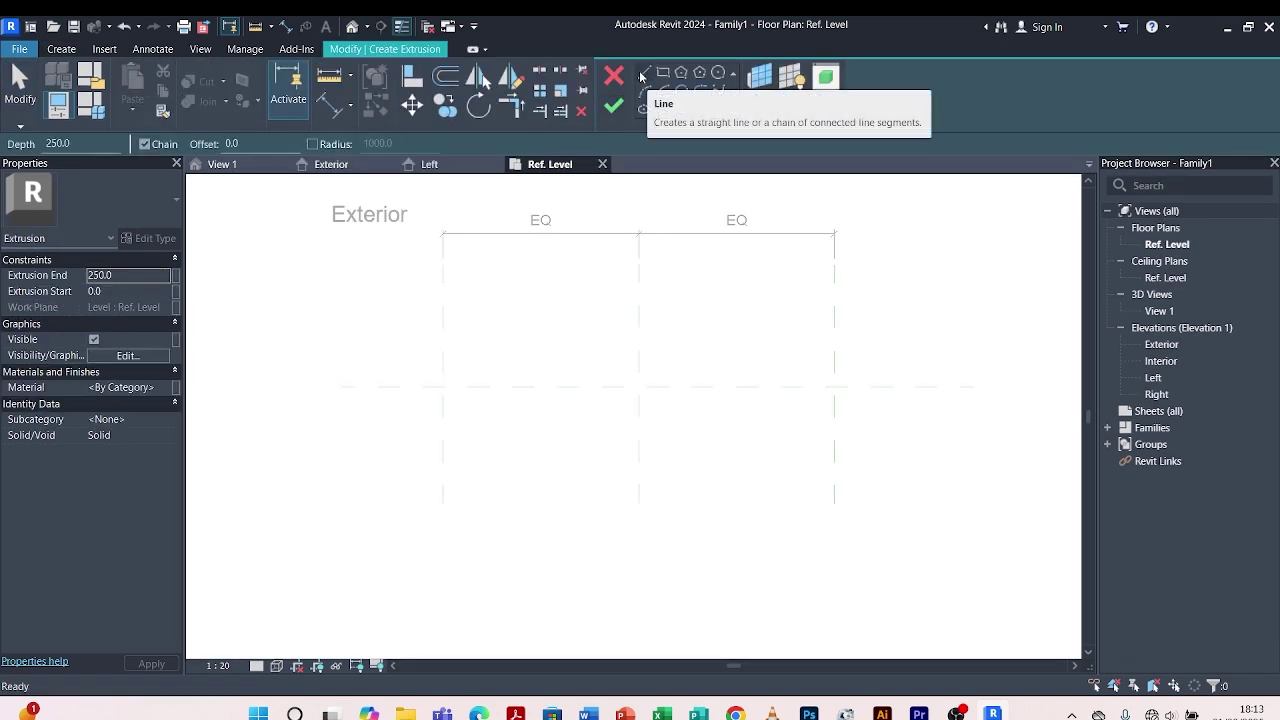
{"action": "left_click", "coordinate": [641, 77]}
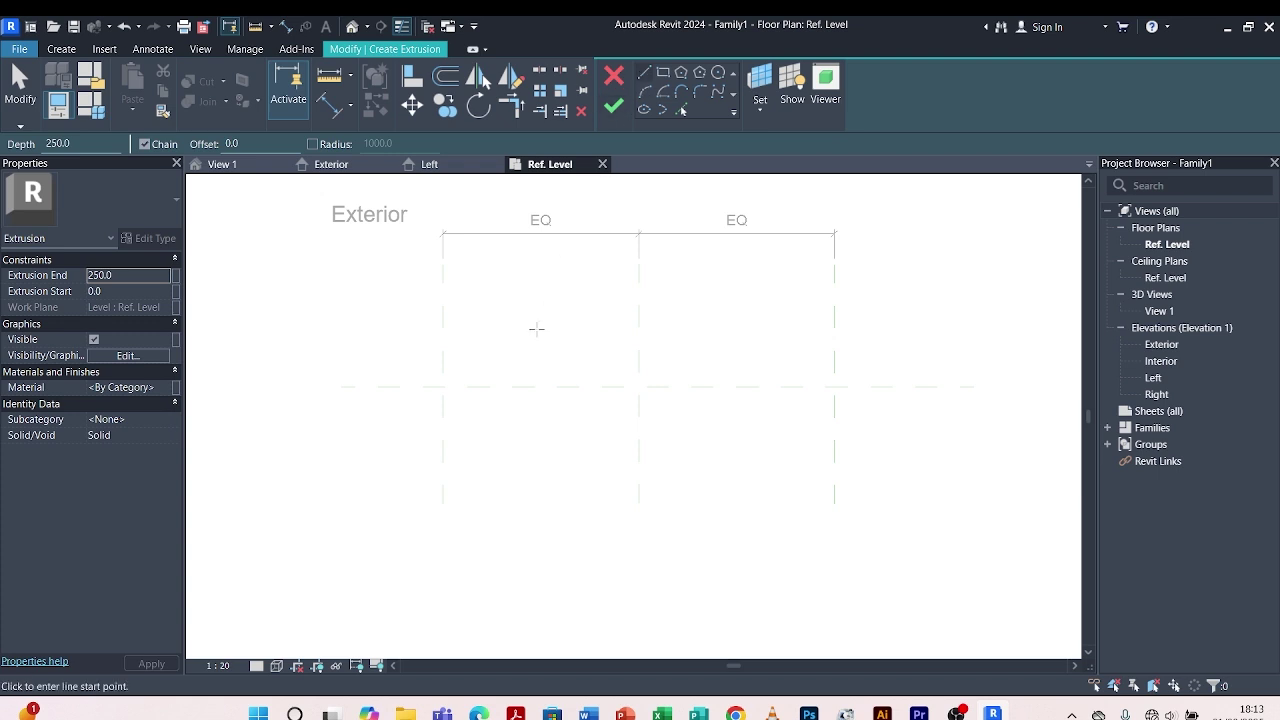
{"action": "scroll", "coordinate": [583, 416], "scroll_direction": "up", "scroll_amount": 2}
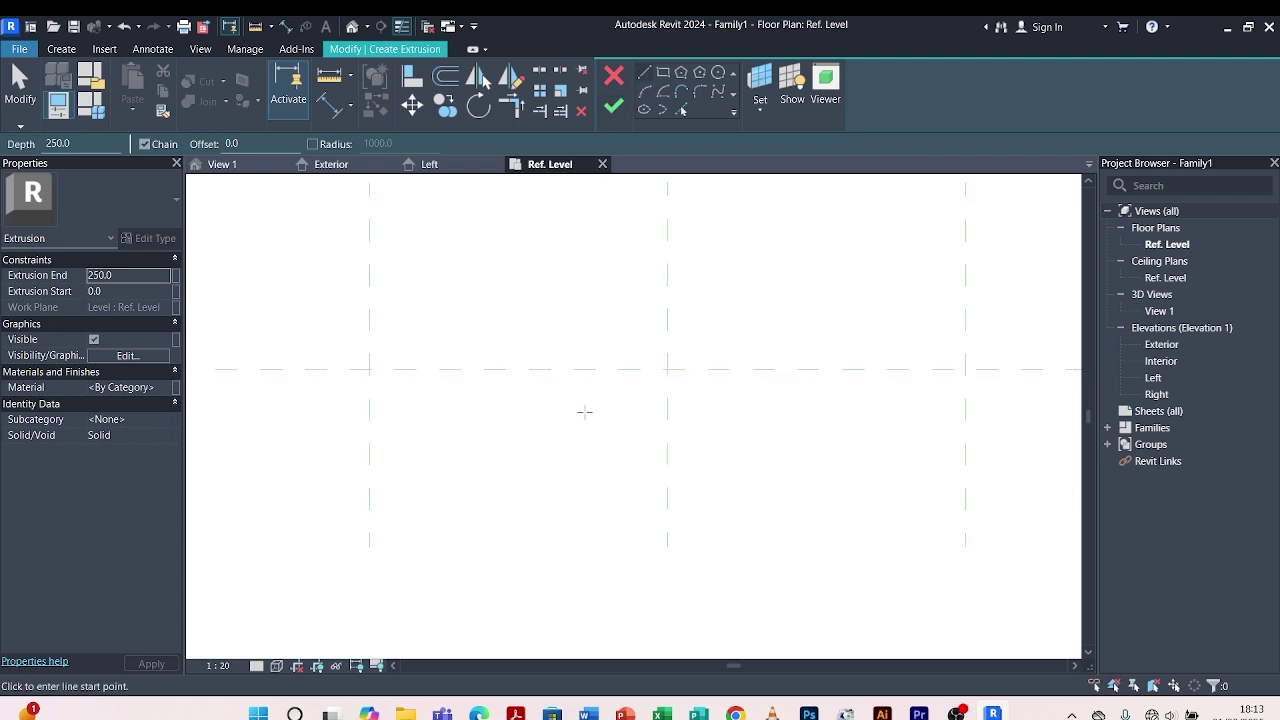
{"action": "left_click", "coordinate": [606, 279]}
{"action": "left_click", "coordinate": [605, 464]}
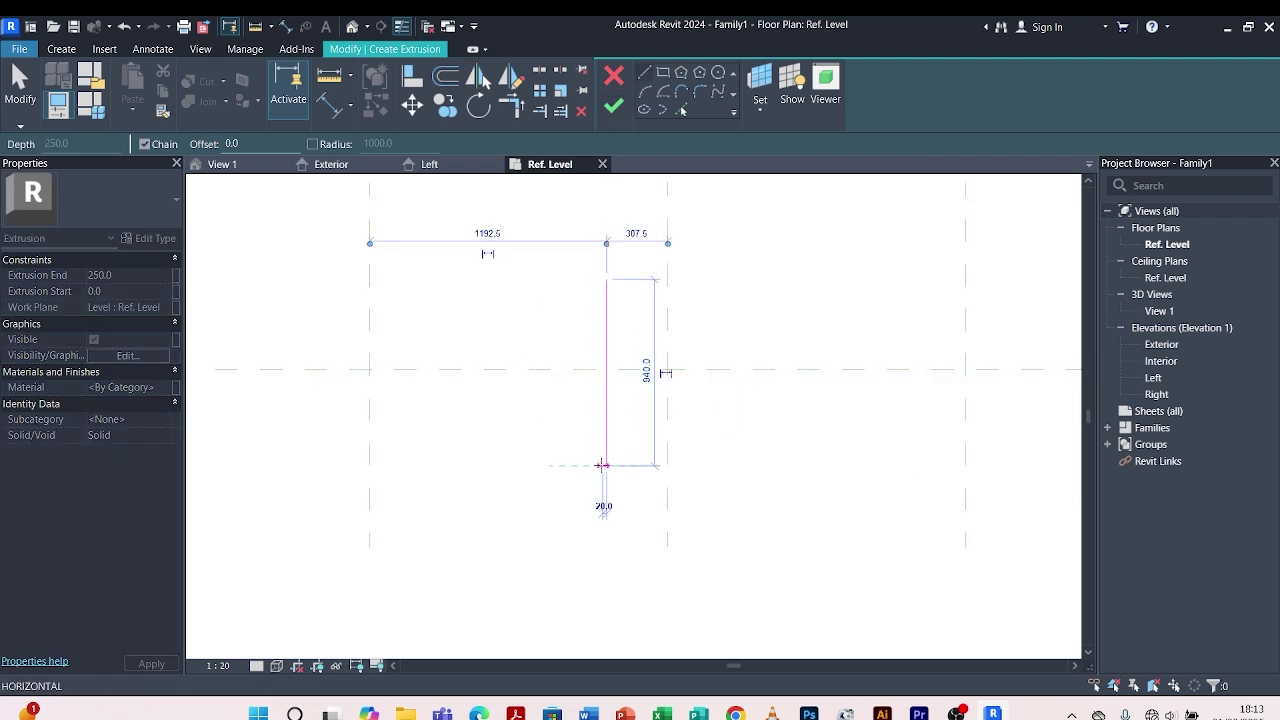
{"action": "key", "text": "Escape"}
{"action": "key", "text": "Escape"}
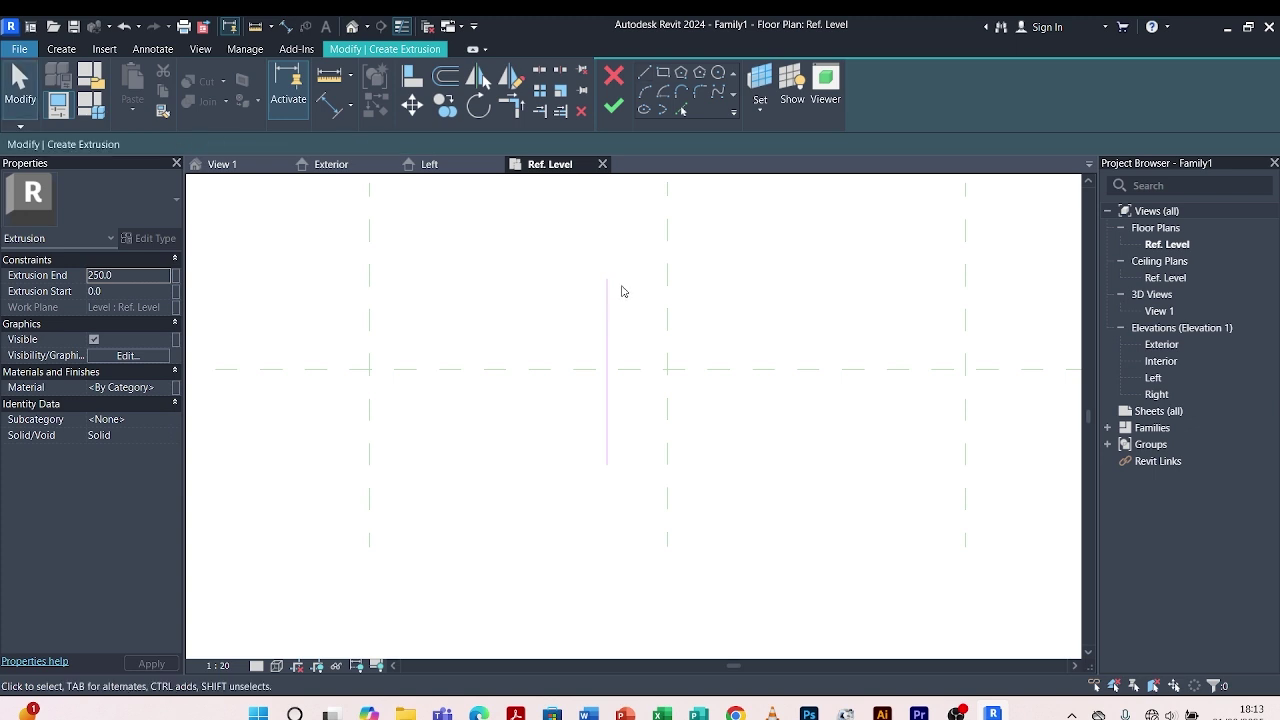
Set the vertical sketch line's distance from the Center (Left/Right) reference plane to 100 mm
{"action": "scroll", "coordinate": [620, 289], "scroll_direction": "down", "scroll_amount": 1}
{"action": "scroll", "coordinate": [690, 344], "scroll_direction": "up", "scroll_amount": 1}
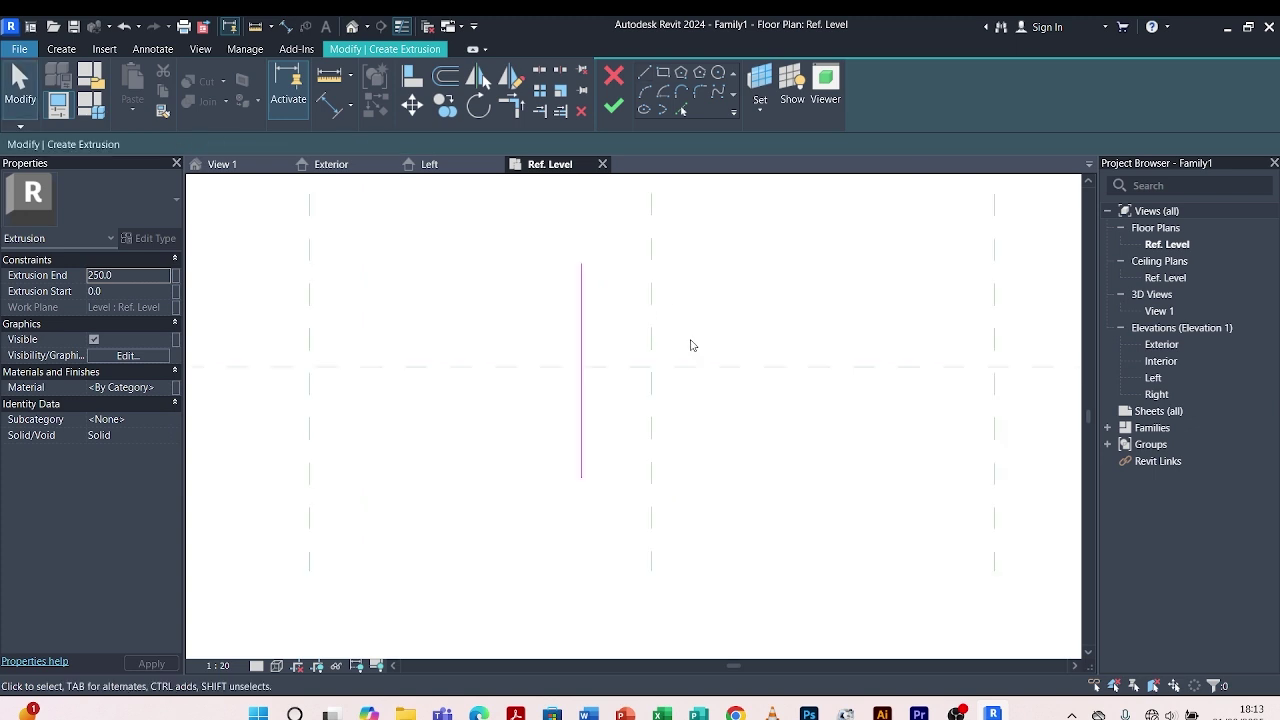
{"action": "left_click", "coordinate": [588, 330]}
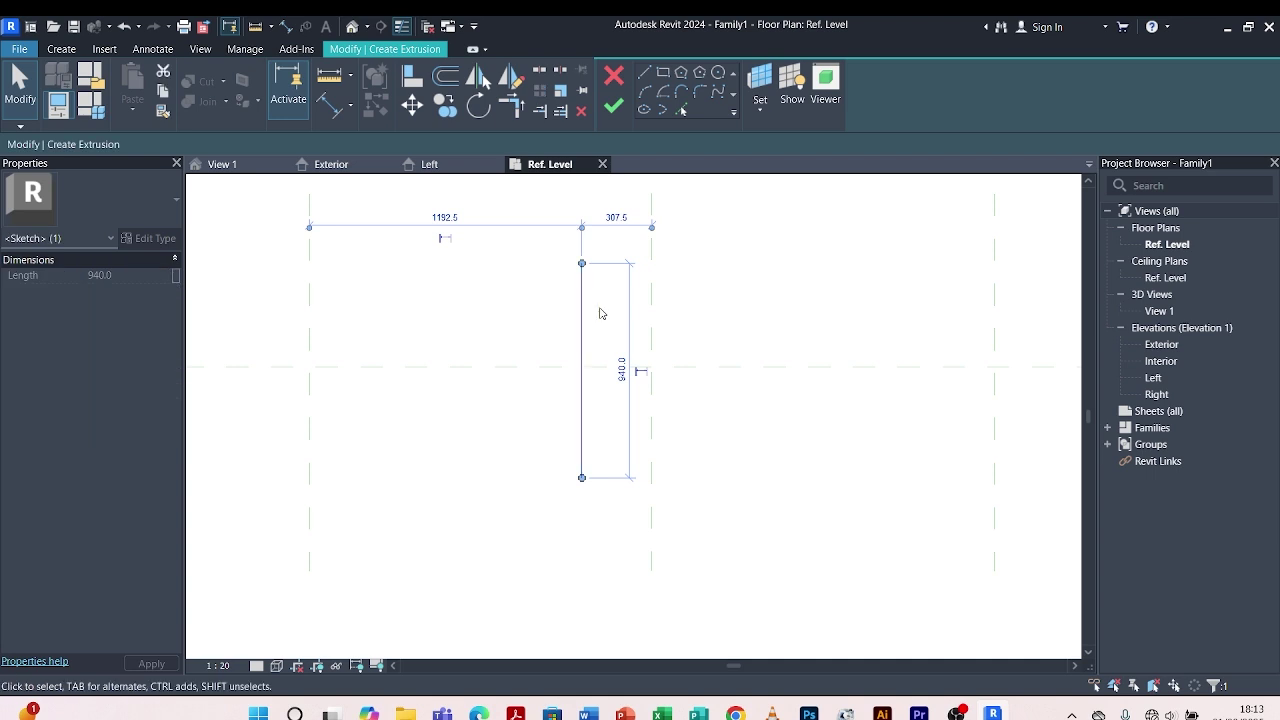
{"action": "left_click", "coordinate": [616, 216]}
{"action": "type", "text": "1"}
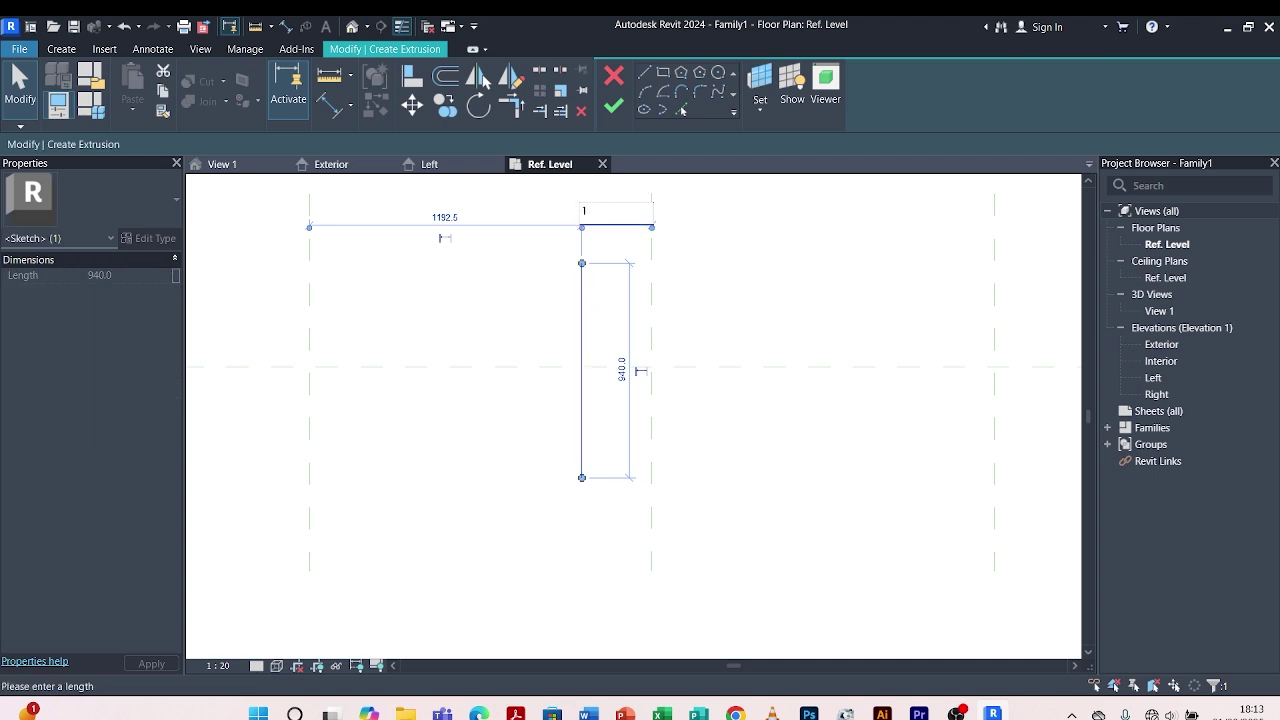
{"action": "type", "text": "00"}
{"action": "key", "text": "Return"}
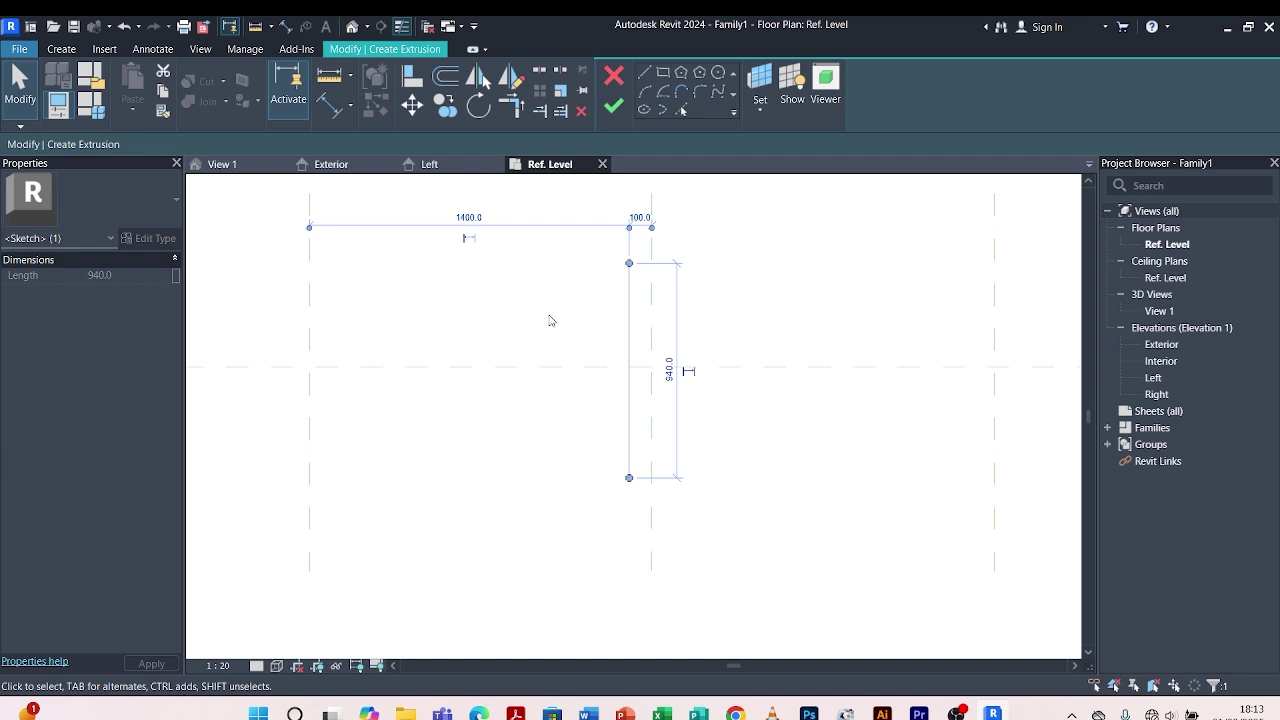
{"action": "left_click", "coordinate": [550, 320]}
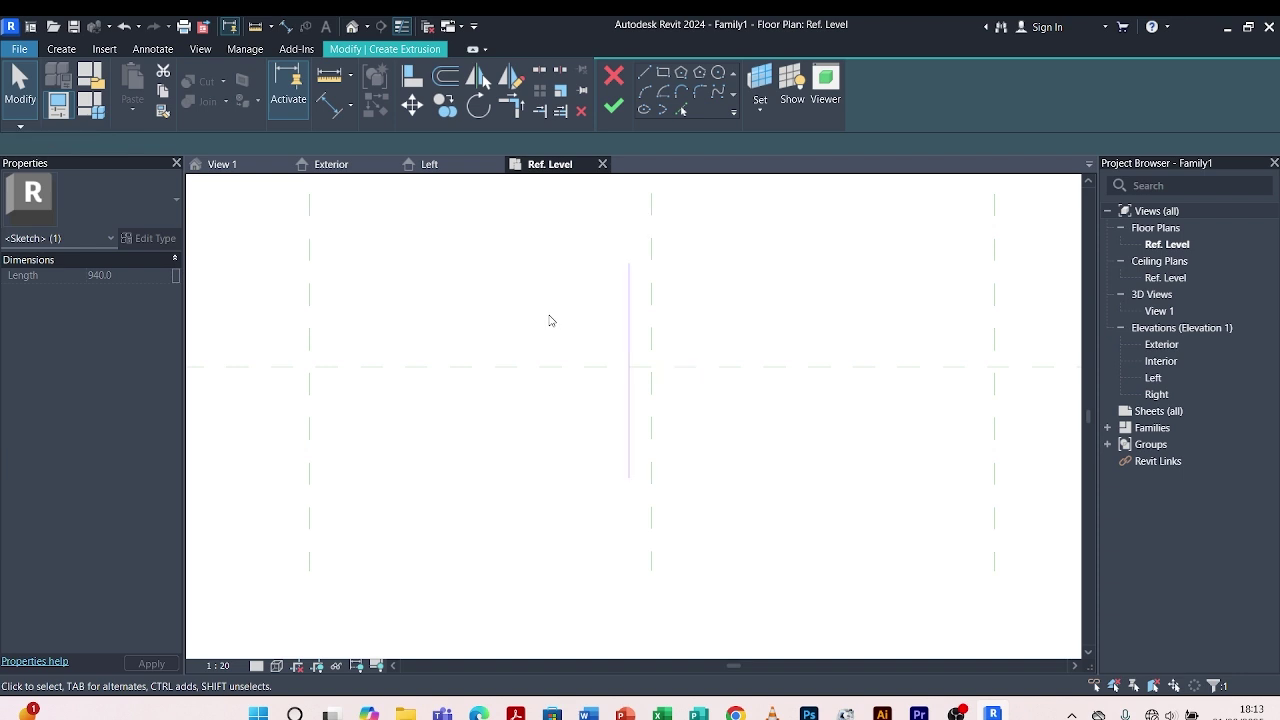
Copy the vertical sketch line 200 mm to the right, across the centre reference plane
{"action": "left_click", "coordinate": [627, 321]}
{"action": "scroll", "coordinate": [636, 367], "scroll_direction": "up", "scroll_amount": 2}
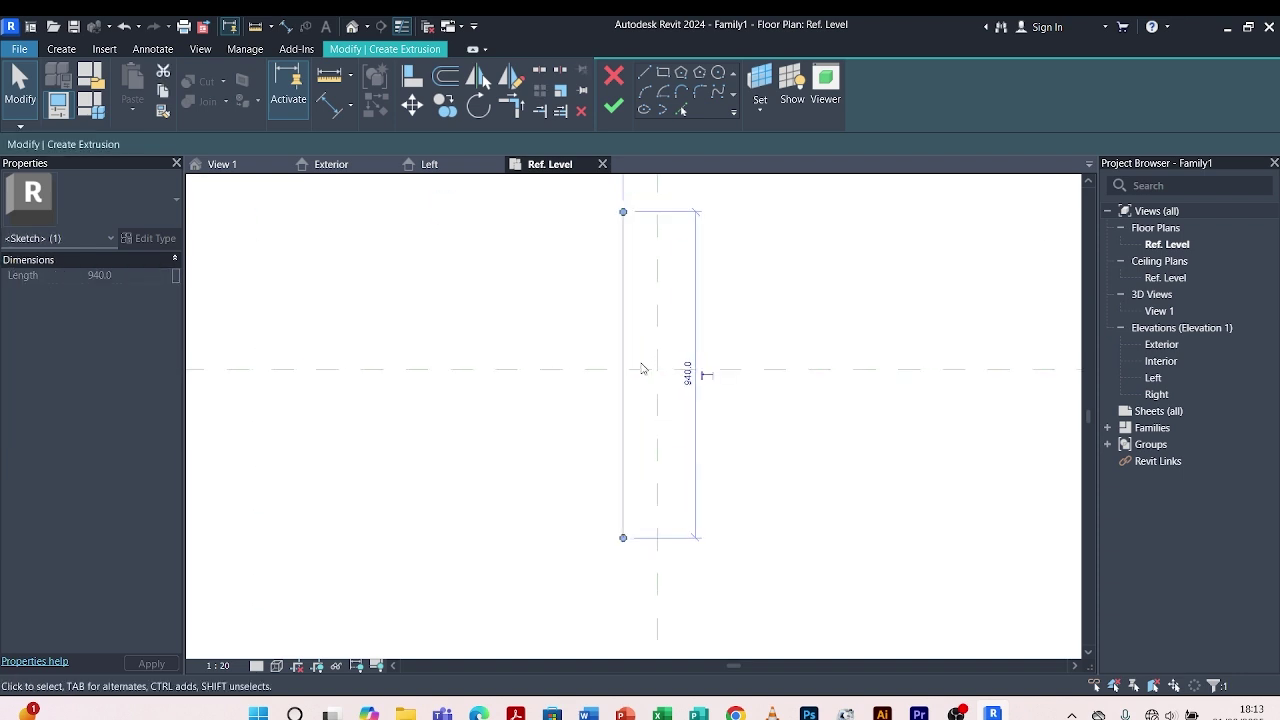
{"action": "left_click", "coordinate": [446, 108]}
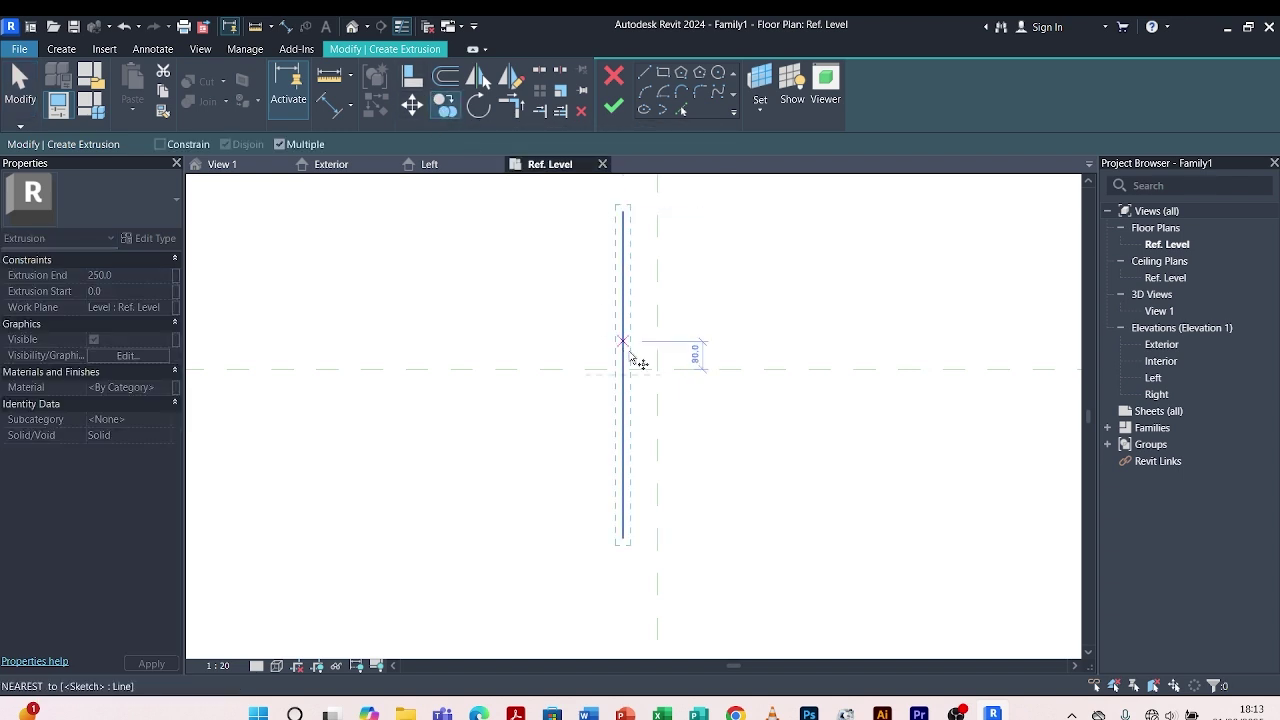
{"action": "left_click", "coordinate": [627, 372]}
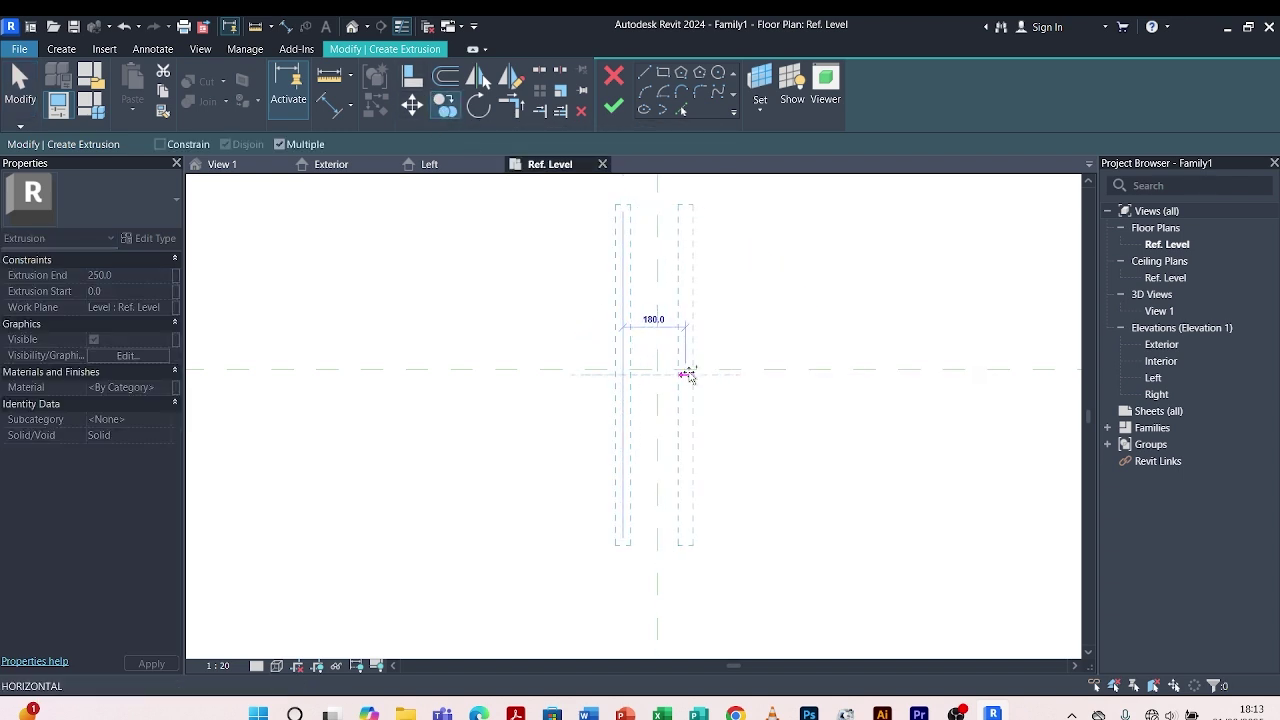
{"action": "type", "text": "200"}
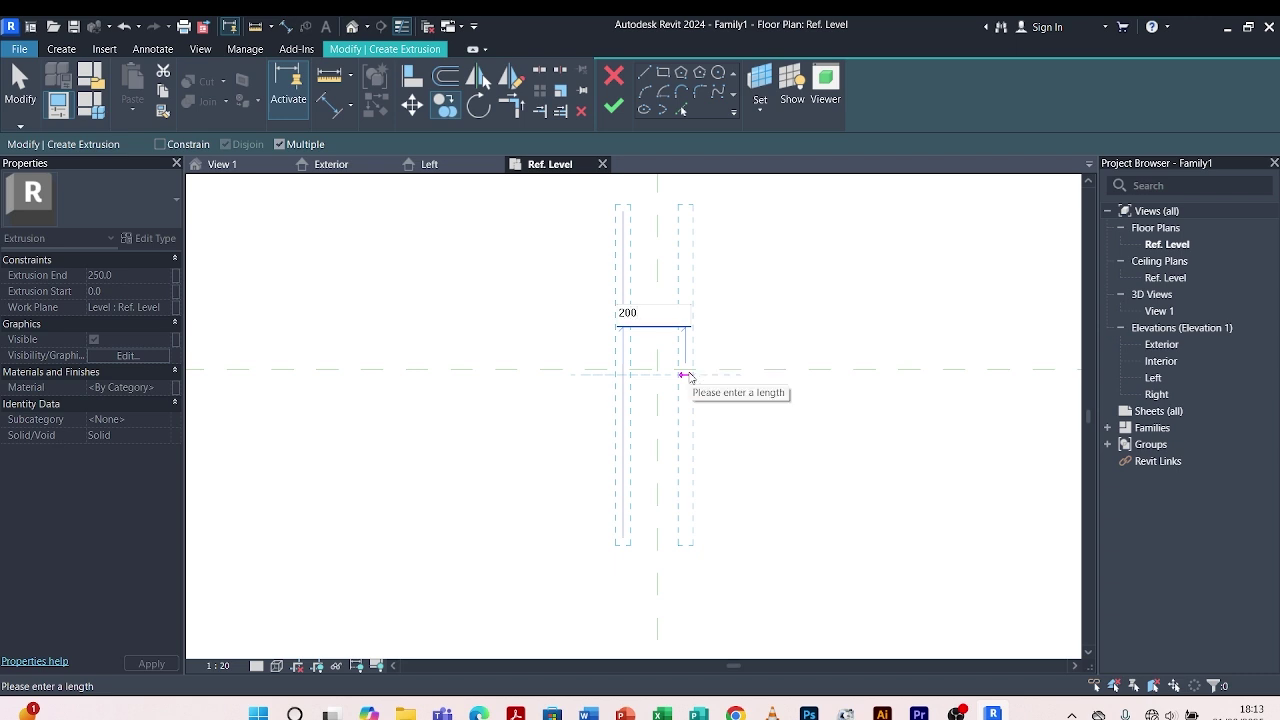
{"action": "key", "text": "Return"}
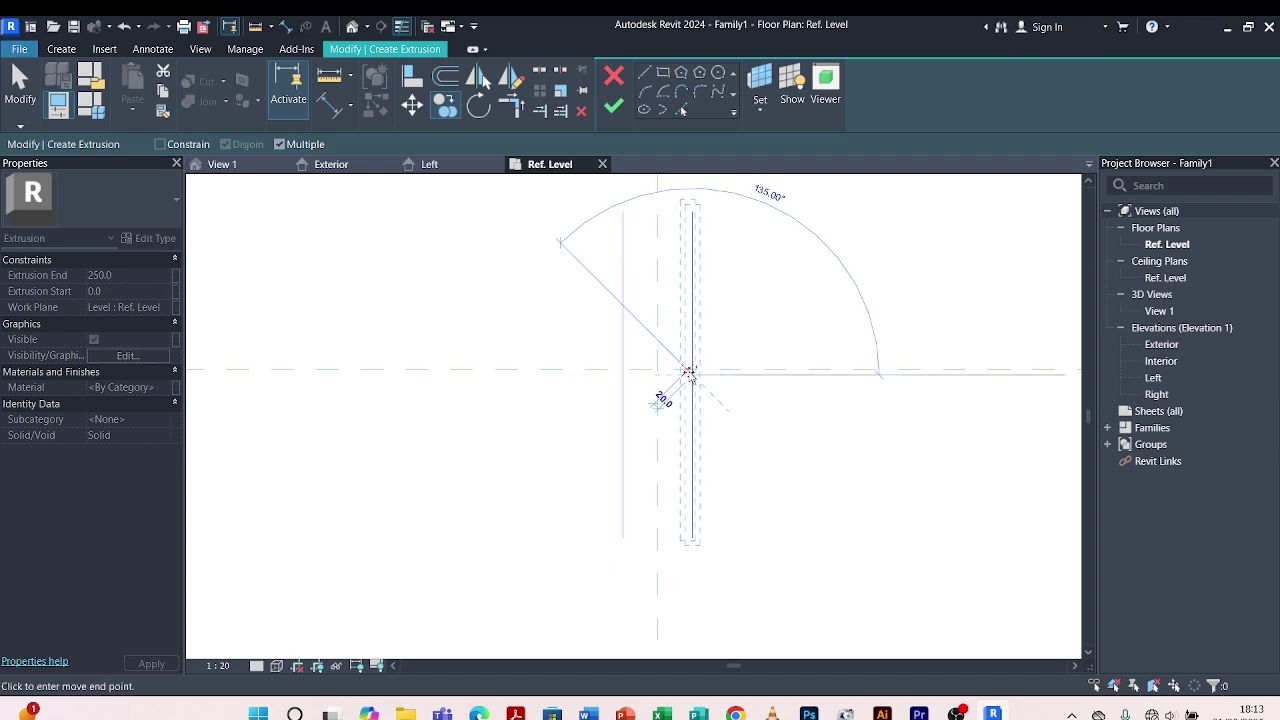
{"action": "key", "text": "Escape"}
{"action": "key", "text": "Escape"}
Draw a 70 mm horizontal line along the Center (Front/Back) reference plane, starting at its intersection with the left vertical line
{"action": "scroll", "coordinate": [646, 386], "scroll_direction": "up", "scroll_amount": 3}
{"action": "scroll", "coordinate": [629, 389], "scroll_direction": "down", "scroll_amount": 1}
{"action": "scroll", "coordinate": [629, 410], "scroll_direction": "up", "scroll_amount": 1}
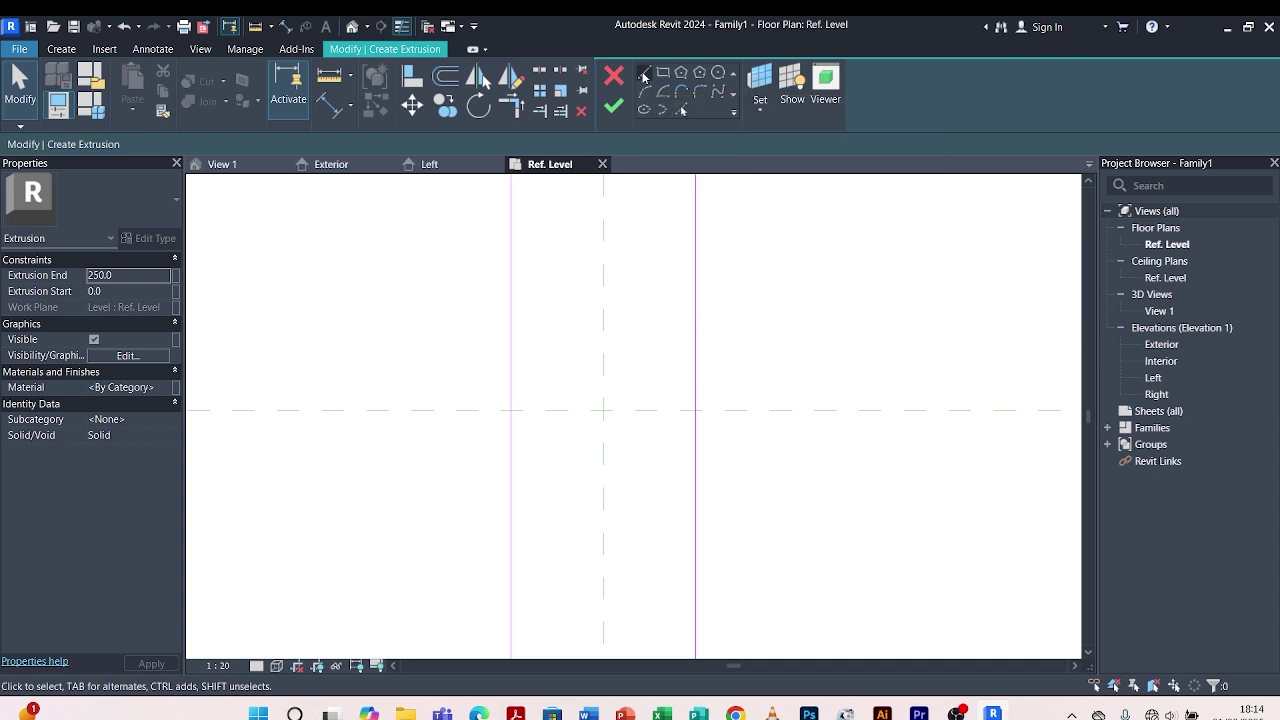
{"action": "left_click", "coordinate": [643, 77]}
{"action": "scroll", "coordinate": [523, 352], "scroll_direction": "up", "scroll_amount": 4}
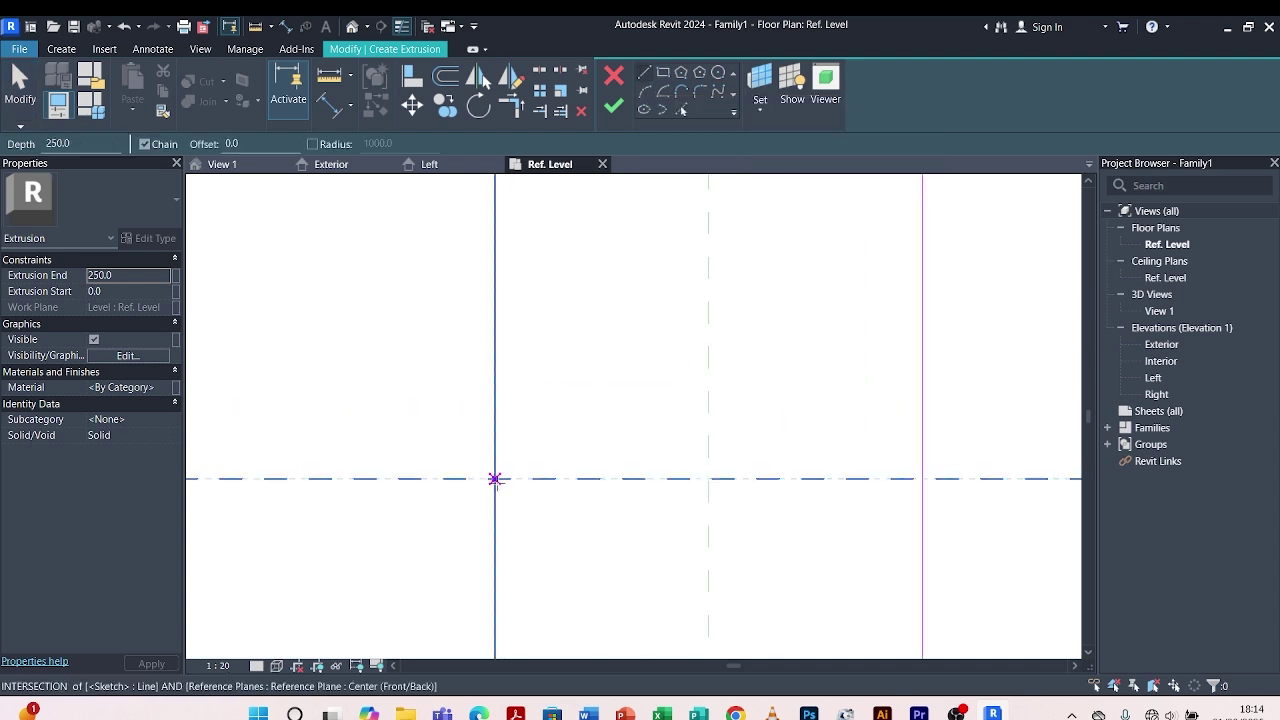
{"action": "left_click", "coordinate": [496, 478]}
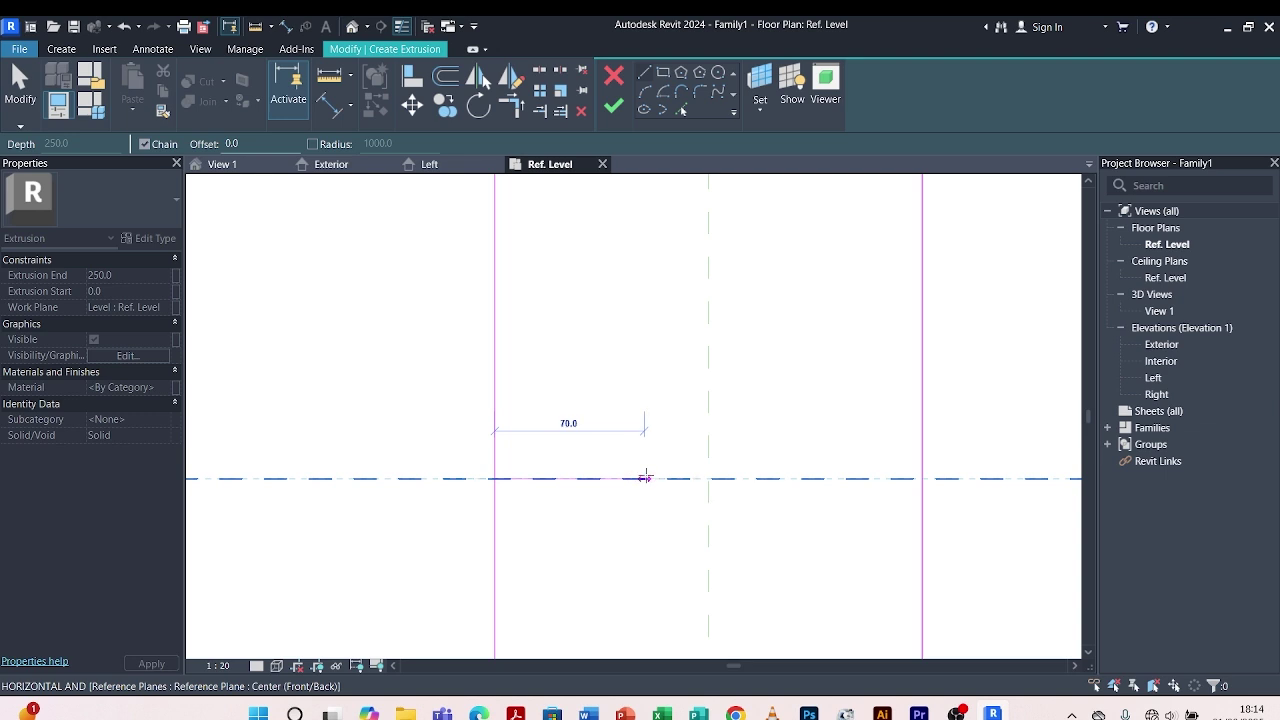
{"action": "left_click", "coordinate": [645, 478]}
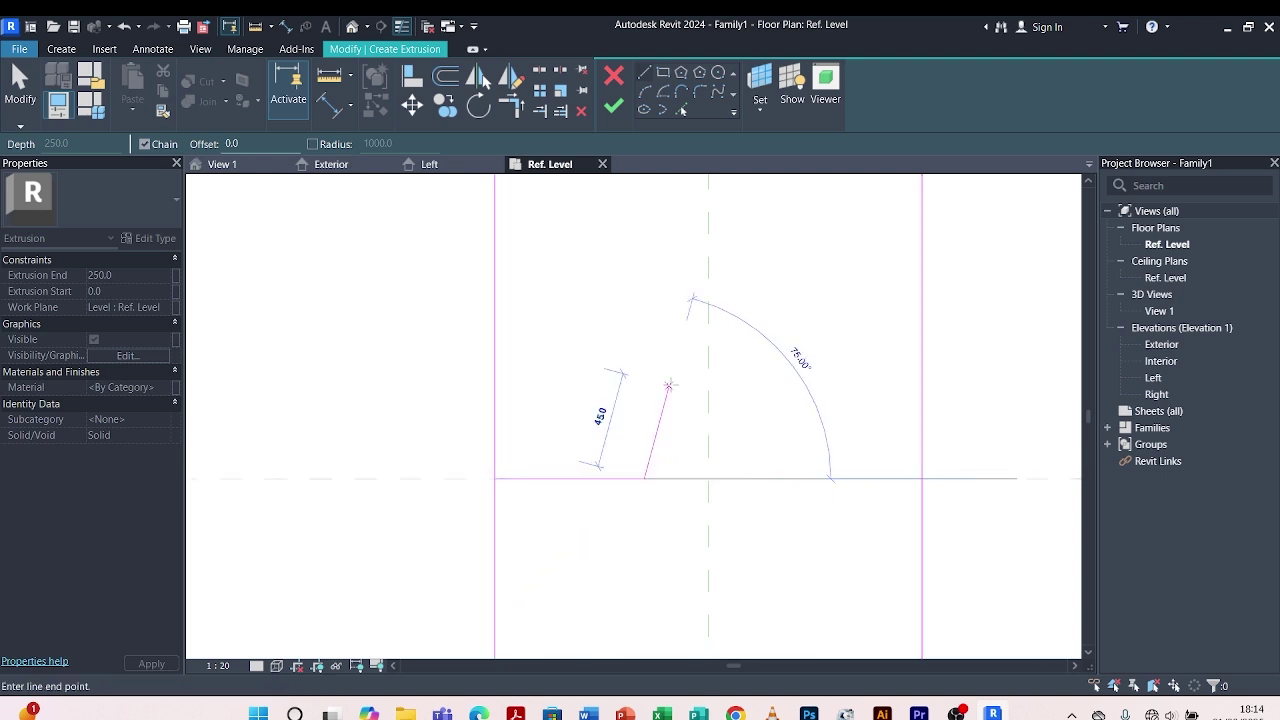
Continue the profile with a 50 mm line rising at 60°, a 70 mm horizontal line, and a 50 mm line descending at 60°
{"action": "scroll", "coordinate": [675, 380], "scroll_direction": "down", "scroll_amount": 2}
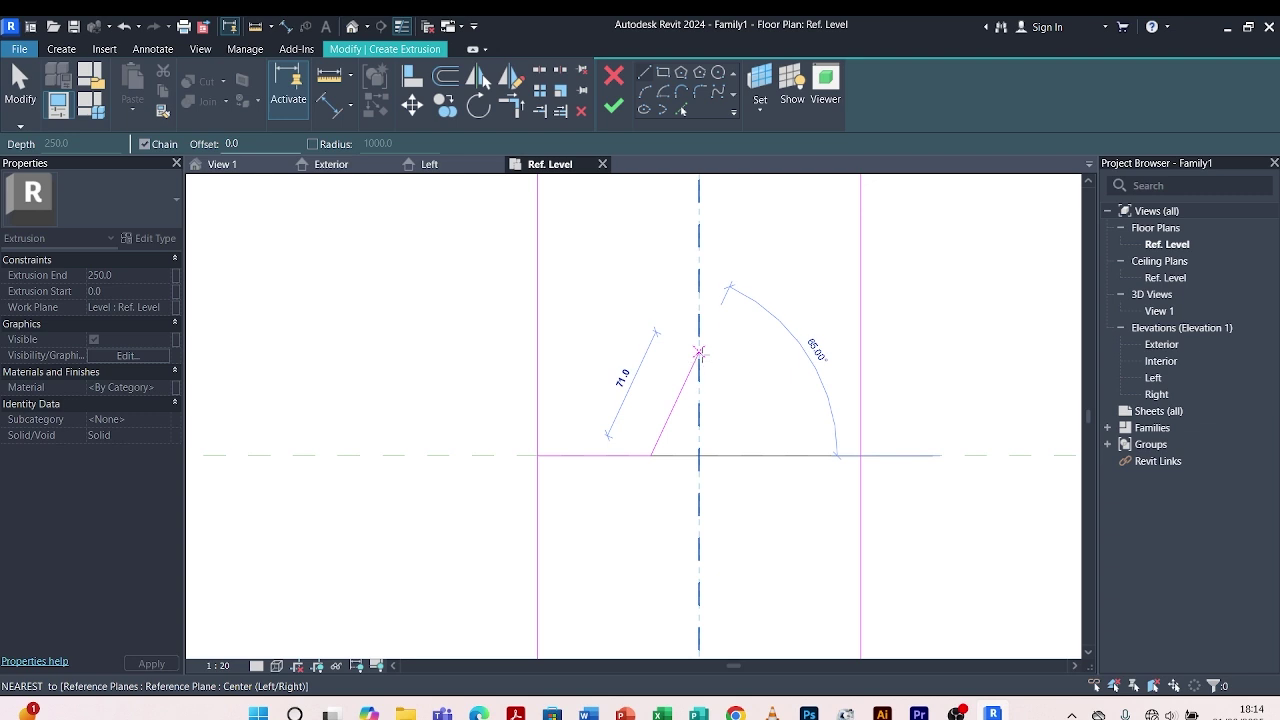
{"action": "scroll", "coordinate": [698, 360], "scroll_direction": "up", "scroll_amount": 2}
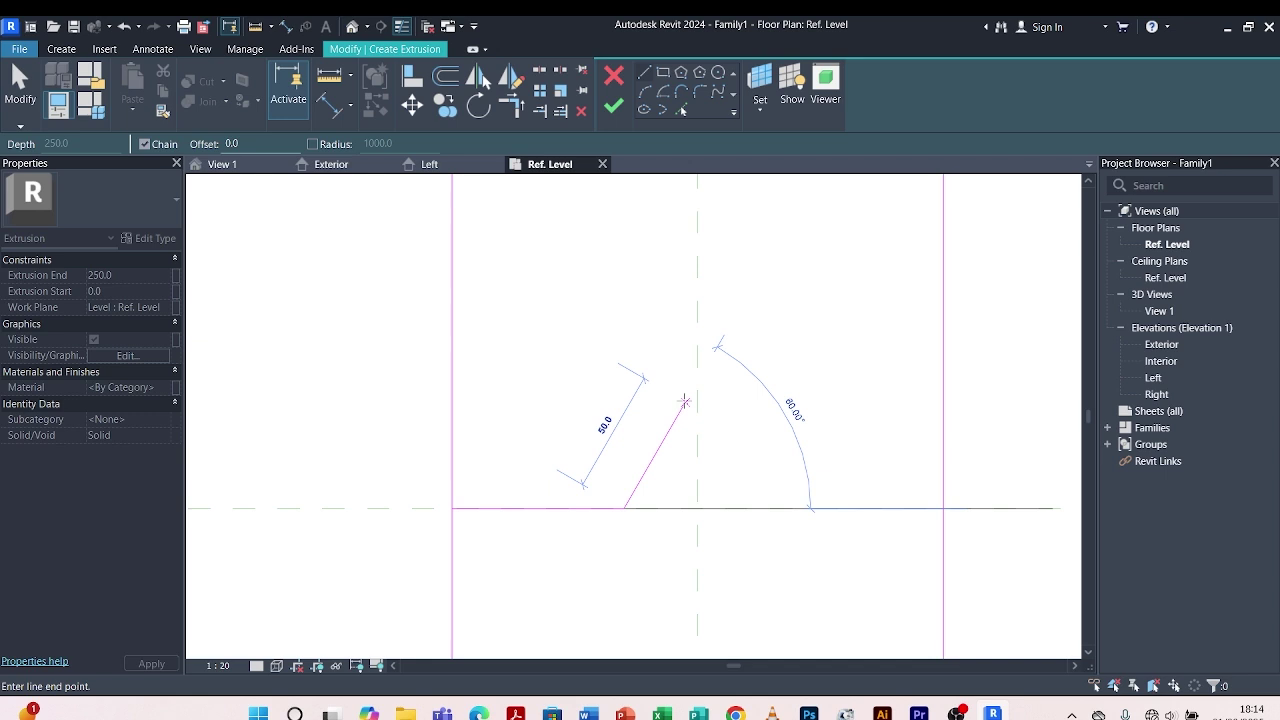
{"action": "left_click", "coordinate": [684, 402]}
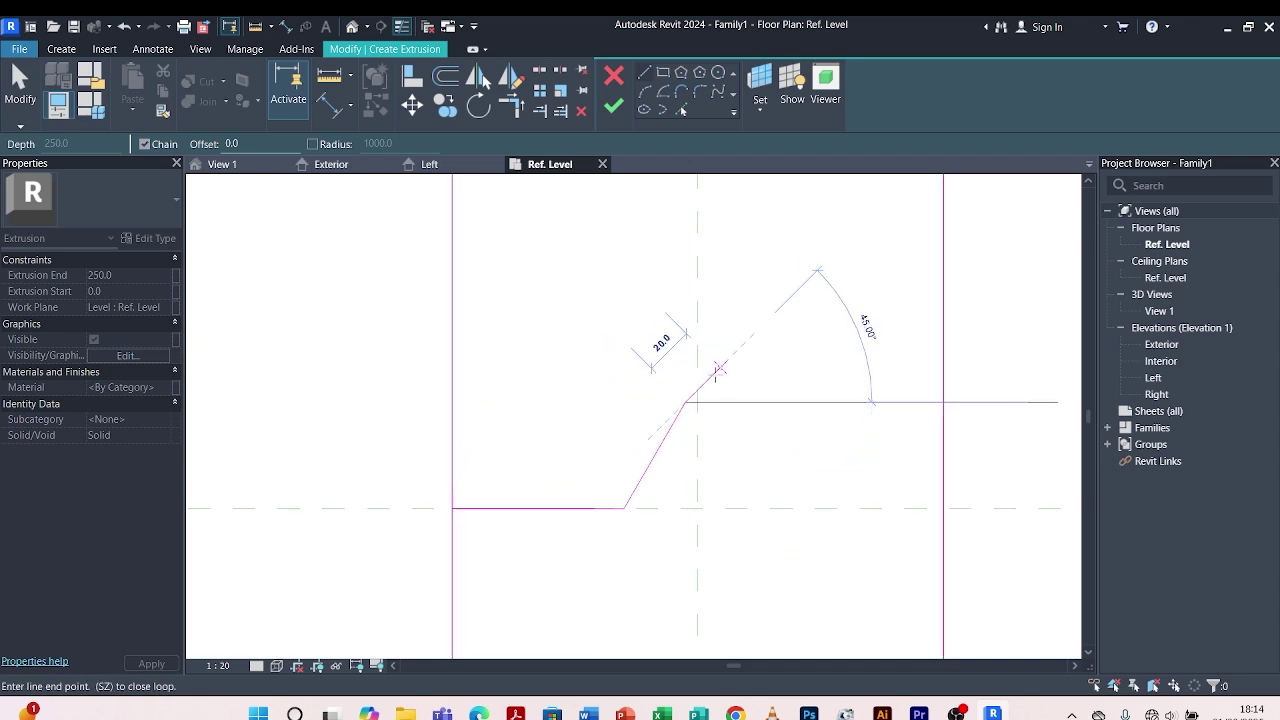
{"action": "scroll", "coordinate": [805, 410], "scroll_direction": "down", "scroll_amount": 2}
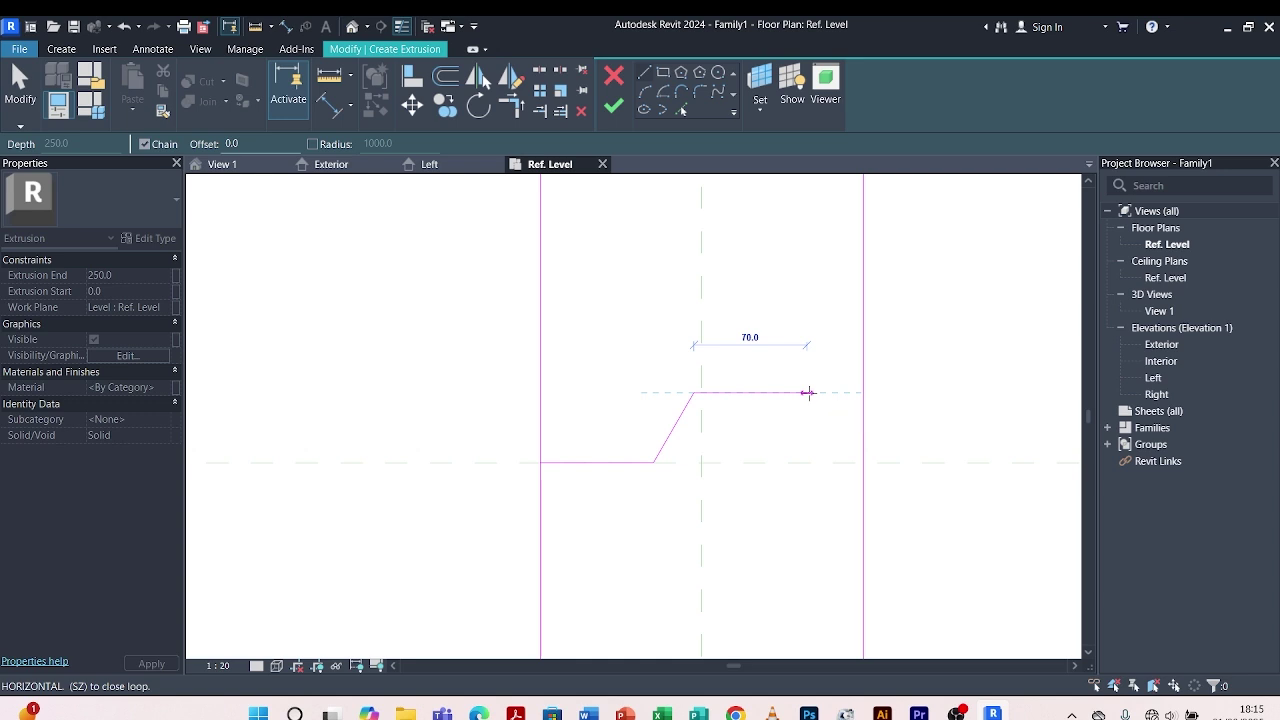
{"action": "left_click", "coordinate": [808, 392]}
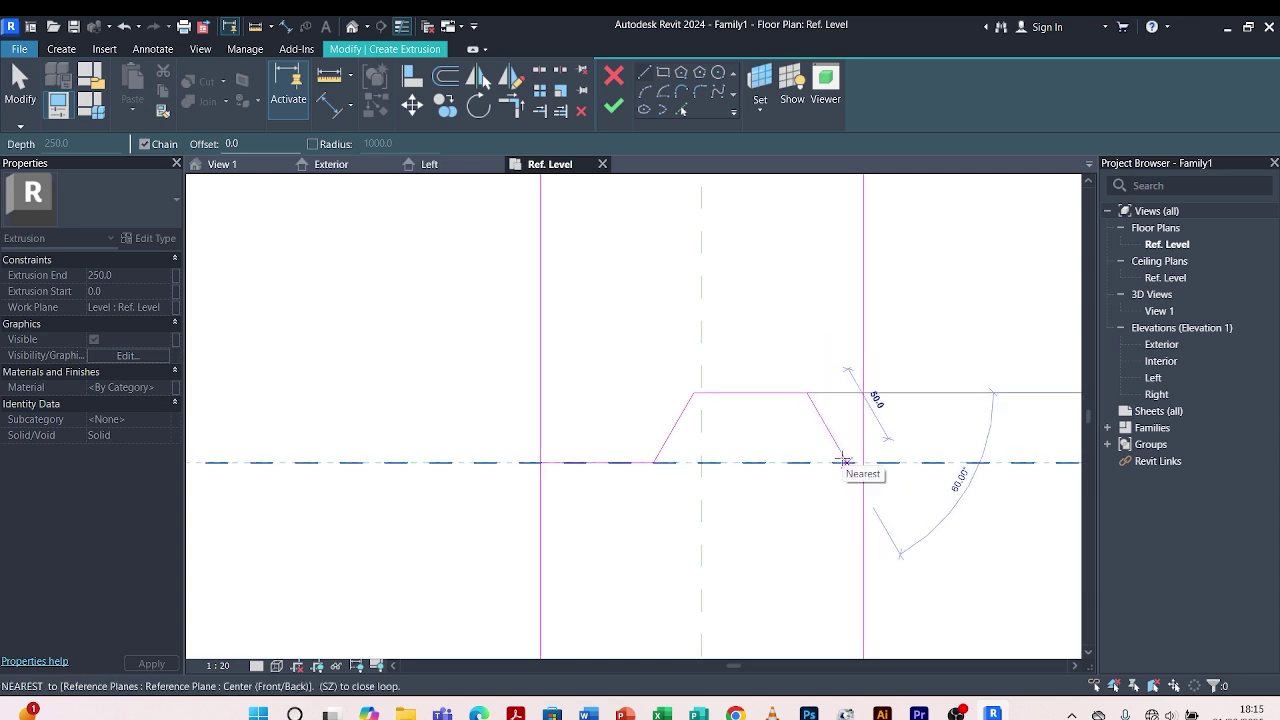
{"action": "left_click", "coordinate": [843, 461]}
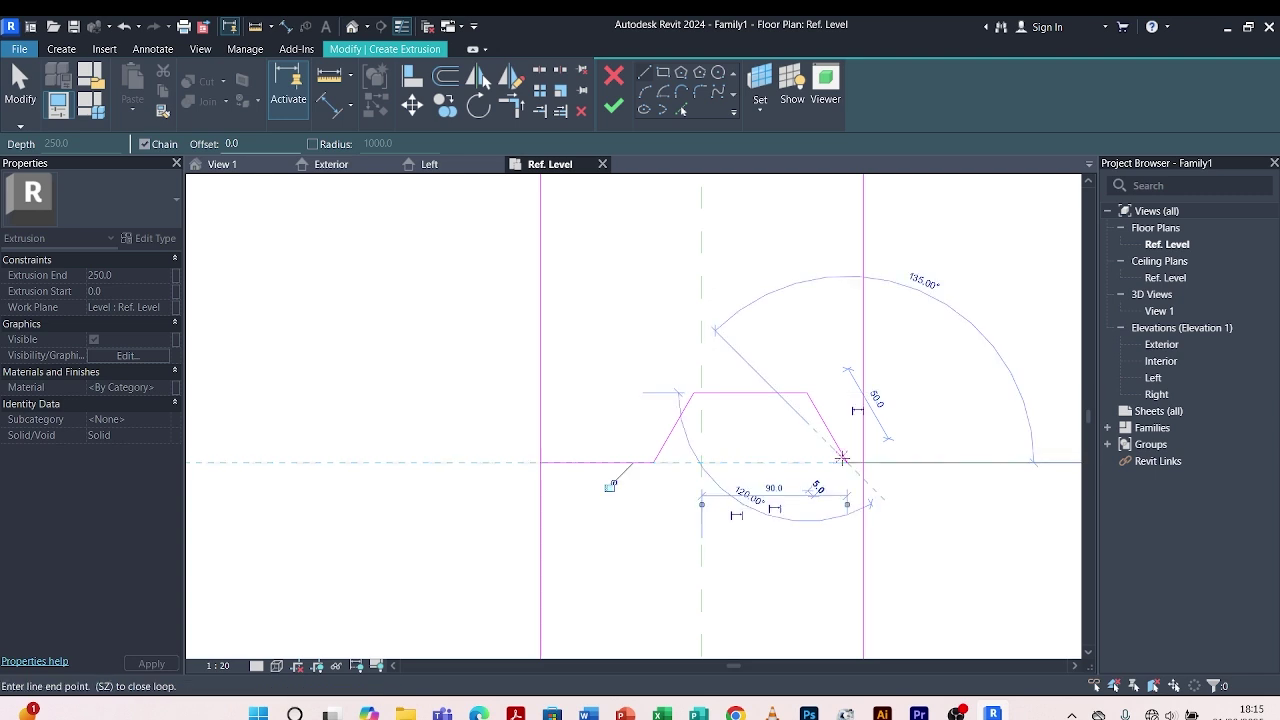
{"action": "scroll", "coordinate": [842, 466], "scroll_direction": "up", "scroll_amount": 2}
{"action": "key", "text": "Escape"}
{"action": "key", "text": "Escape"}
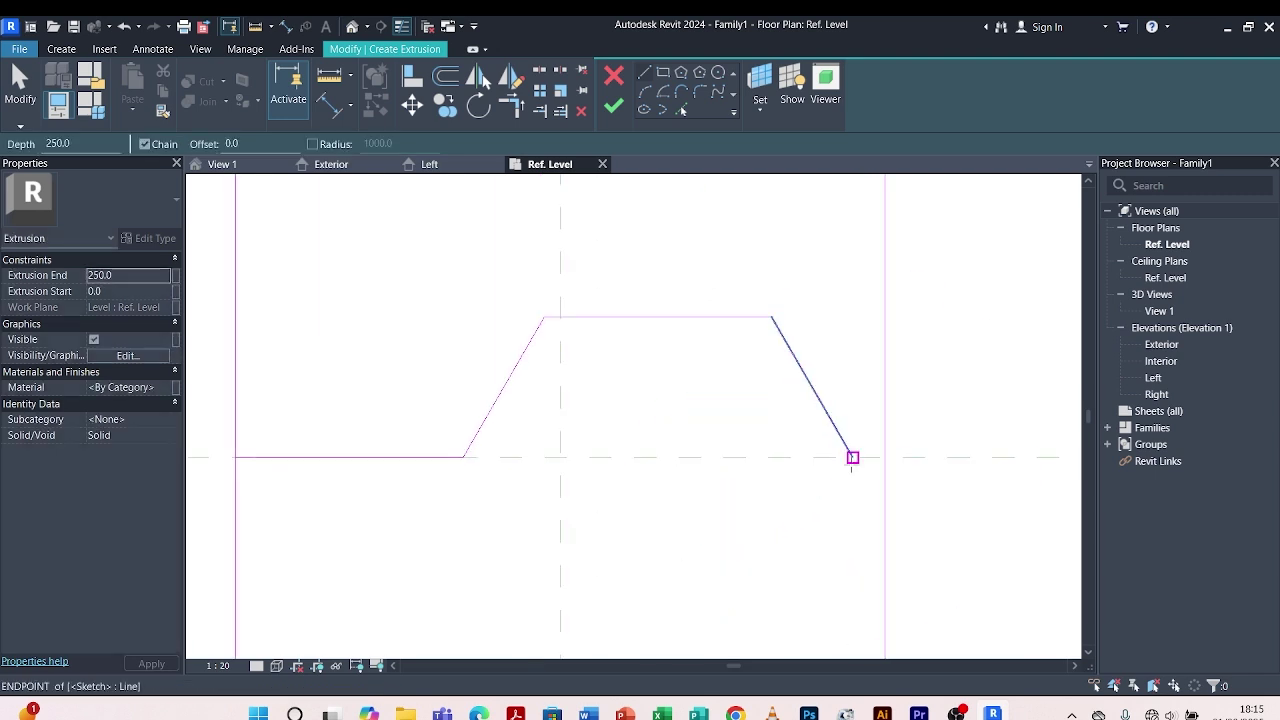
{"action": "scroll", "coordinate": [870, 457], "scroll_direction": "up", "scroll_amount": 3}
{"action": "key", "text": "Escape"}
{"action": "scroll", "coordinate": [760, 400], "scroll_direction": "down", "scroll_amount": 4}
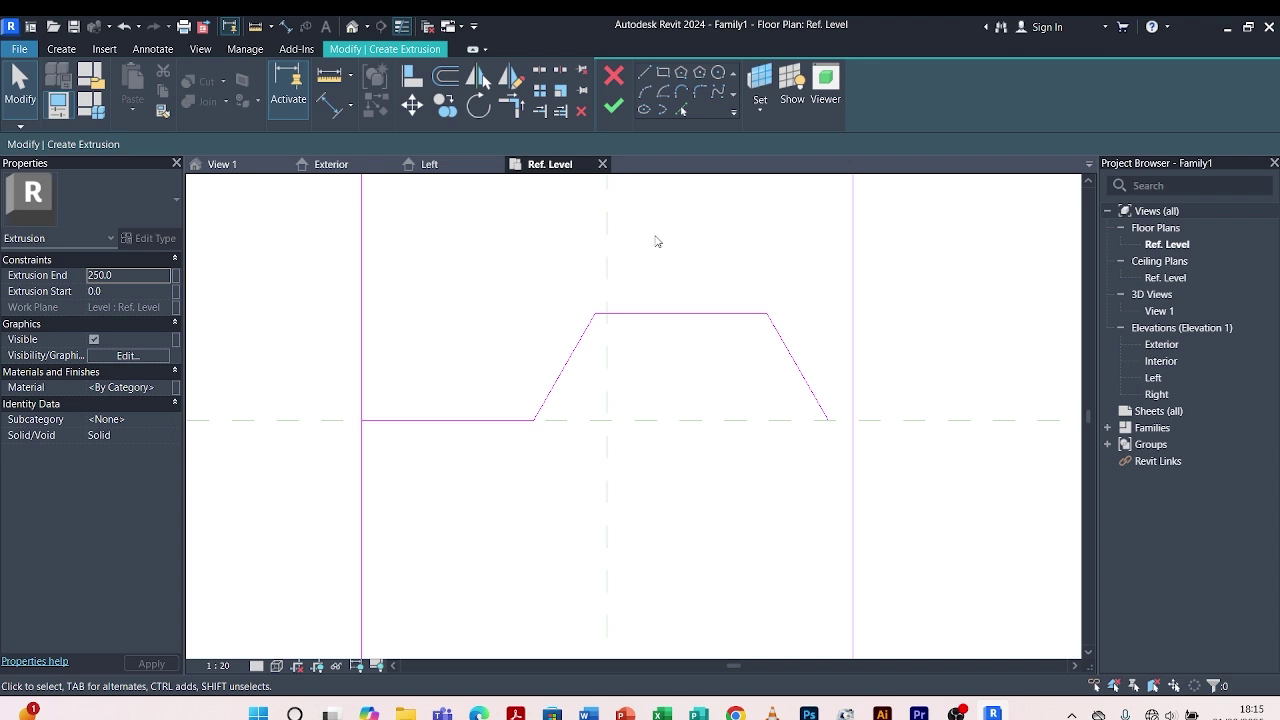
Create a parallel copy of the four profile lines using Pick Lines with a 5 mm offset toward the upper, outer side
{"action": "left_click", "coordinate": [681, 111]}
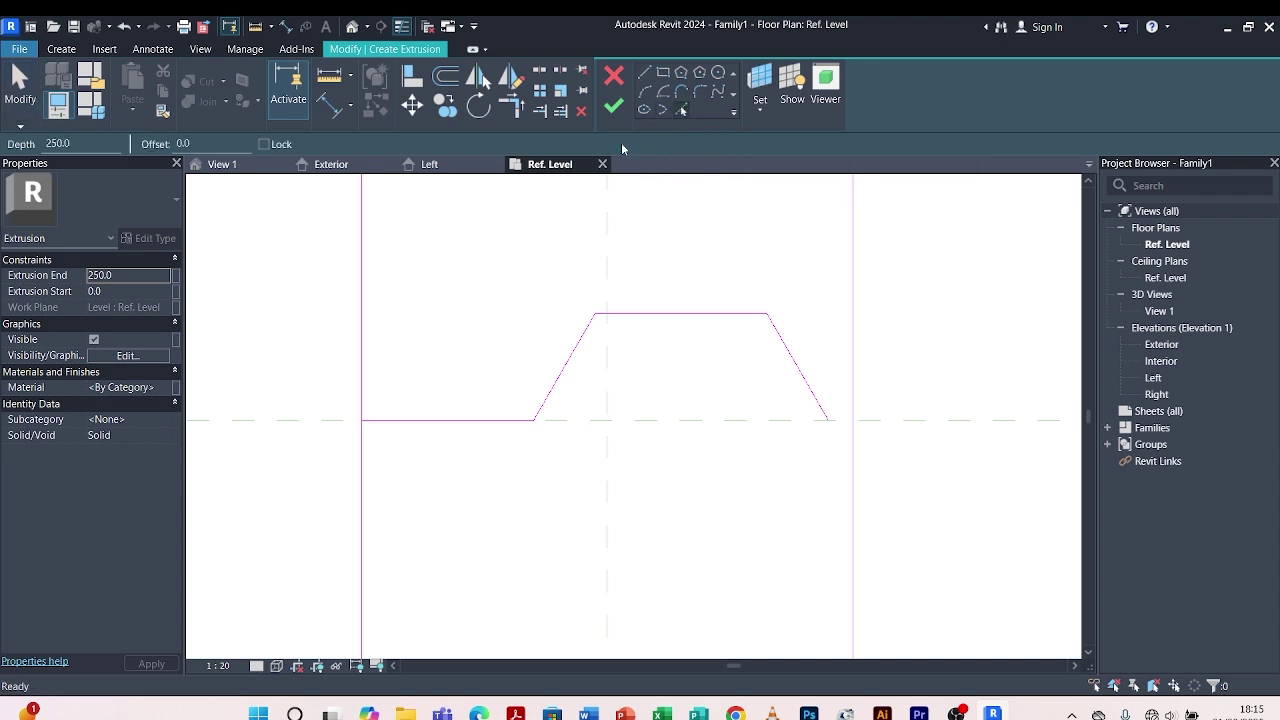
{"action": "left_click", "coordinate": [183, 144]}
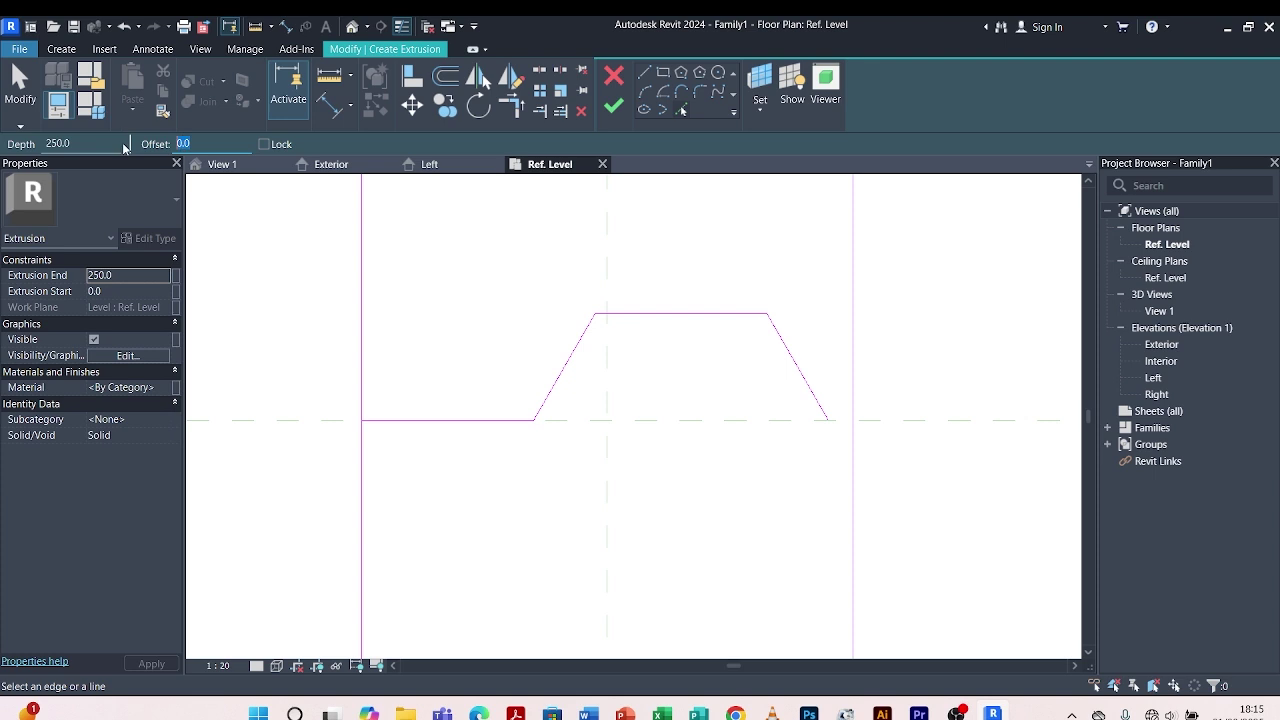
{"action": "type", "text": "5"}
{"action": "key", "text": "Return"}
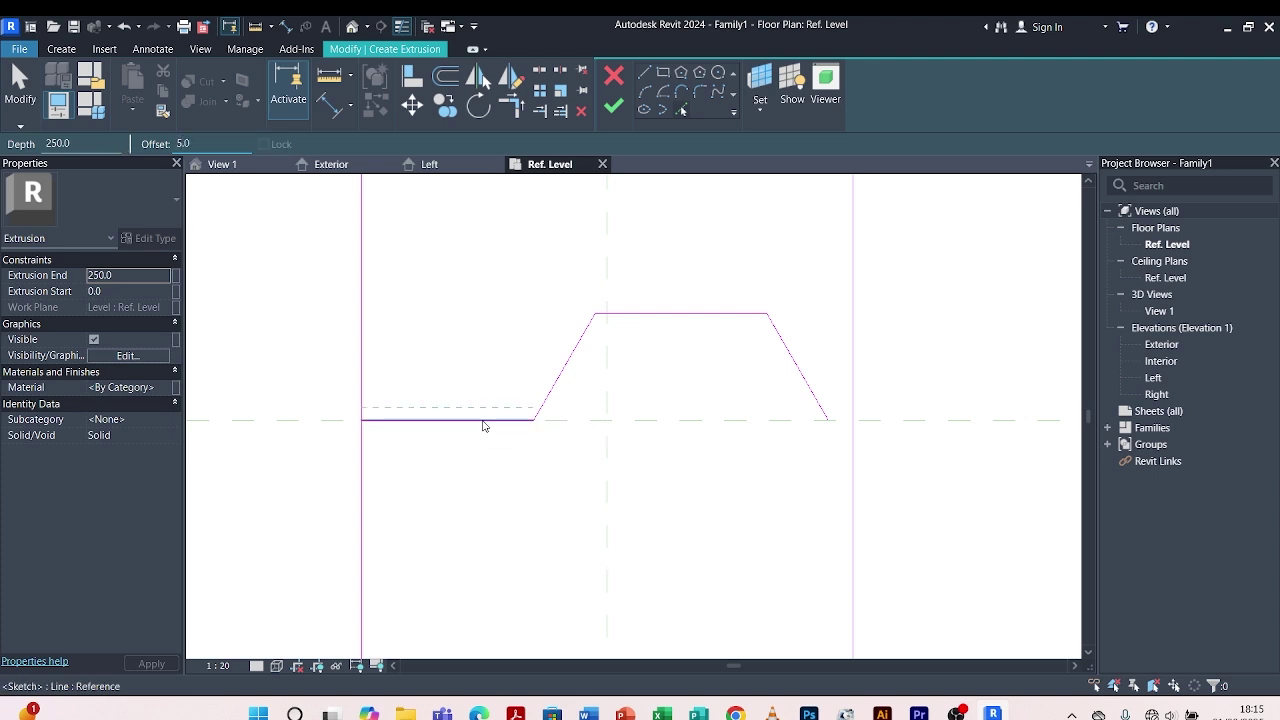
{"action": "left_click", "coordinate": [483, 422]}
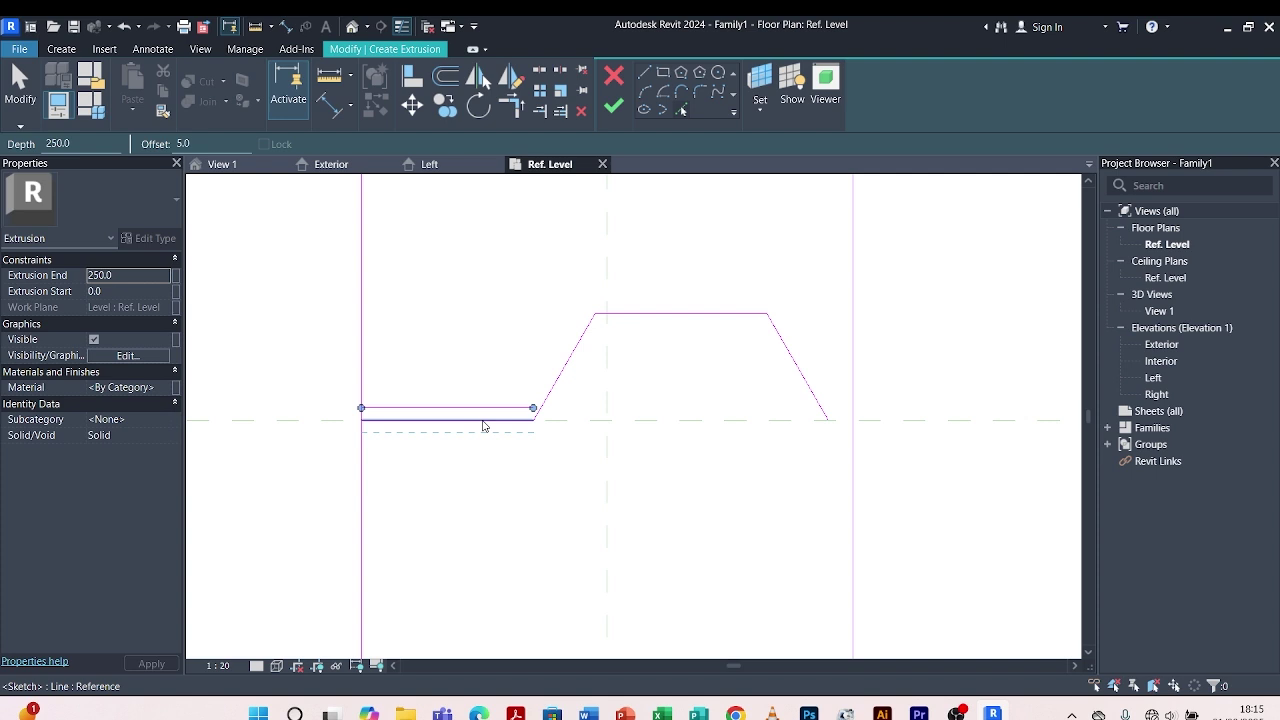
{"action": "left_click", "coordinate": [584, 343]}
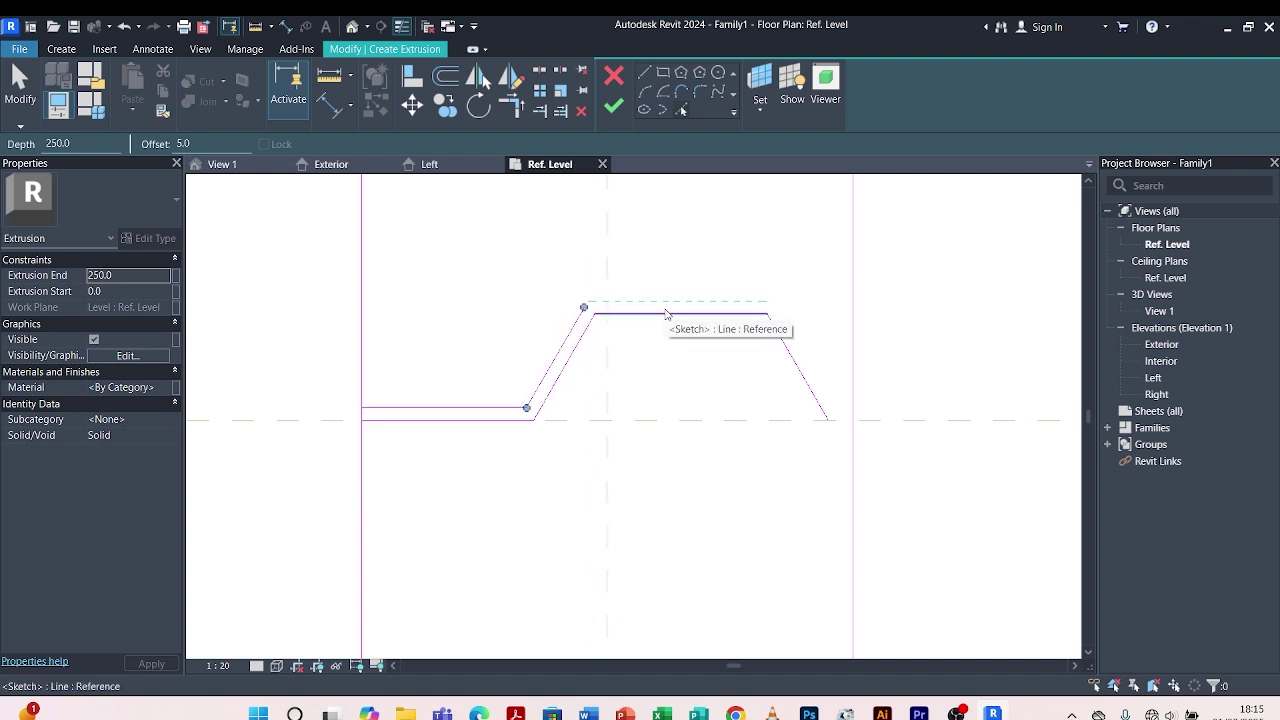
{"action": "left_click", "coordinate": [668, 313]}
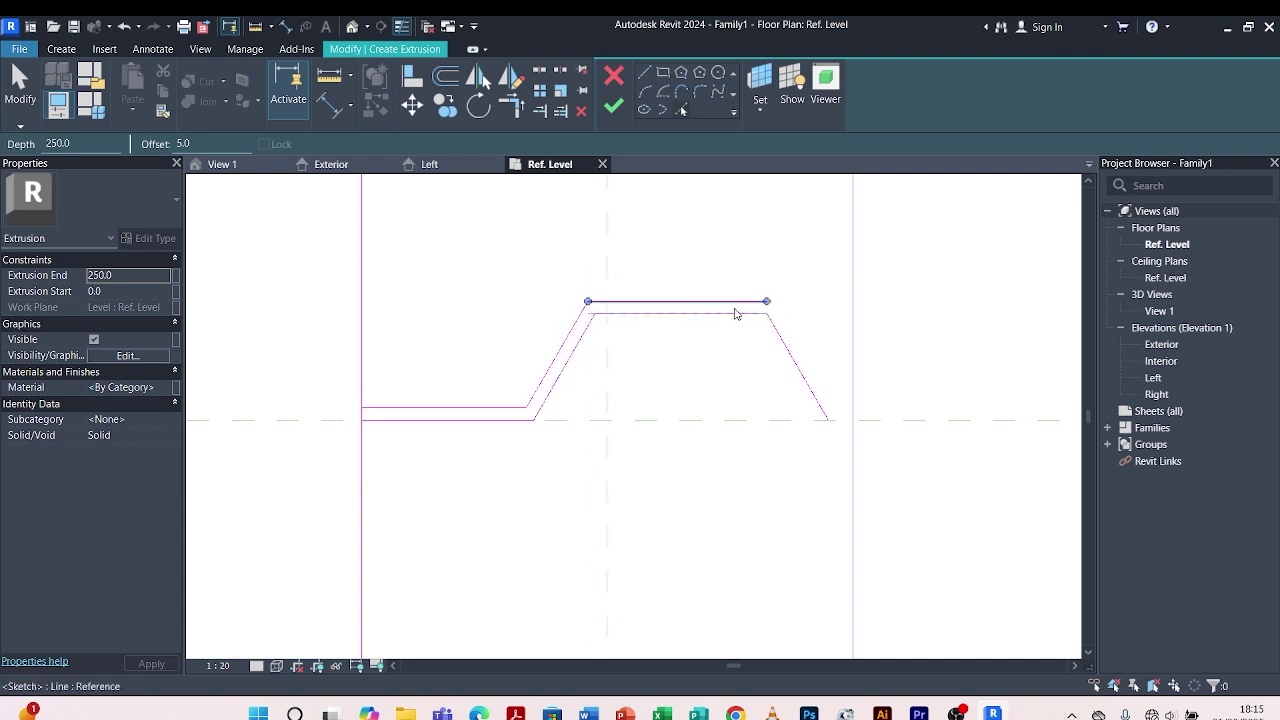
{"action": "left_click", "coordinate": [800, 355]}
{"action": "key", "text": "Escape"}
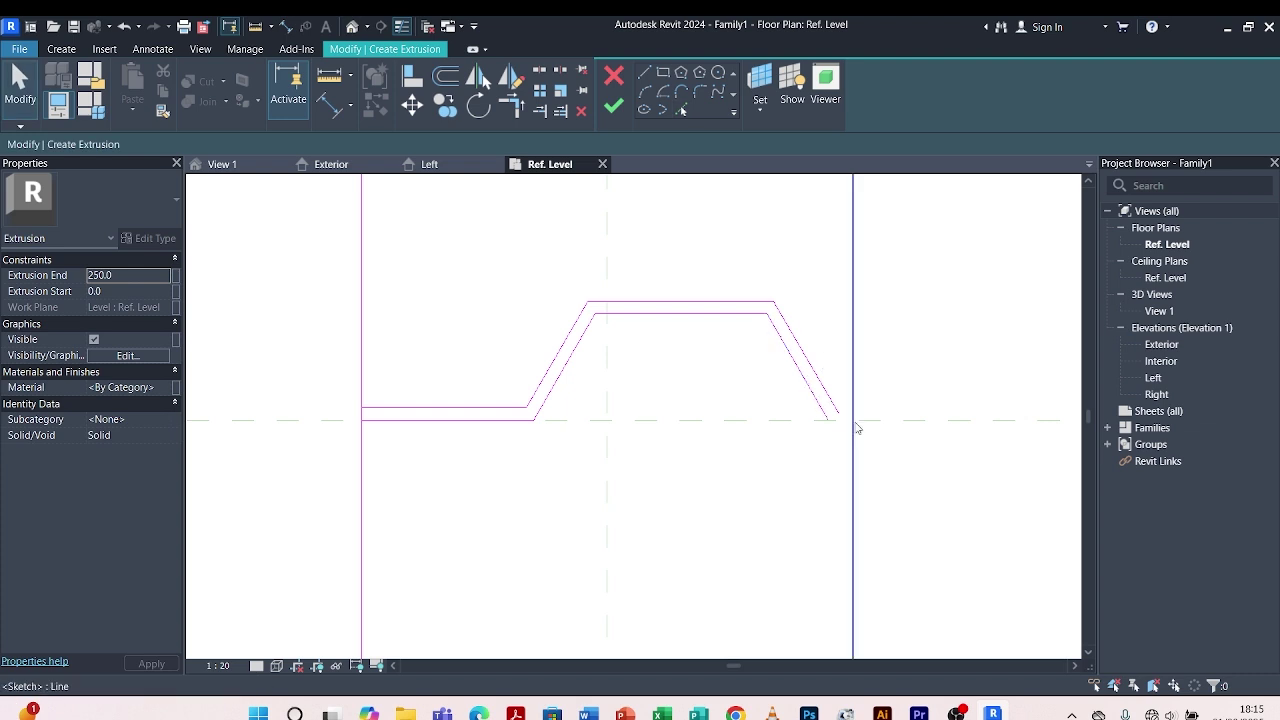
Extend the lower end of the outer descending line down to the Center (Front/Back) reference plane
{"action": "scroll", "coordinate": [835, 403], "scroll_direction": "up", "scroll_amount": 2}
{"action": "left_click", "coordinate": [816, 390]}
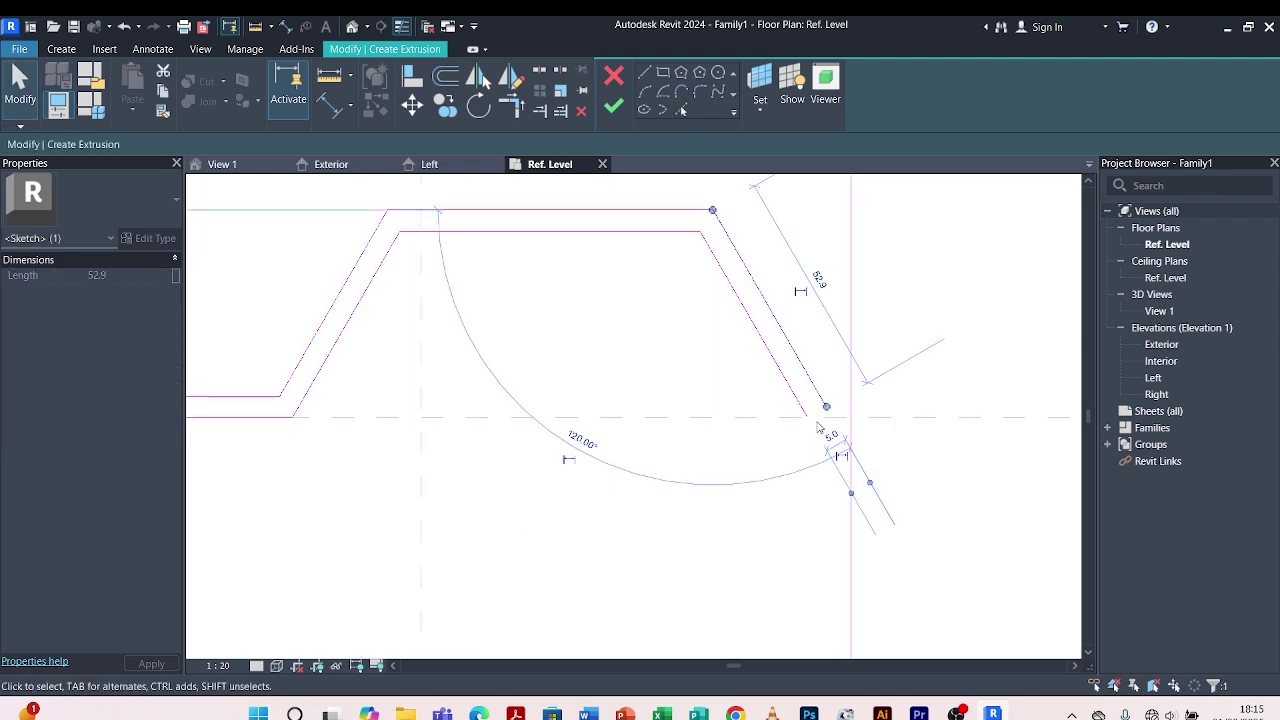
{"action": "scroll", "coordinate": [836, 400], "scroll_direction": "up", "scroll_amount": 3}
{"action": "left_click_drag", "start_coordinate": [831, 386], "coordinate": [845, 413]}
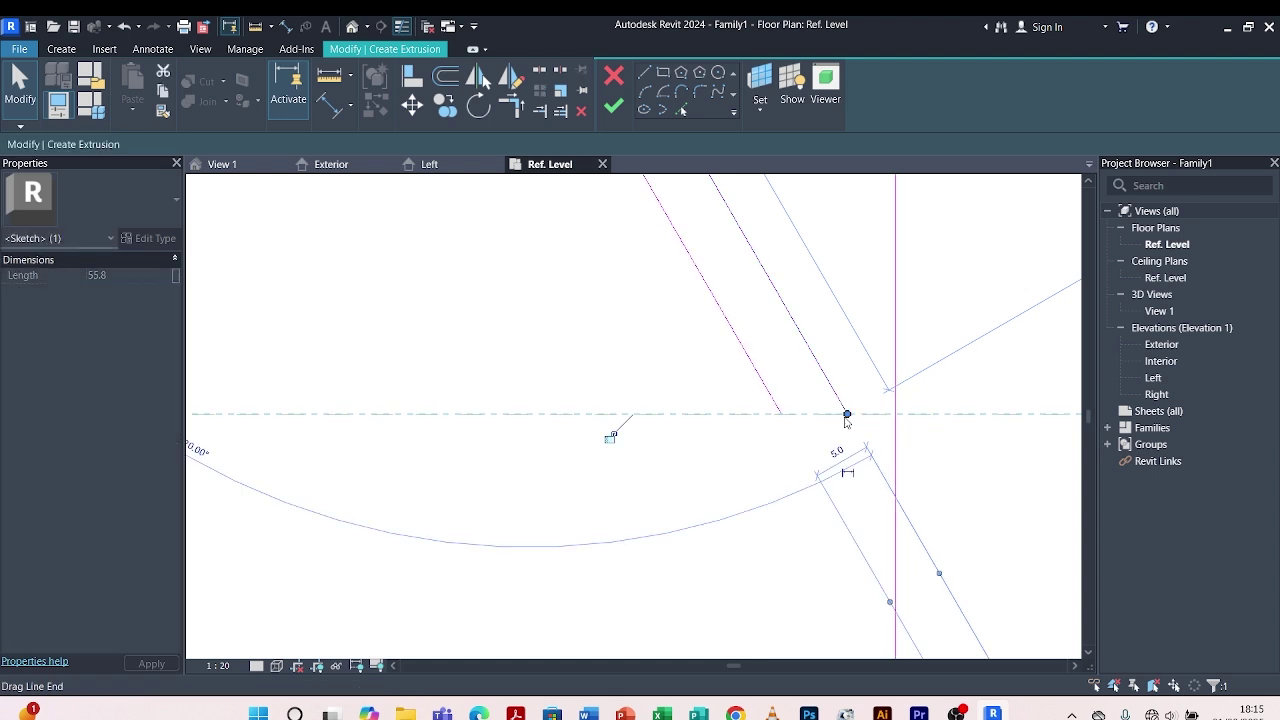
{"action": "left_click", "coordinate": [683, 447]}
{"action": "scroll", "coordinate": [683, 447], "scroll_direction": "down", "scroll_amount": 3}
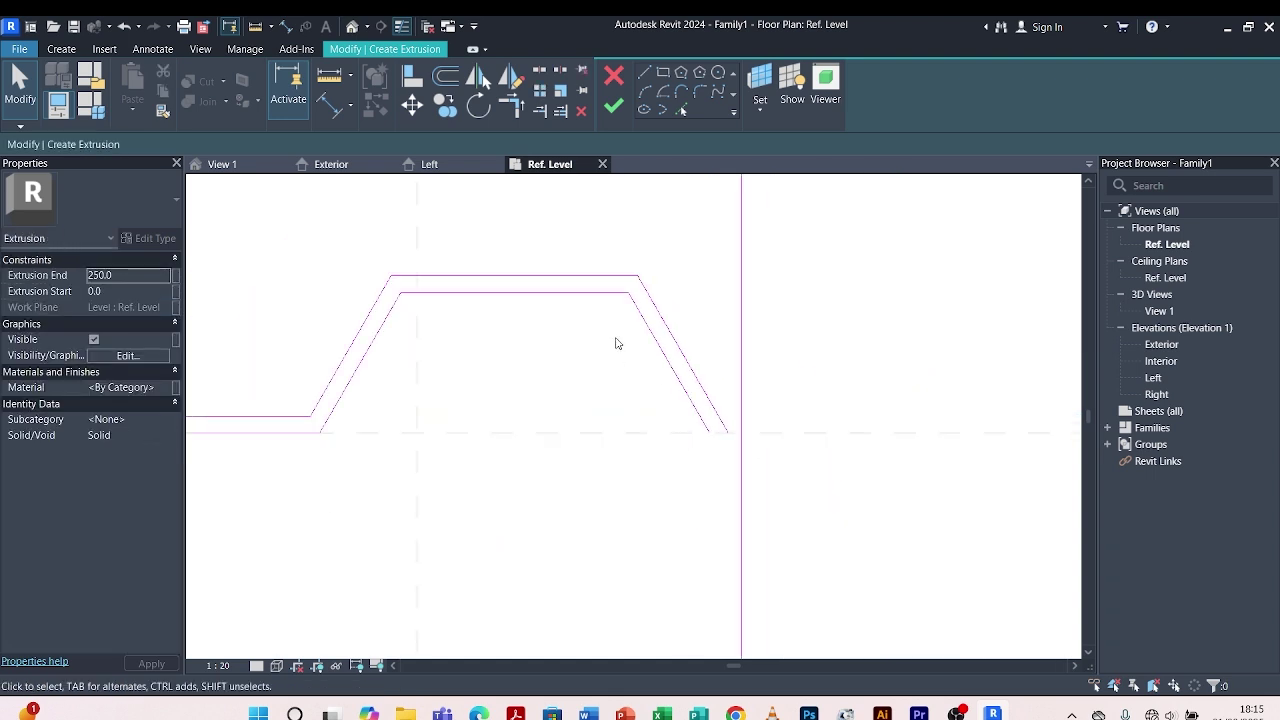
Move both descending lines right so the outer line's lower end meets the right vertical line on the reference plane
{"action": "left_click_drag", "start_coordinate": [697, 303], "coordinate": [657, 371]}
{"action": "scroll", "coordinate": [717, 430], "scroll_direction": "up", "scroll_amount": 4}
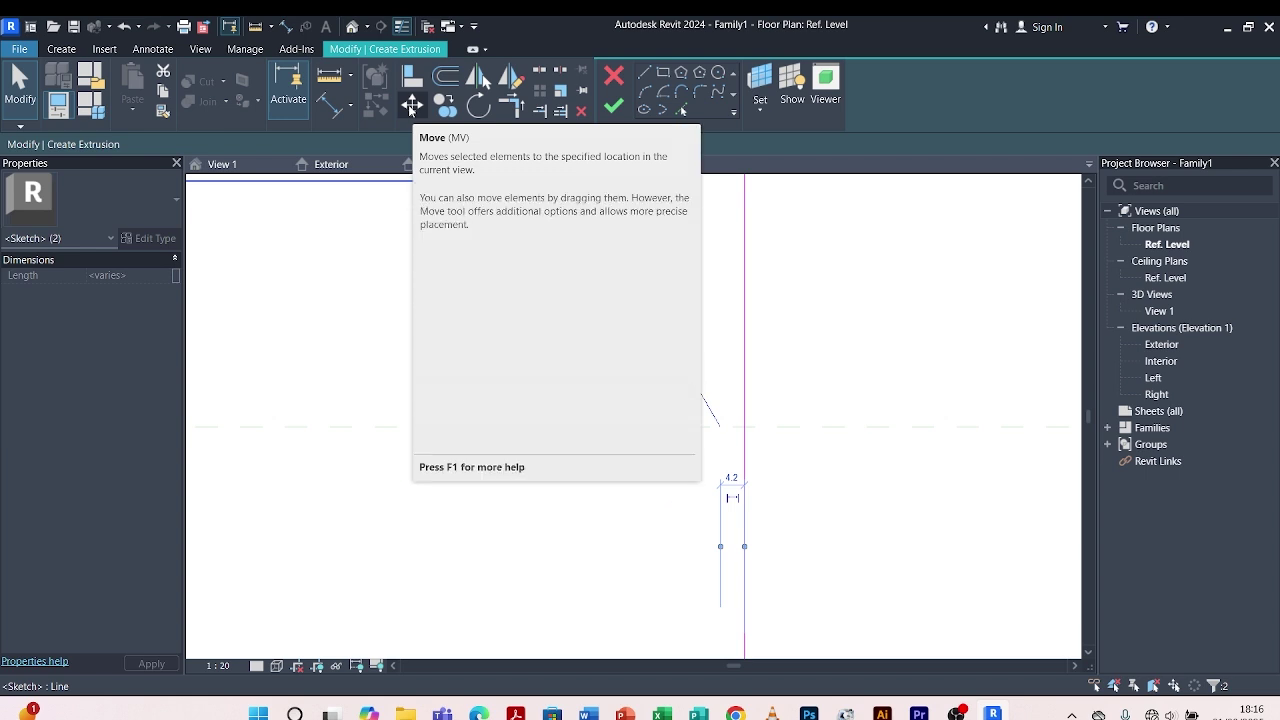
{"action": "left_click", "coordinate": [411, 105]}
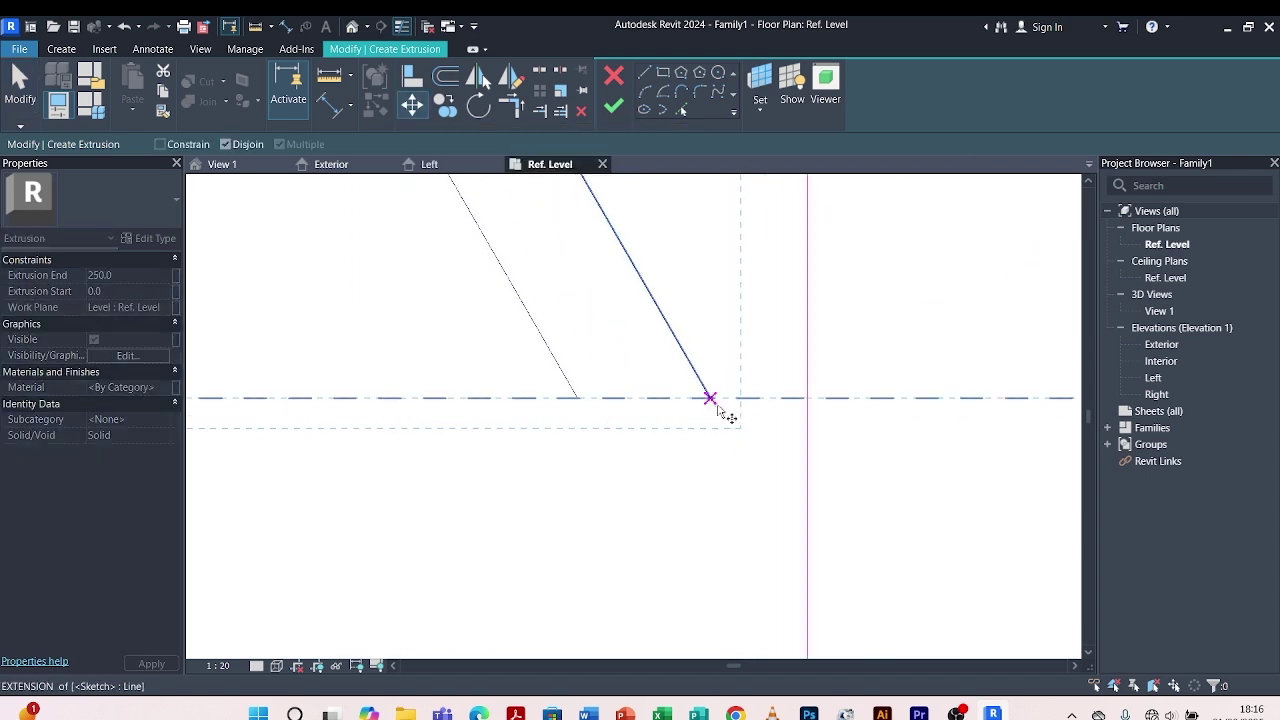
{"action": "left_click", "coordinate": [709, 398]}
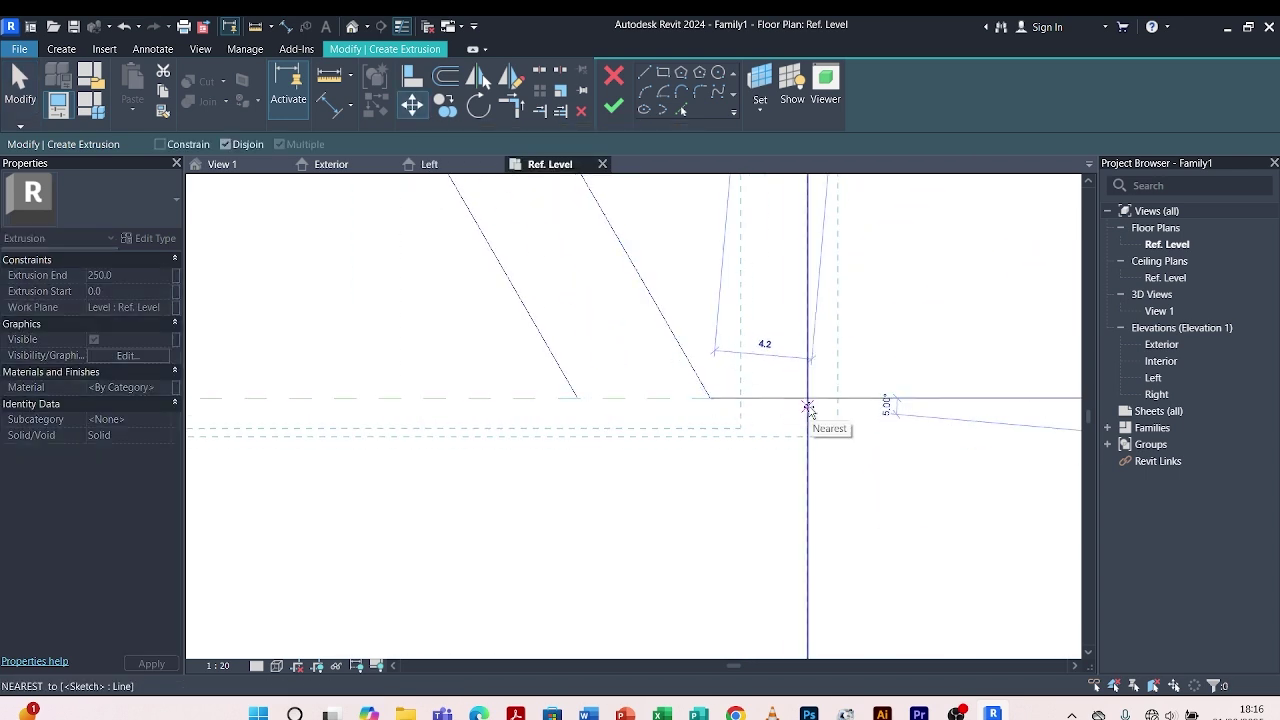
{"action": "left_click", "coordinate": [808, 398]}
{"action": "left_click", "coordinate": [808, 398]}
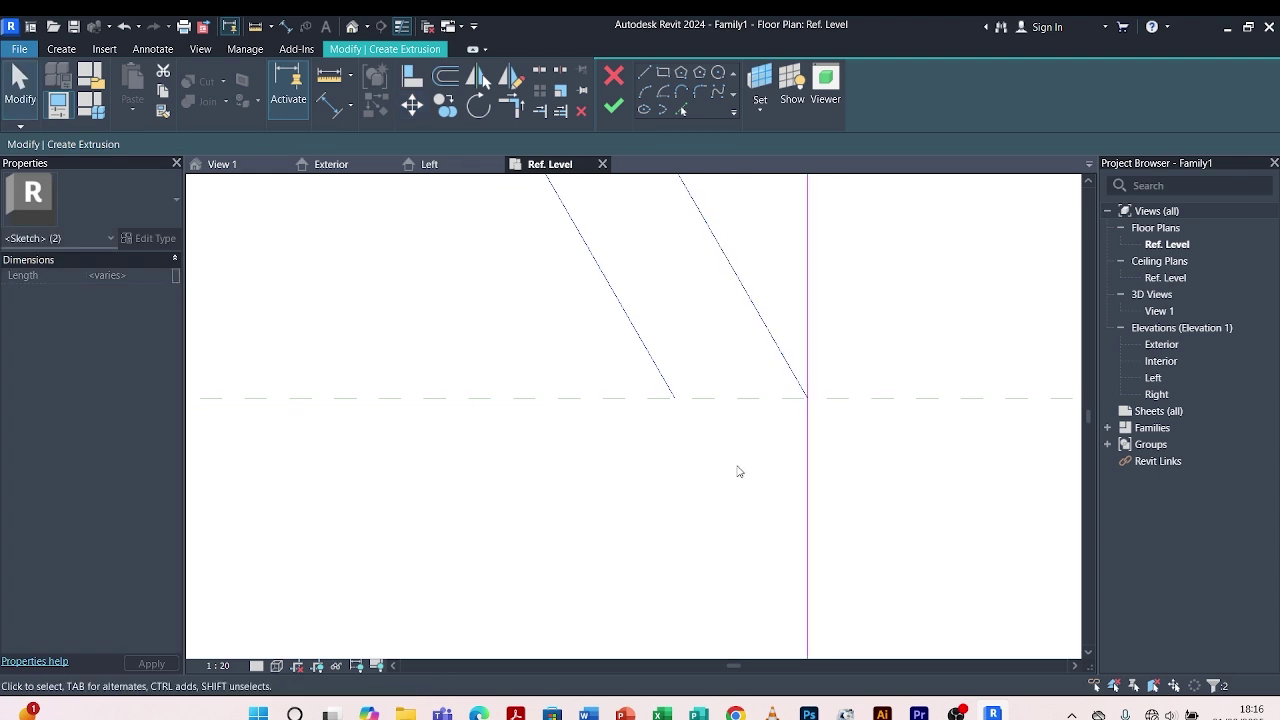
{"action": "scroll", "coordinate": [737, 468], "scroll_direction": "down", "scroll_amount": 3}
{"action": "key", "text": "Escape"}
Trim/Extend the inner and outer top horizontal lines to form corners with their matching descending lines
{"action": "scroll", "coordinate": [690, 350], "scroll_direction": "up", "scroll_amount": 2}
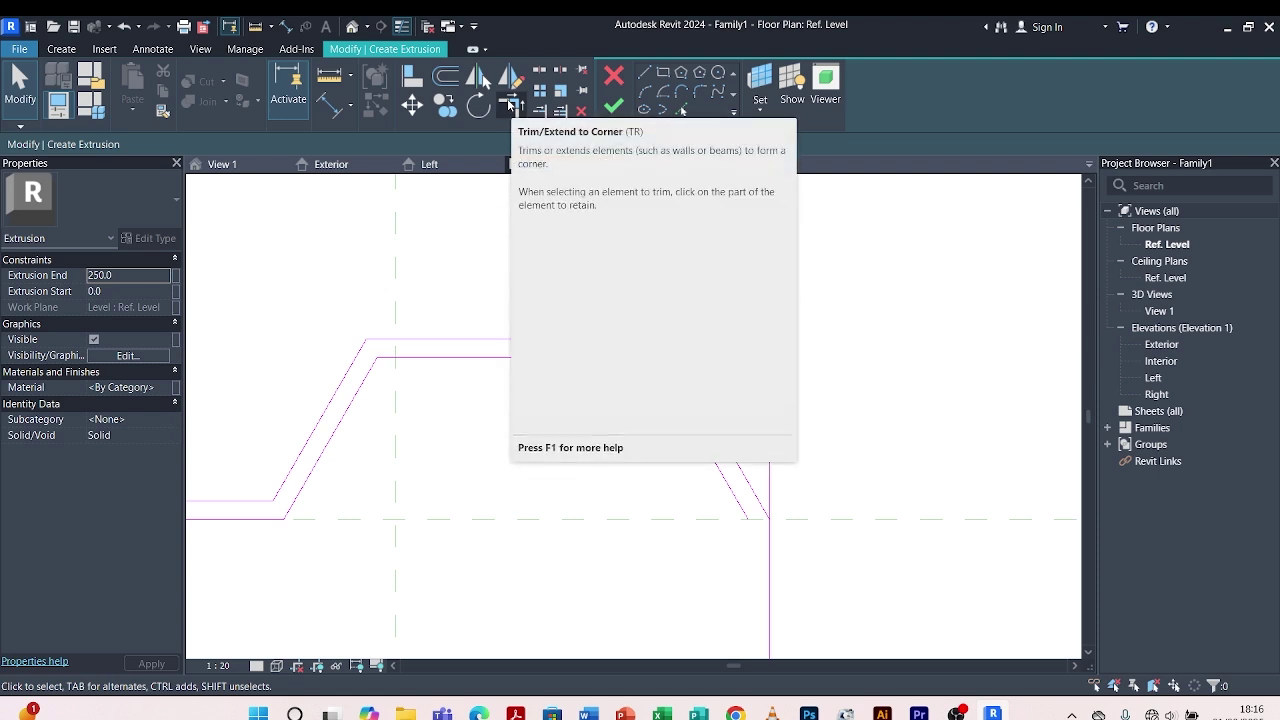
{"action": "left_click", "coordinate": [509, 104]}
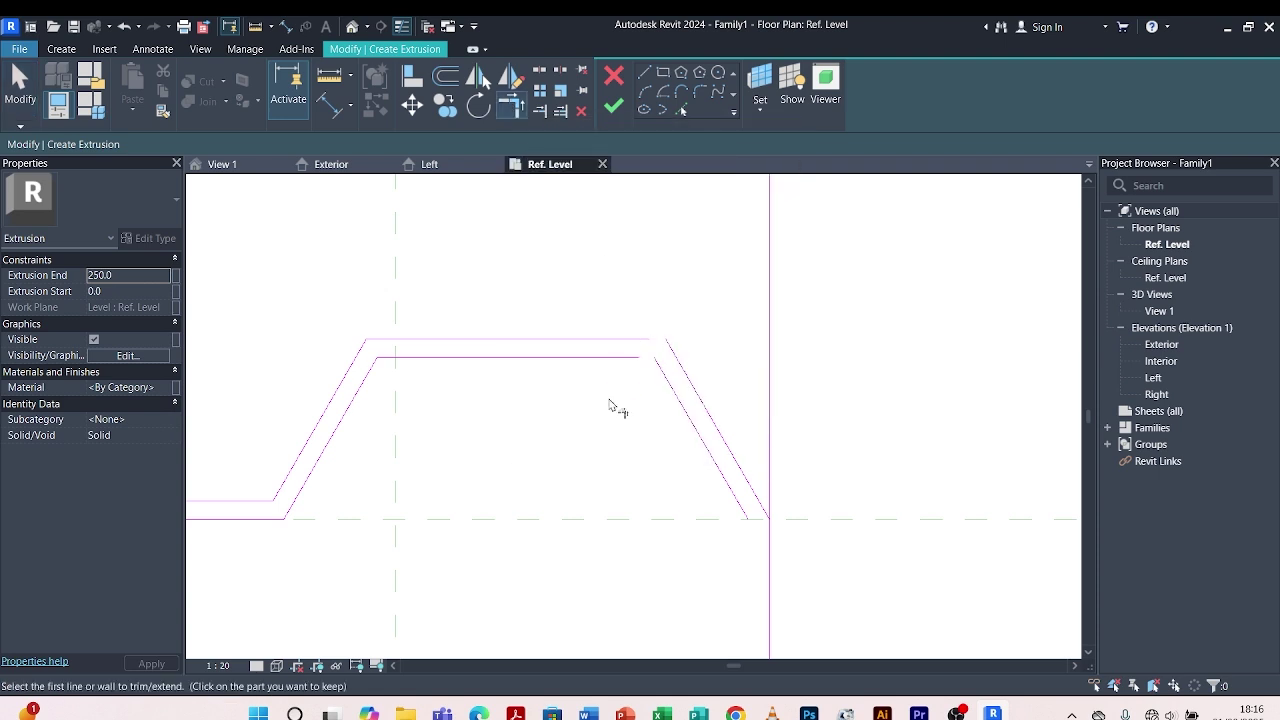
{"action": "left_click", "coordinate": [605, 367]}
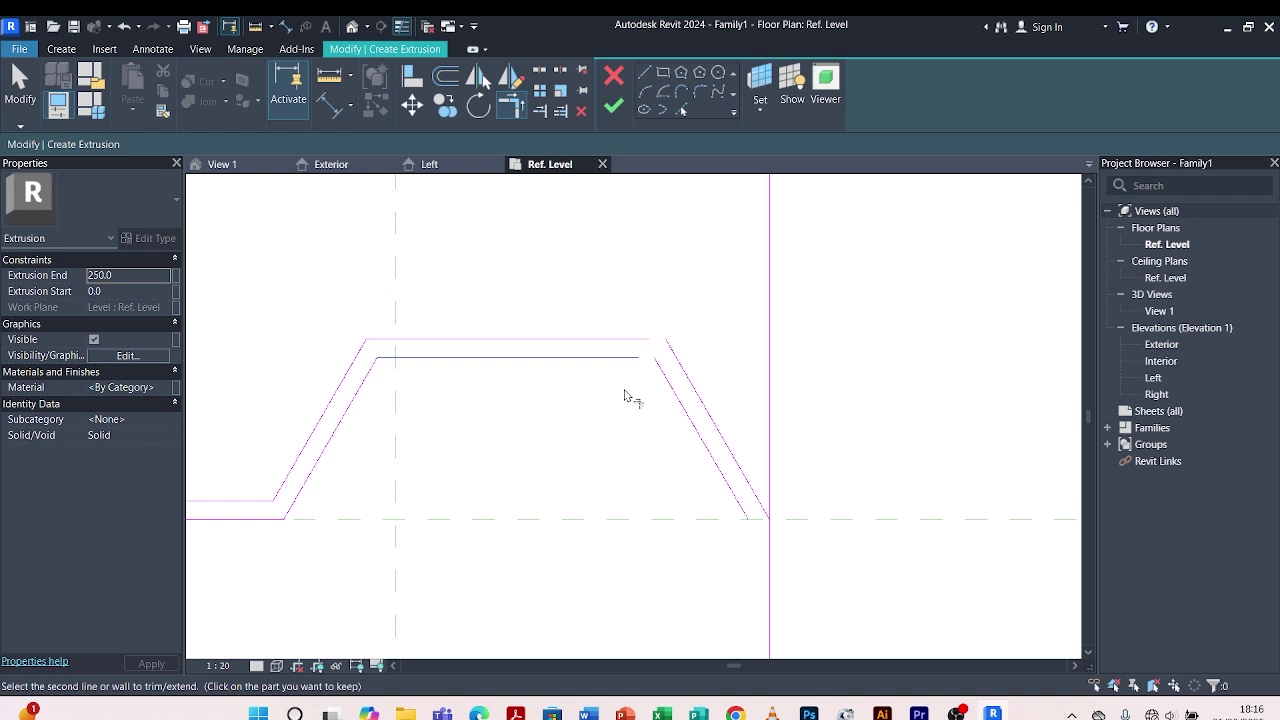
{"action": "left_click", "coordinate": [677, 399]}
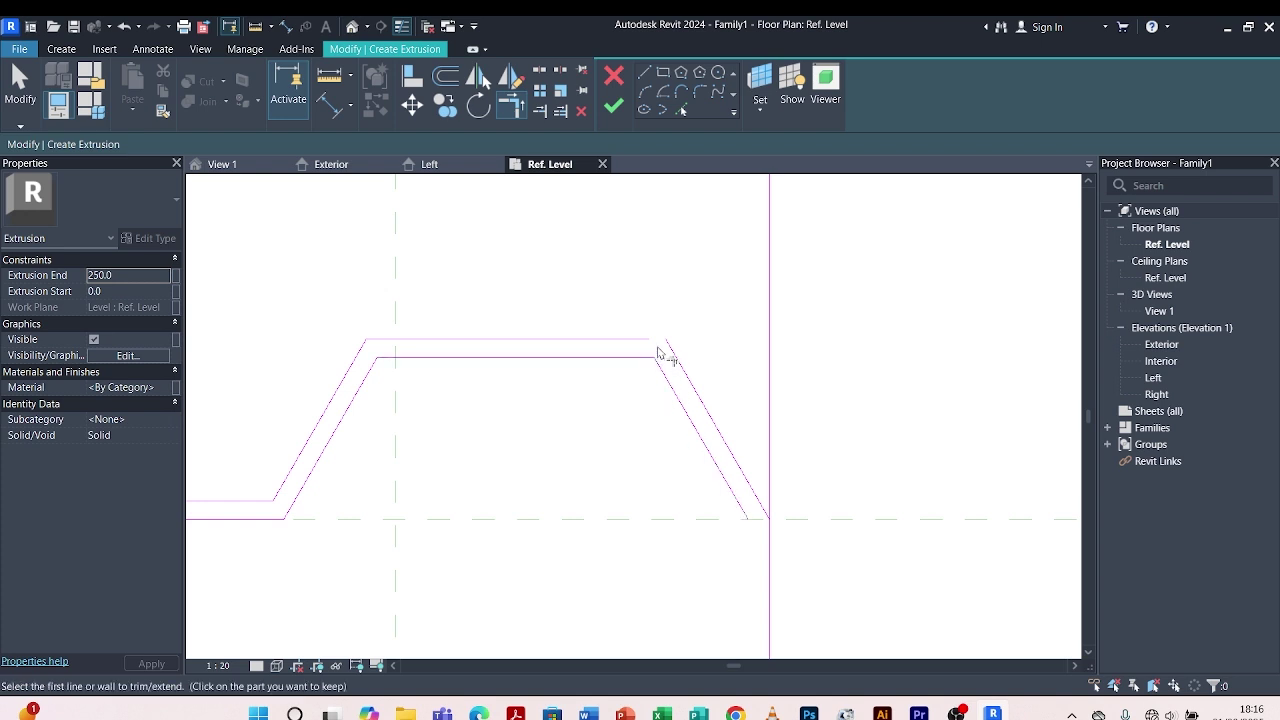
{"action": "scroll", "coordinate": [662, 352], "scroll_direction": "up", "scroll_amount": 3}
{"action": "left_click", "coordinate": [597, 336]}
{"action": "left_click", "coordinate": [678, 344]}
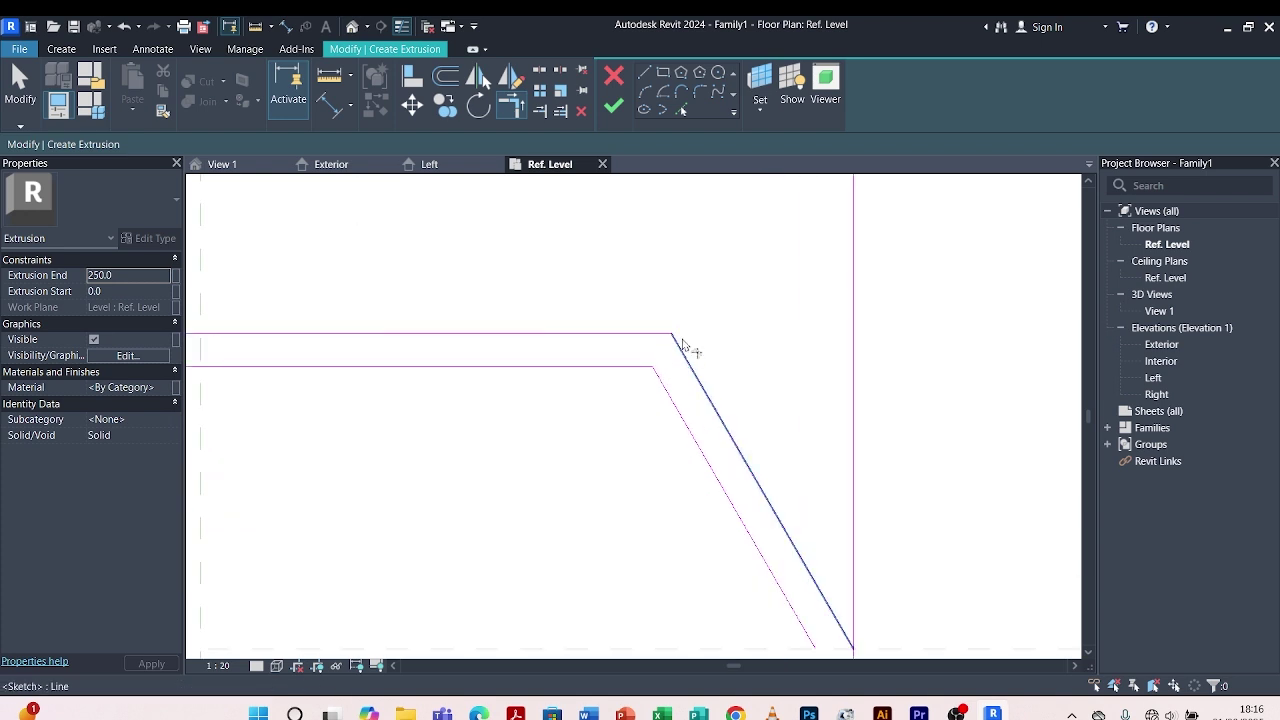
{"action": "scroll", "coordinate": [690, 349], "scroll_direction": "down", "scroll_amount": 3}
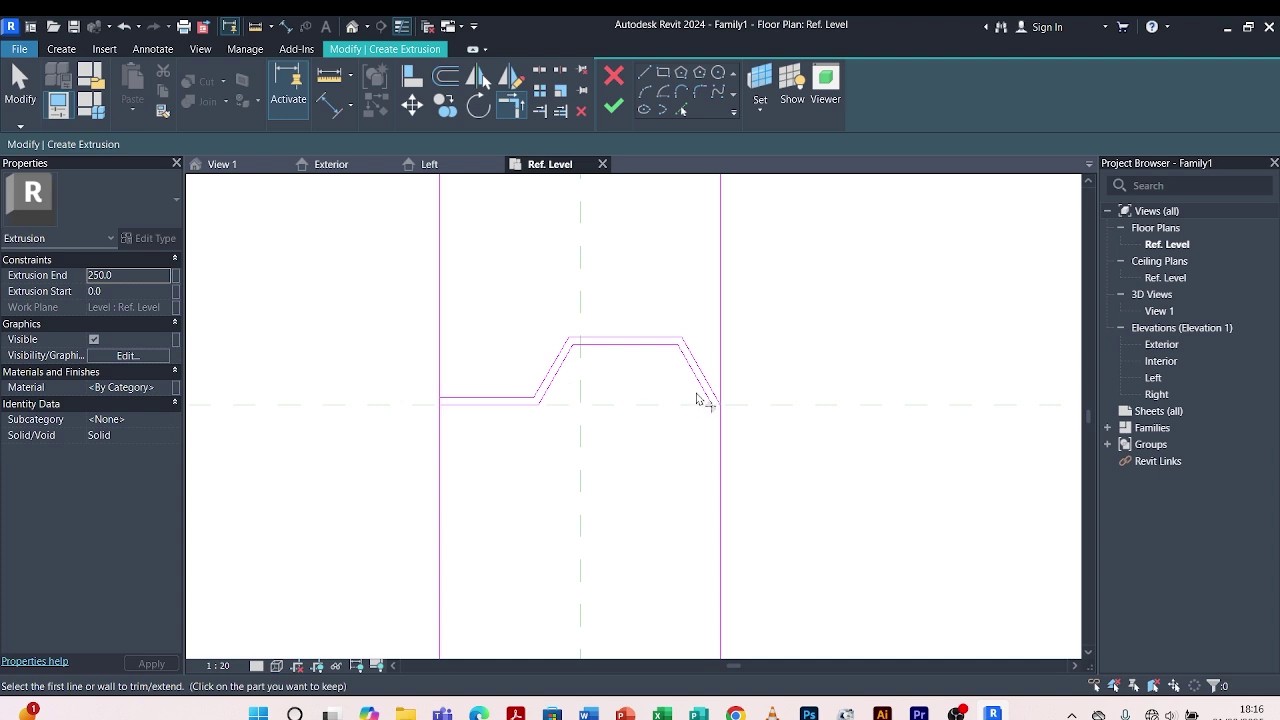
{"action": "scroll", "coordinate": [718, 404], "scroll_direction": "up", "scroll_amount": 2}
{"action": "key", "text": "Escape"}
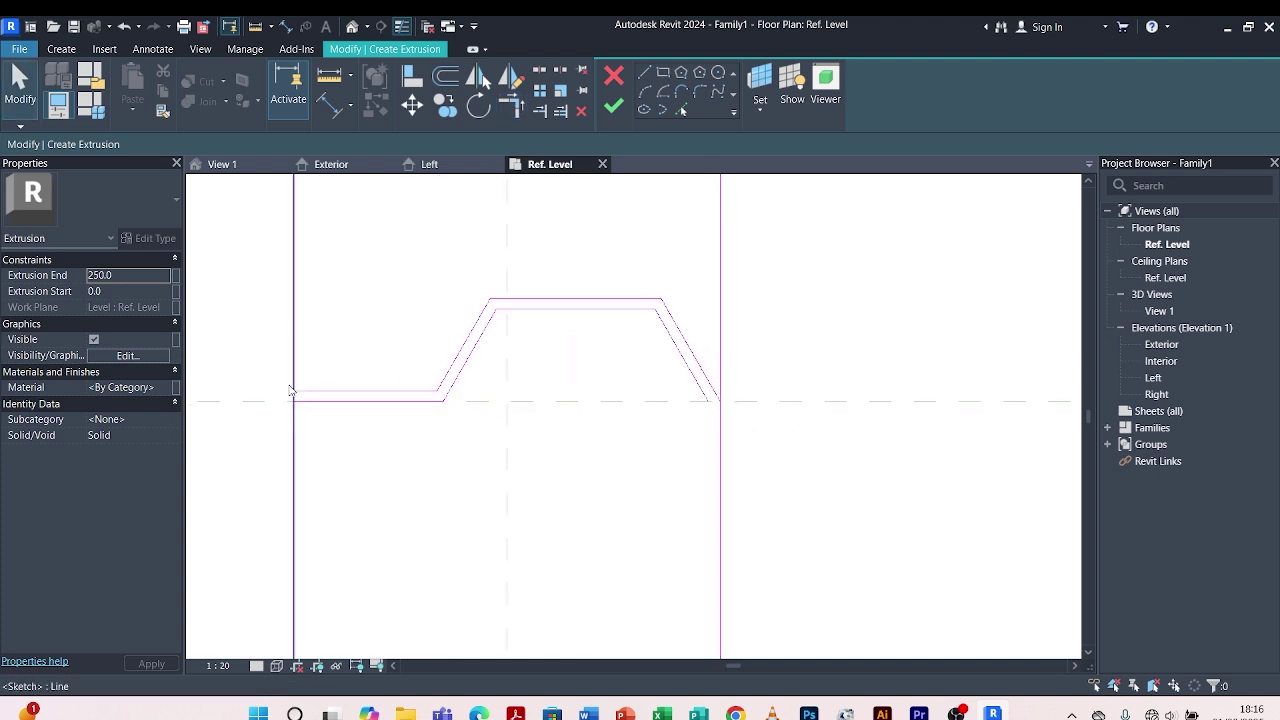
{"action": "scroll", "coordinate": [294, 397], "scroll_direction": "up", "scroll_amount": 3}
{"action": "scroll", "coordinate": [425, 421], "scroll_direction": "down", "scroll_amount": 3}
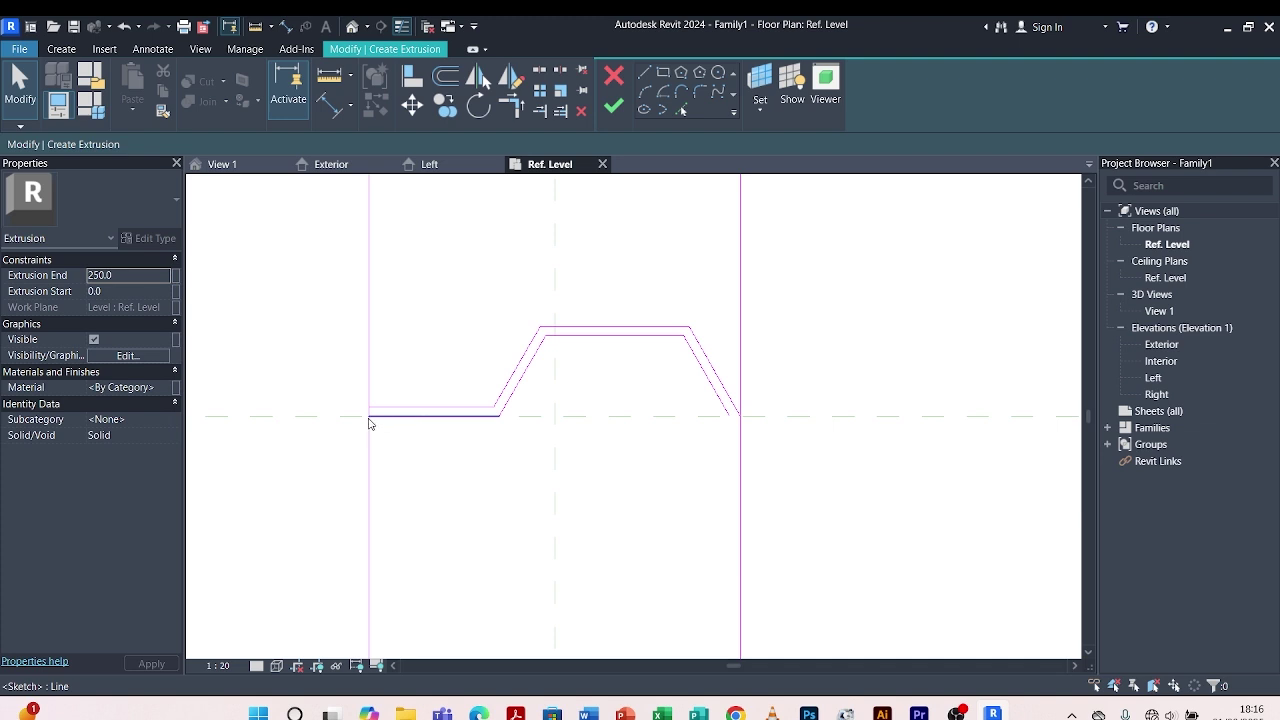
{"action": "scroll", "coordinate": [363, 412], "scroll_direction": "up", "scroll_amount": 3}
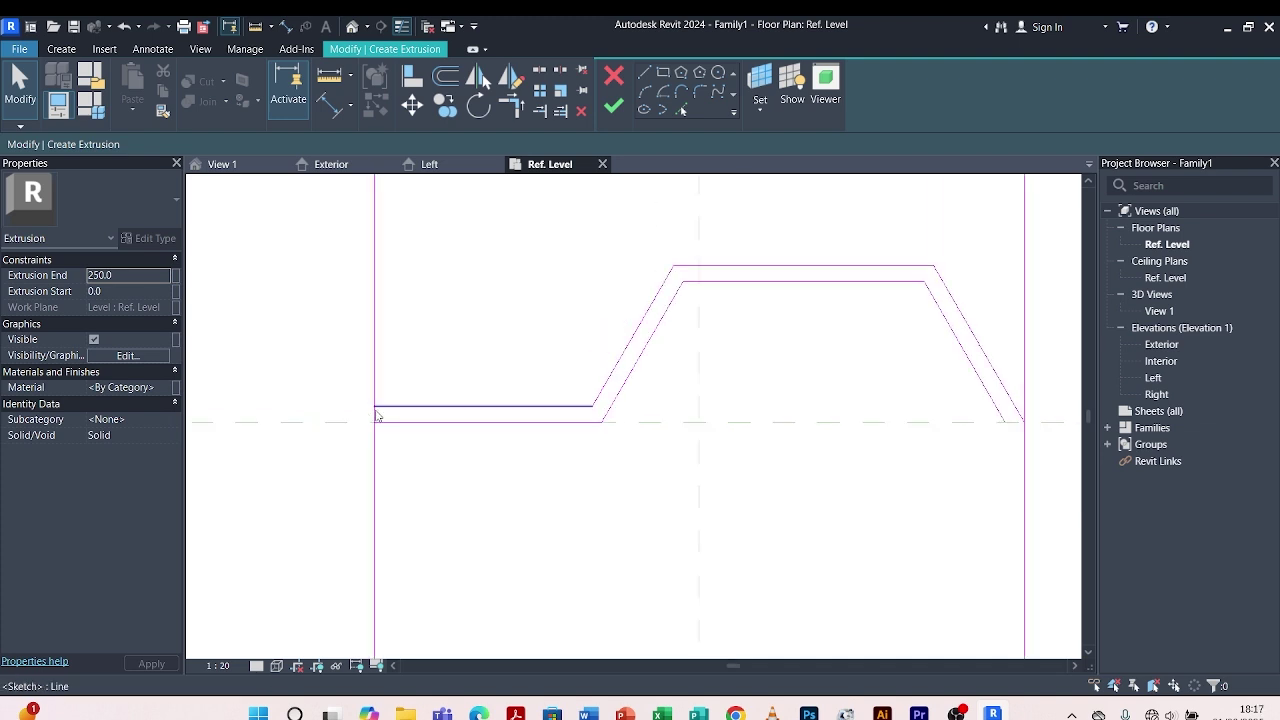
{"action": "scroll", "coordinate": [381, 403], "scroll_direction": "down", "scroll_amount": 3}
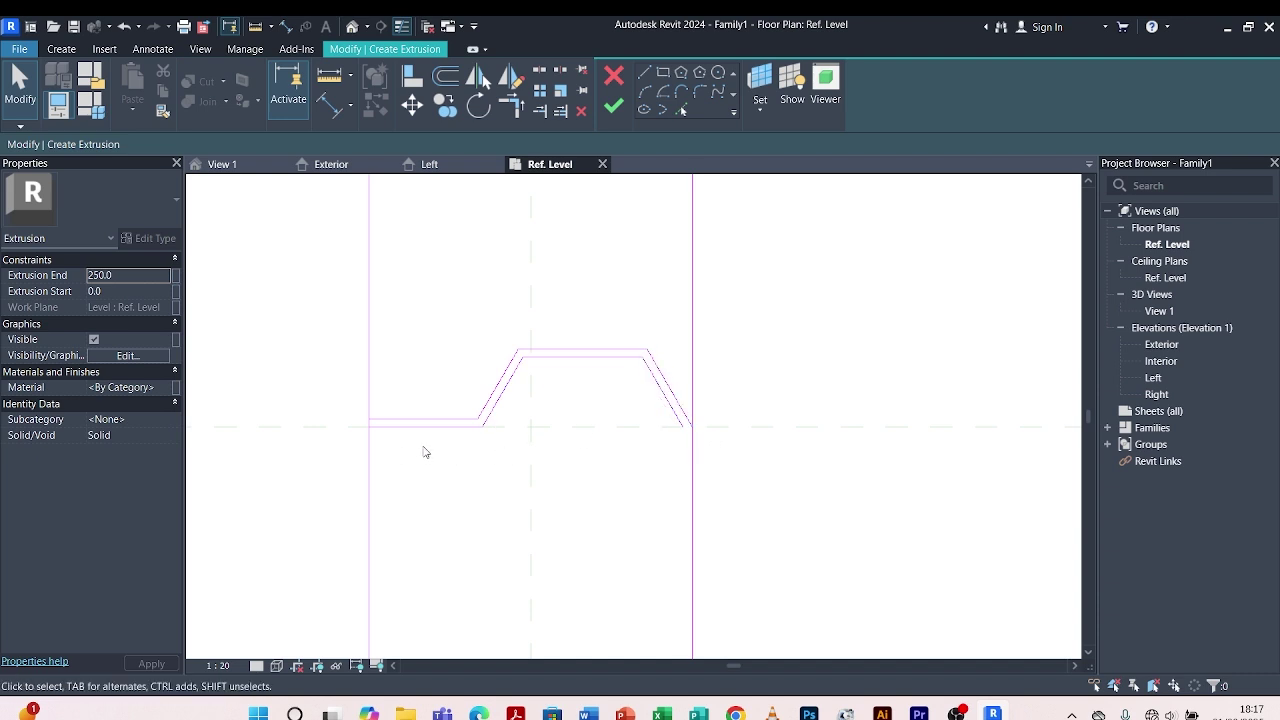
{"action": "scroll", "coordinate": [349, 437], "scroll_direction": "up", "scroll_amount": 2}
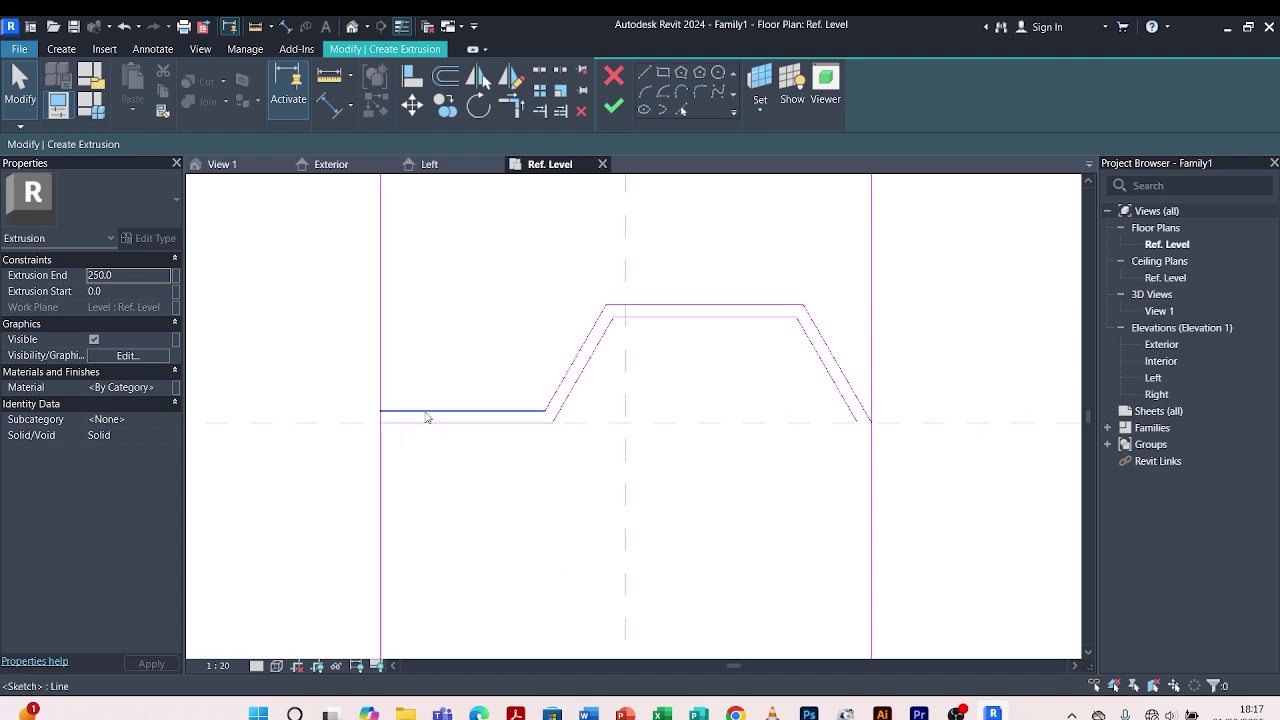
{"action": "scroll", "coordinate": [400, 437], "scroll_direction": "down", "scroll_amount": 2}
{"action": "scroll", "coordinate": [434, 428], "scroll_direction": "up", "scroll_amount": 2}
{"action": "scroll", "coordinate": [434, 428], "scroll_direction": "down", "scroll_amount": 2}
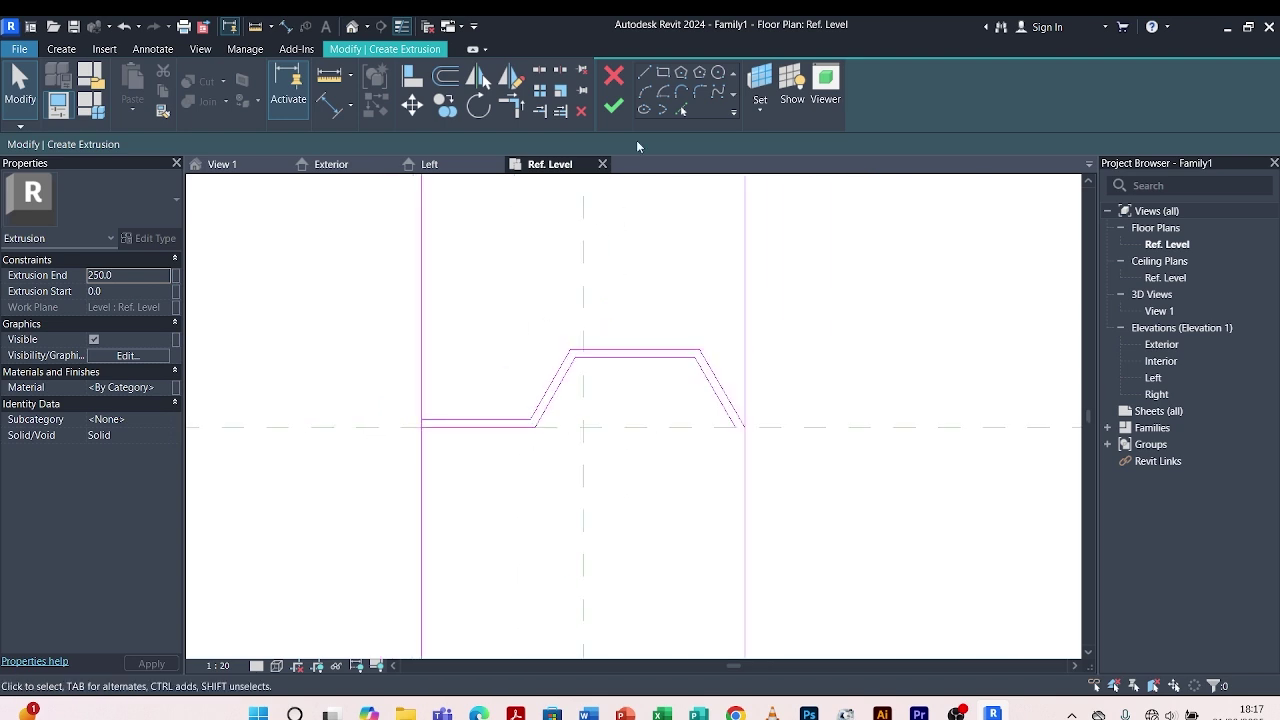
Draw a 20 mm line at 120° up and left from the lower profile line's left end, parallel to the descending lines
{"action": "left_click", "coordinate": [645, 76]}
{"action": "scroll", "coordinate": [428, 423], "scroll_direction": "up", "scroll_amount": 3}
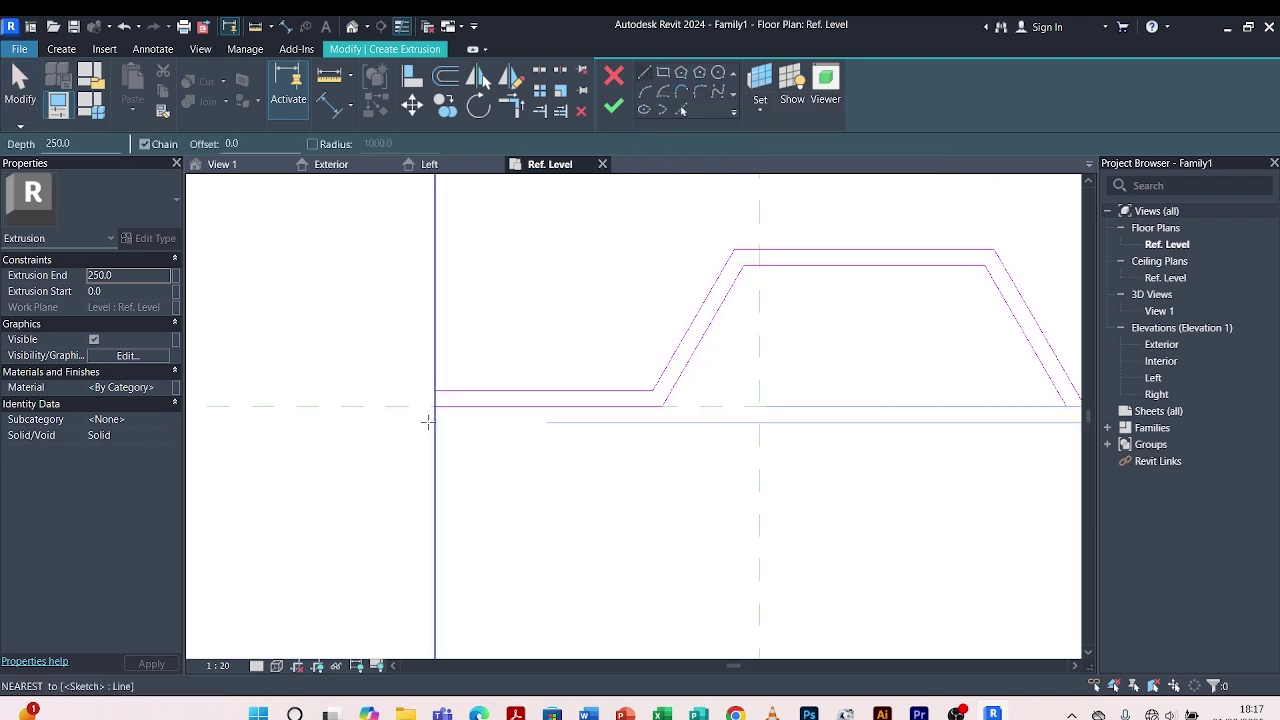
{"action": "left_click", "coordinate": [436, 404]}
{"action": "scroll", "coordinate": [390, 355], "scroll_direction": "down", "scroll_amount": 3}
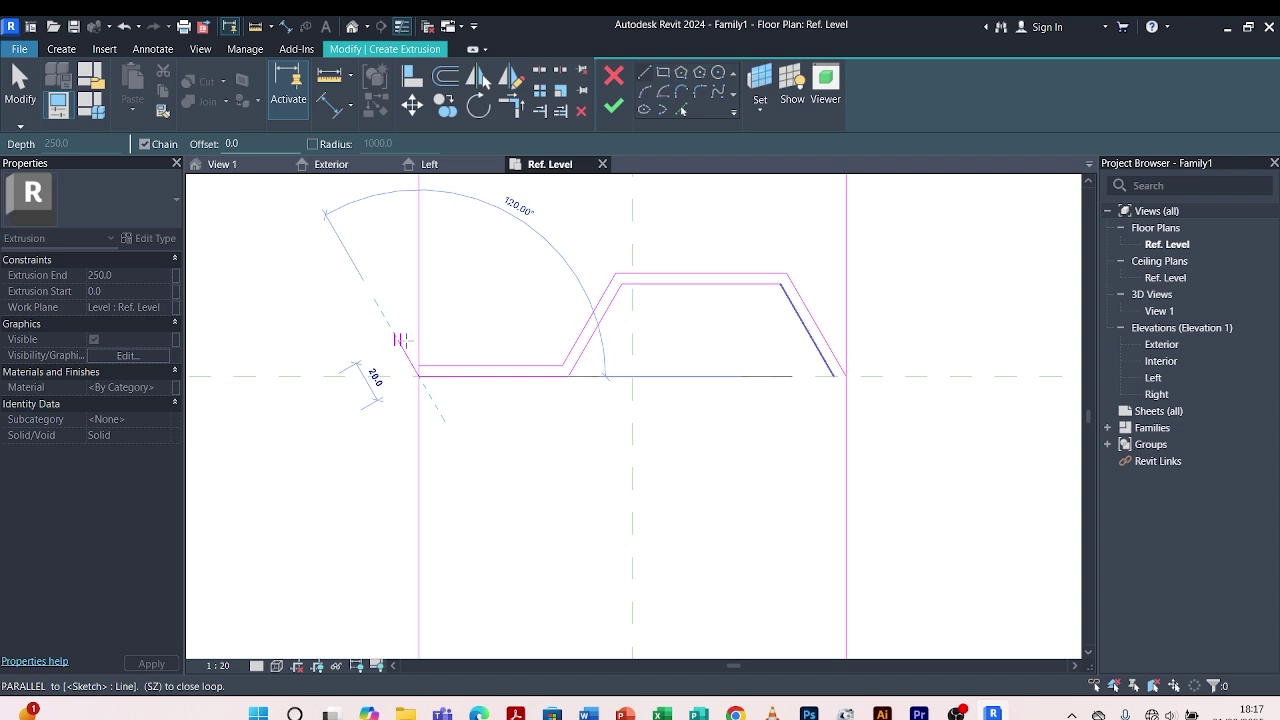
{"action": "left_click", "coordinate": [400, 340]}
{"action": "key", "text": "Escape"}
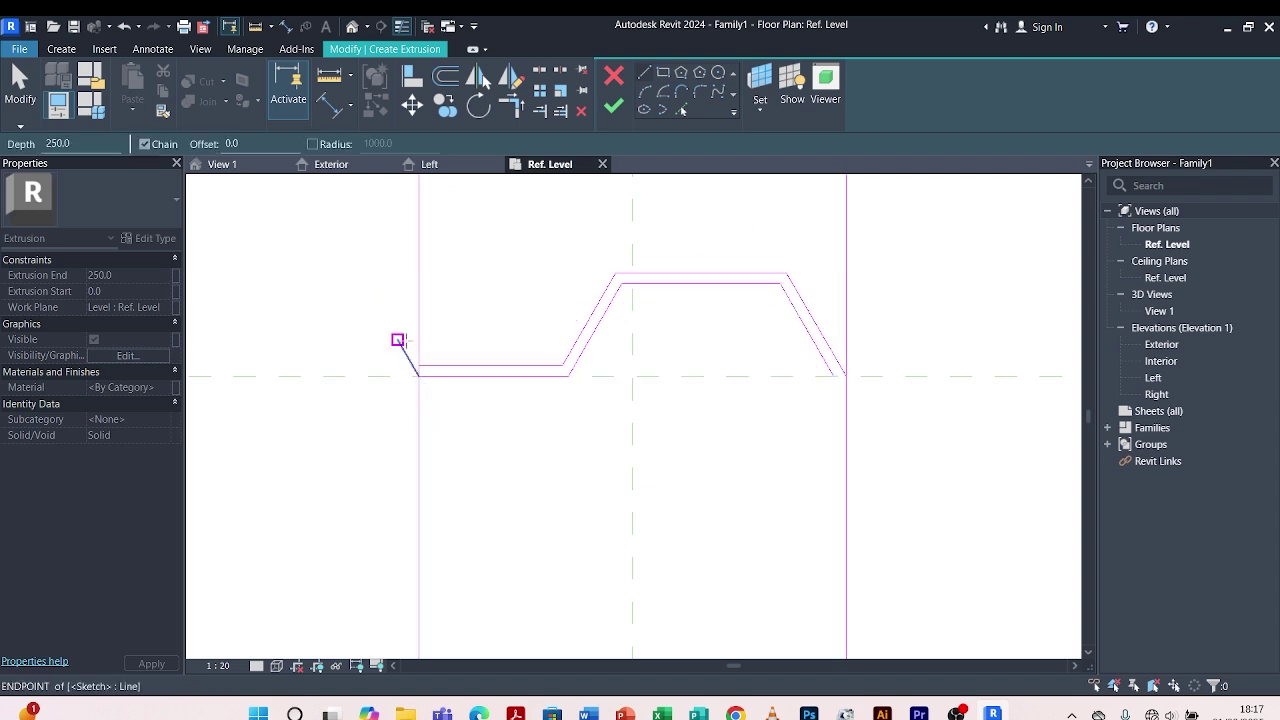
{"action": "scroll", "coordinate": [415, 367], "scroll_direction": "up", "scroll_amount": 3}
{"action": "key", "text": "Escape"}
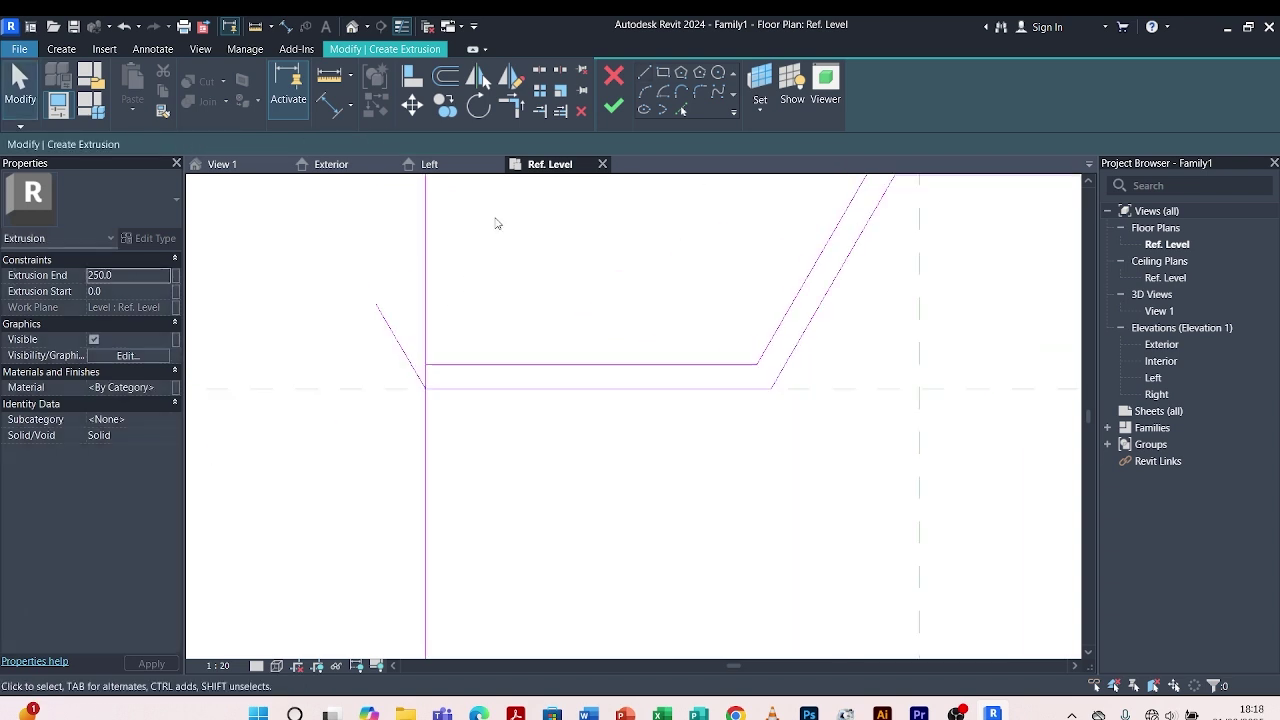
Trim/Extend the short slanted line and the upper horizontal line to a corner, closing the profile's left end
{"action": "left_click", "coordinate": [513, 100]}
{"action": "scroll", "coordinate": [440, 358], "scroll_direction": "up", "scroll_amount": 3}
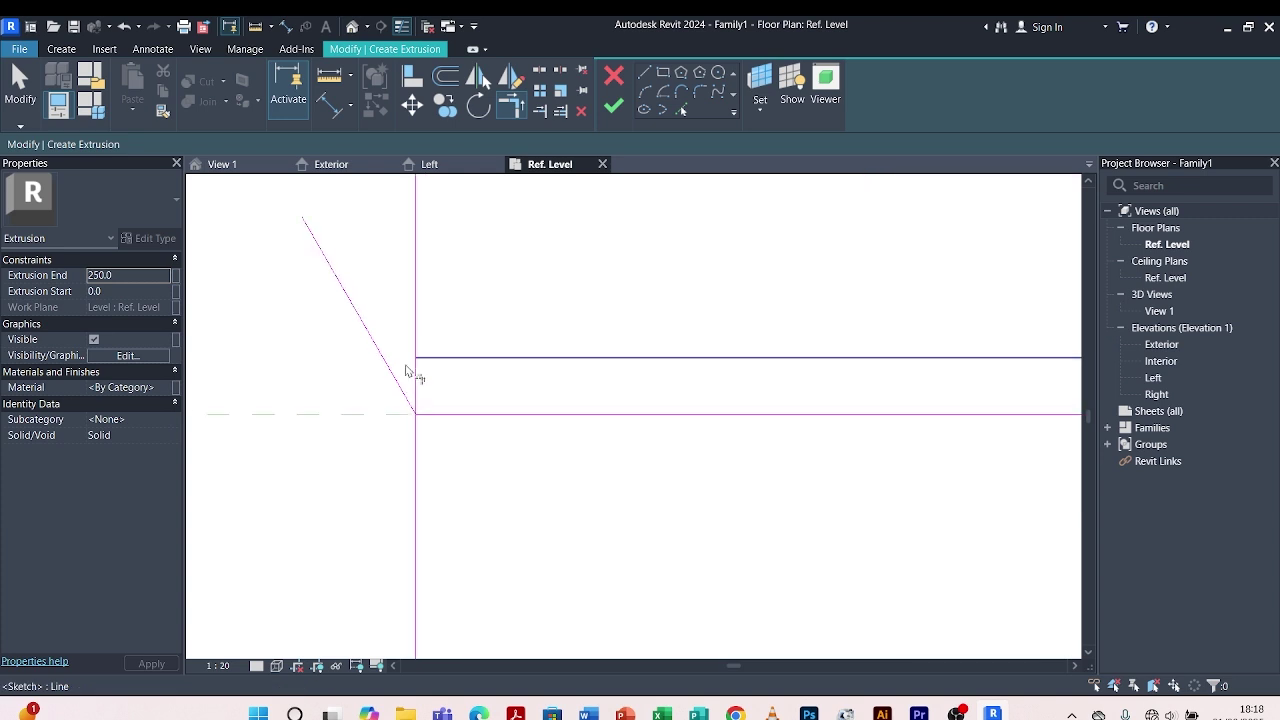
{"action": "left_click", "coordinate": [397, 383]}
{"action": "left_click", "coordinate": [451, 371]}
{"action": "scroll", "coordinate": [427, 360], "scroll_direction": "down", "scroll_amount": 3}
{"action": "key", "text": "Escape"}
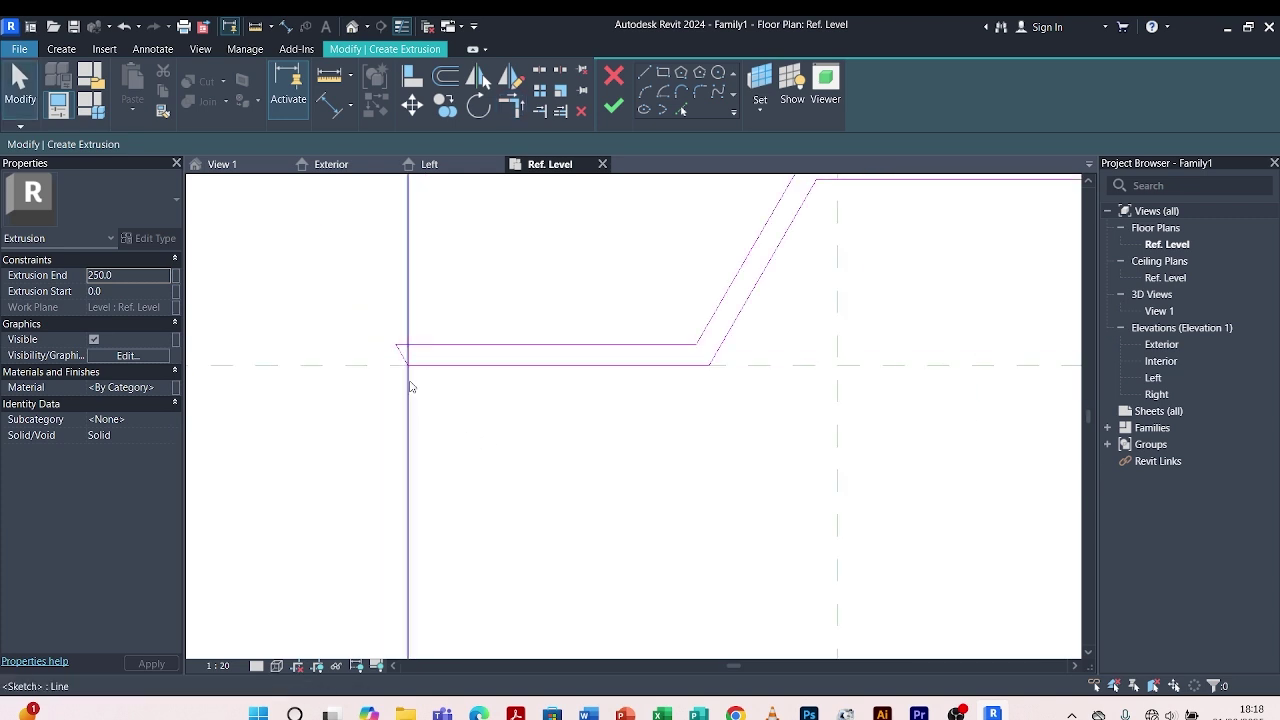
{"action": "scroll", "coordinate": [400, 362], "scroll_direction": "down", "scroll_amount": 3}
{"action": "scroll", "coordinate": [402, 392], "scroll_direction": "up", "scroll_amount": 4}
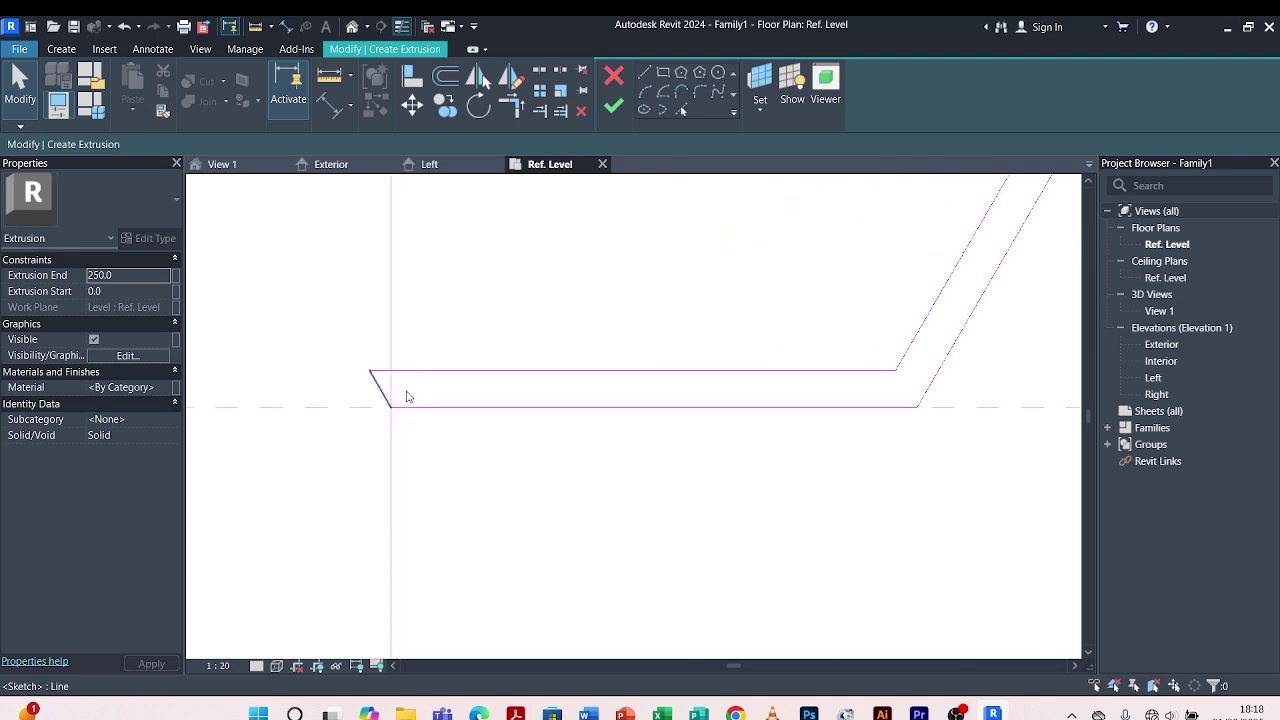
{"action": "scroll", "coordinate": [405, 400], "scroll_direction": "down", "scroll_amount": 3}
{"action": "scroll", "coordinate": [390, 447], "scroll_direction": "down", "scroll_amount": 3}
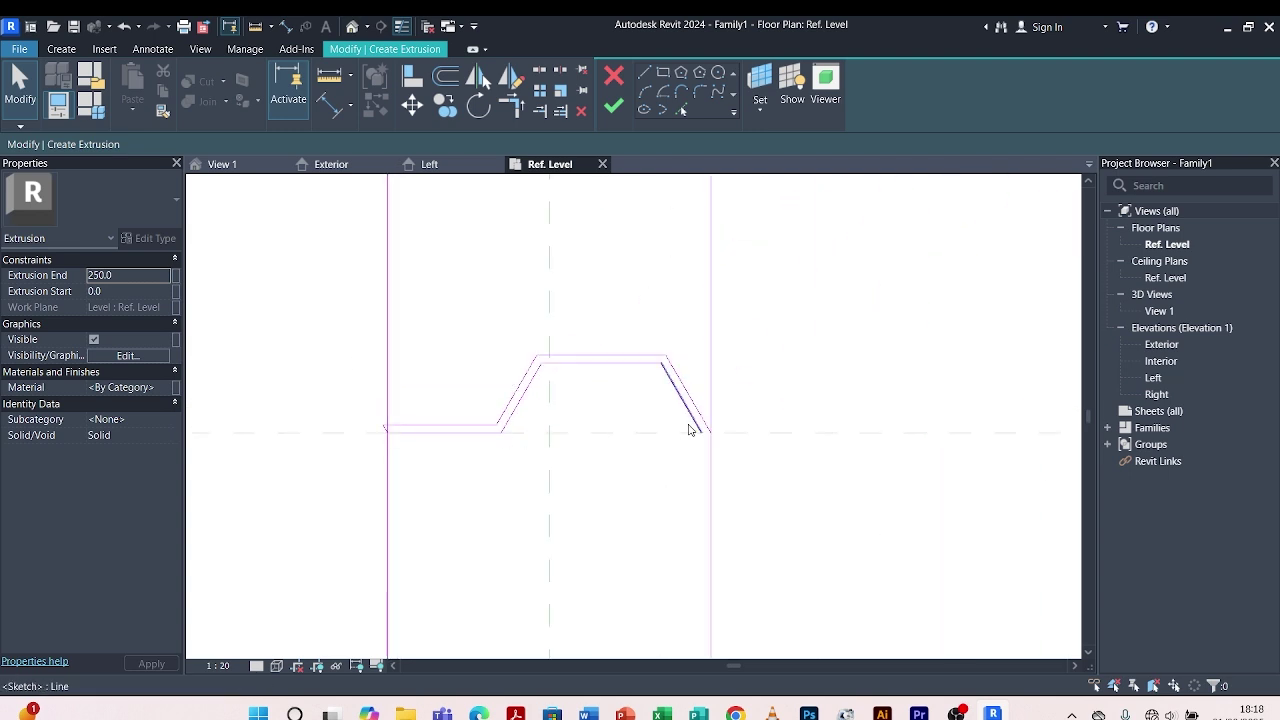
{"action": "scroll", "coordinate": [695, 425], "scroll_direction": "up", "scroll_amount": 3}
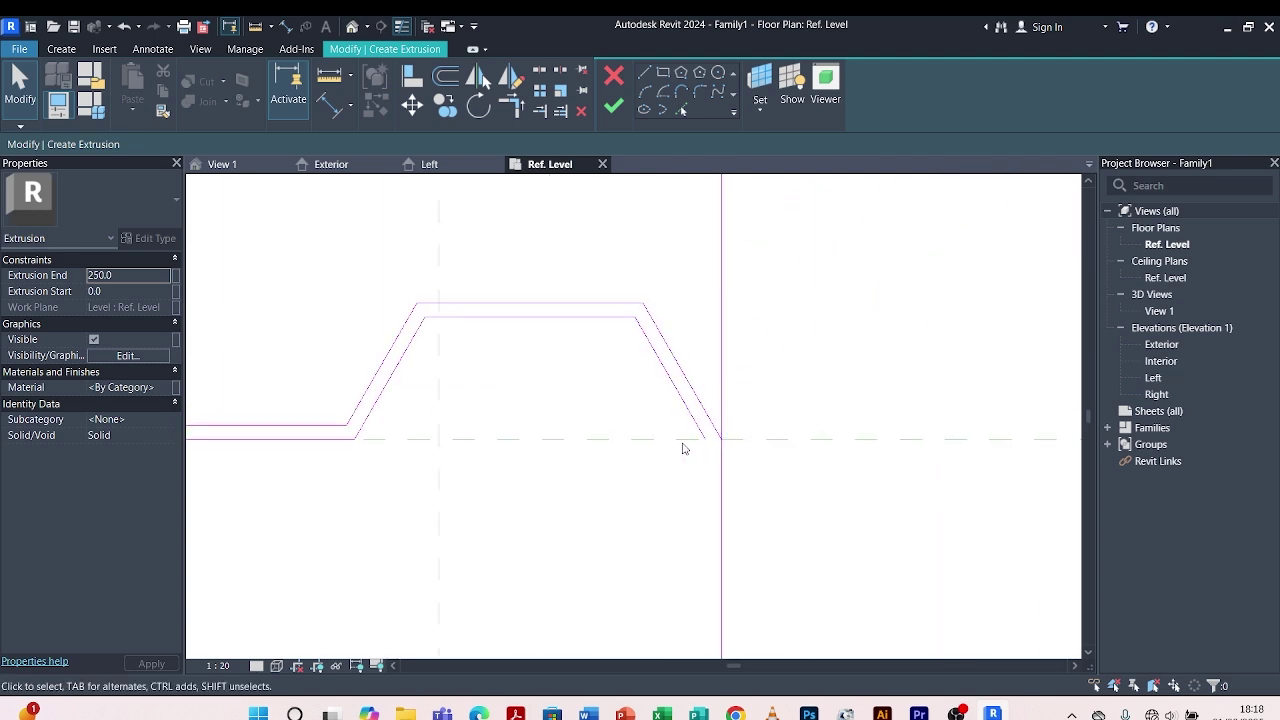
Draw a short horizontal line joining the lower ends of the inner and outer descending lines, closing the profile's right end
{"action": "scroll", "coordinate": [683, 448], "scroll_direction": "down", "scroll_amount": 3}
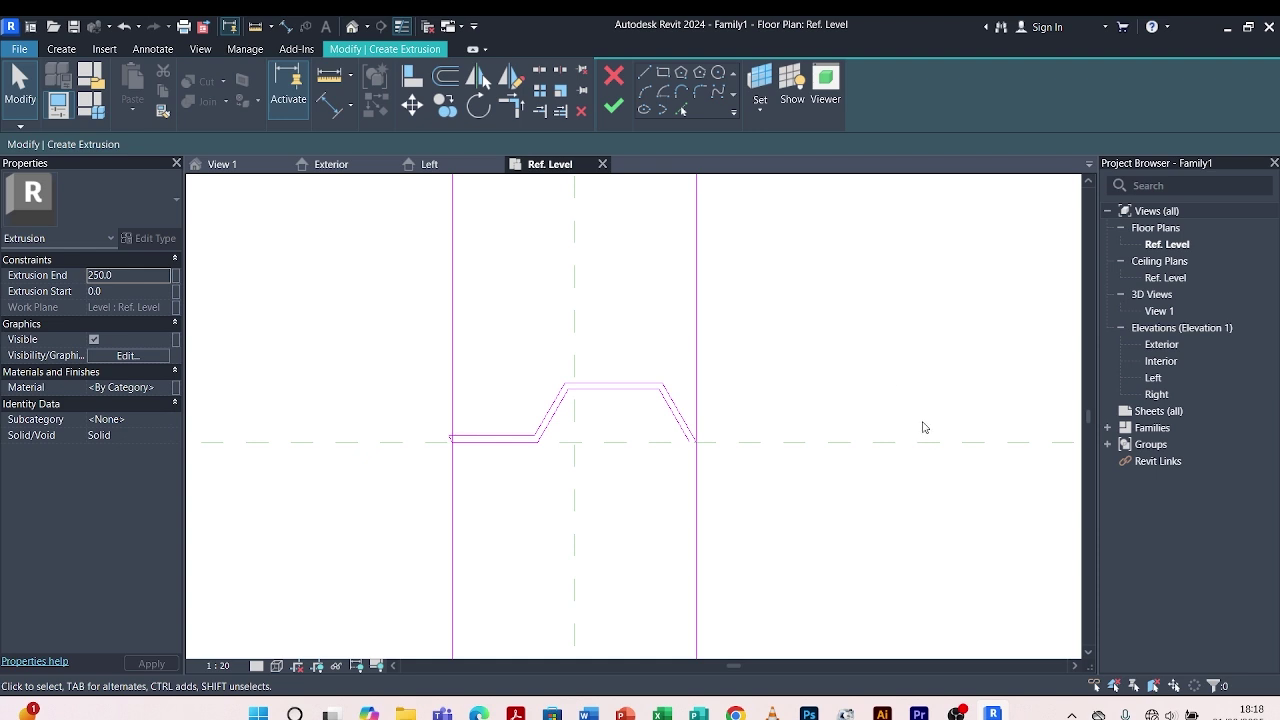
{"action": "scroll", "coordinate": [697, 442], "scroll_direction": "up", "scroll_amount": 3}
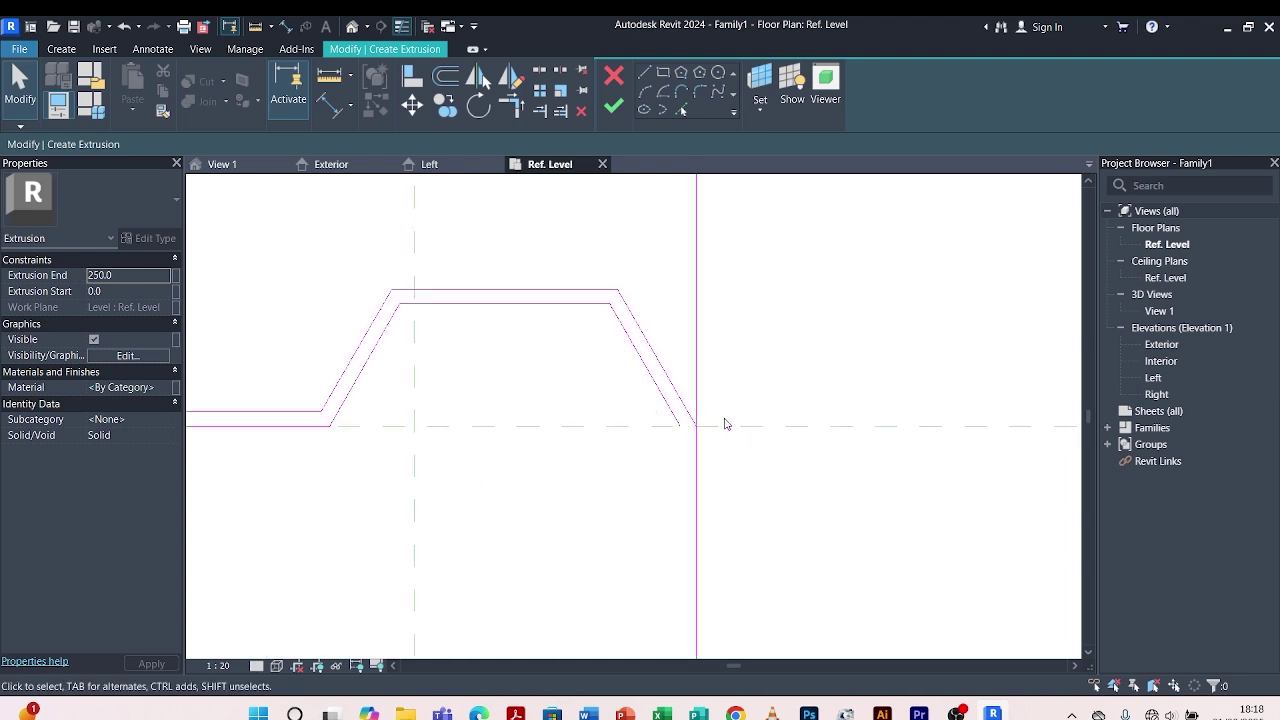
{"action": "left_click", "coordinate": [644, 73]}
{"action": "scroll", "coordinate": [680, 425], "scroll_direction": "up", "scroll_amount": 4}
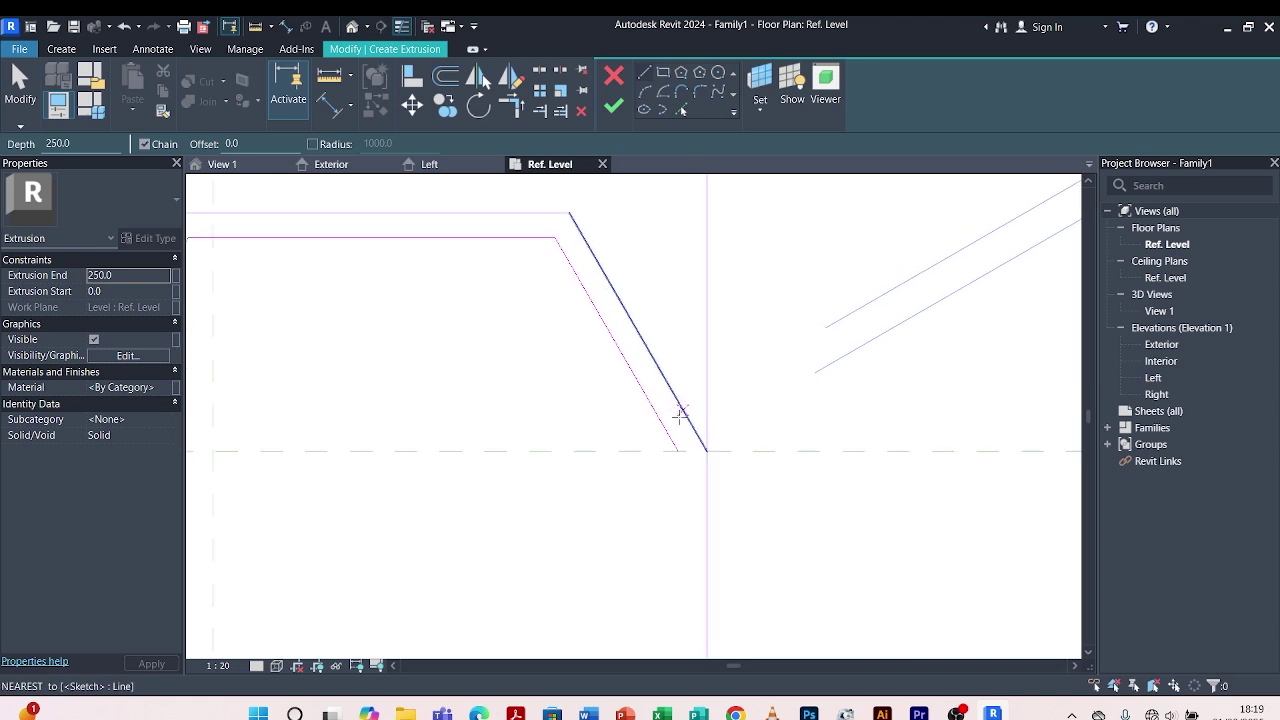
{"action": "left_click", "coordinate": [678, 451]}
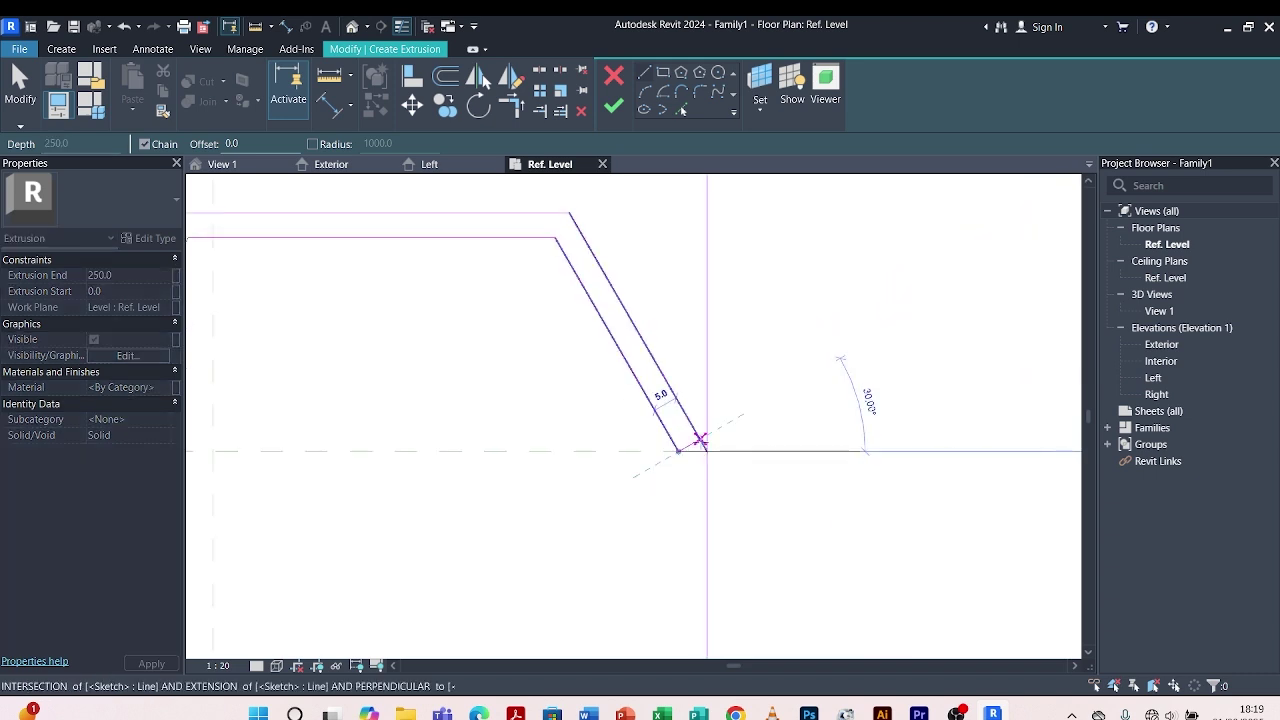
{"action": "left_click", "coordinate": [710, 458]}
{"action": "key", "text": "Escape"}
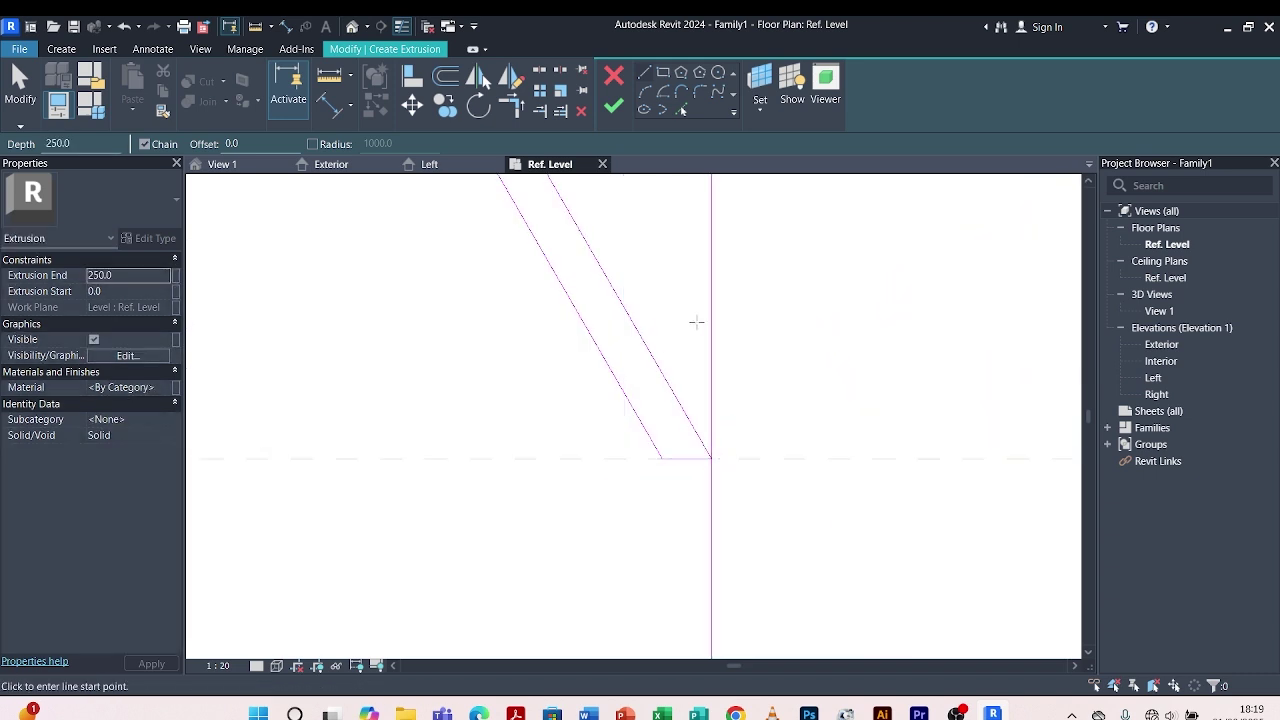
{"action": "key", "text": "Escape"}
Delete the two long vertical sketch lines at the right and left ends of the profile
{"action": "scroll", "coordinate": [723, 339], "scroll_direction": "down", "scroll_amount": 3}
{"action": "left_click", "coordinate": [710, 340]}
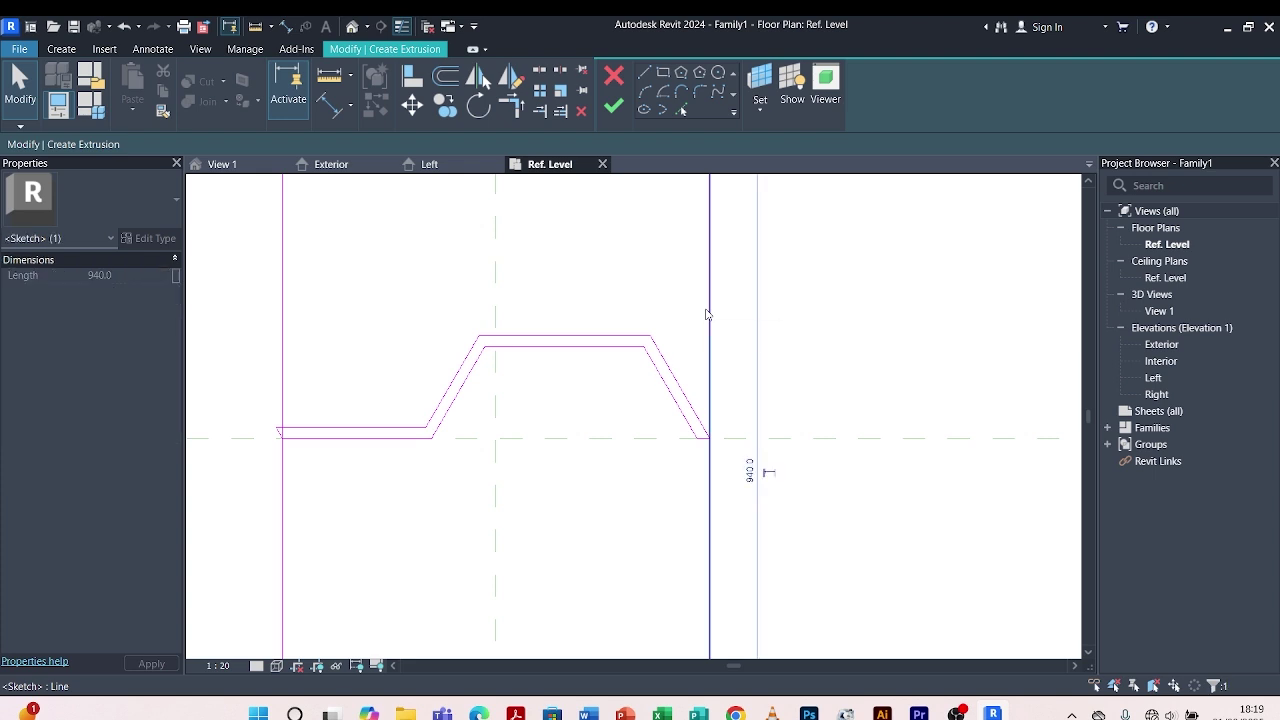
{"action": "key", "text": "Delete"}
{"action": "scroll", "coordinate": [695, 358], "scroll_direction": "down", "scroll_amount": 3}
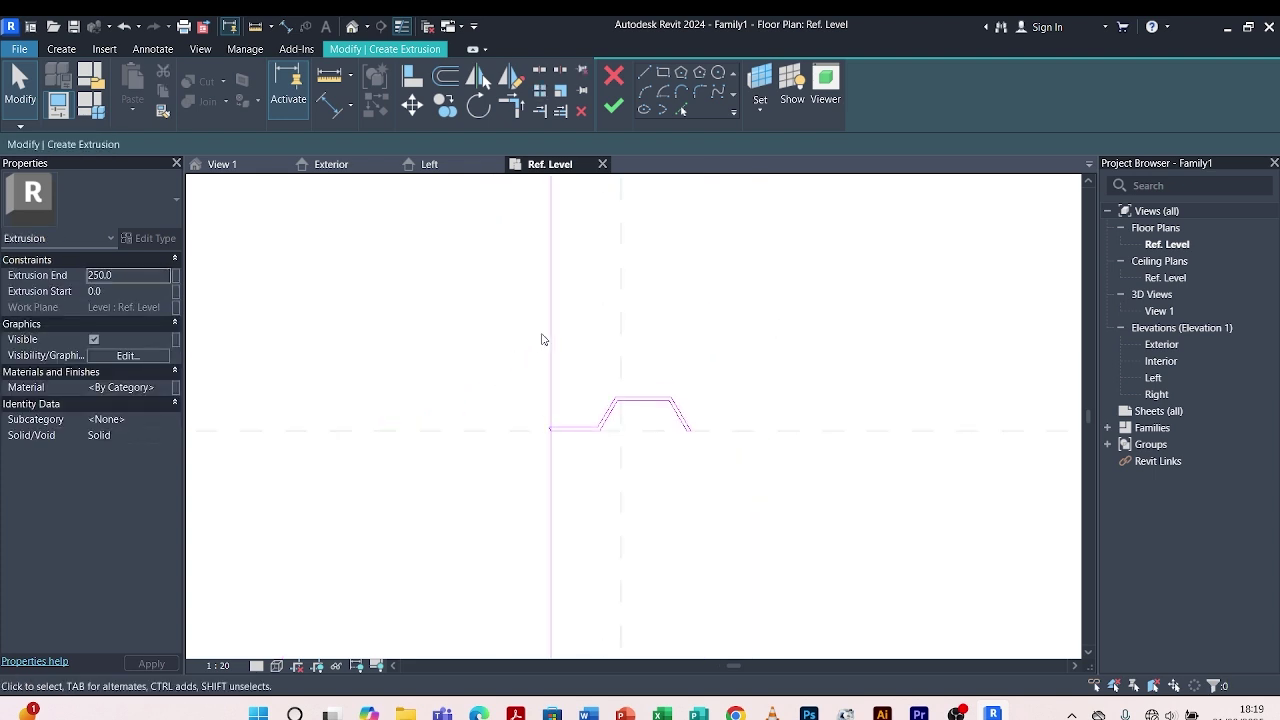
{"action": "left_click", "coordinate": [551, 460]}
{"action": "key", "text": "Delete"}
{"action": "scroll", "coordinate": [617, 440], "scroll_direction": "up", "scroll_amount": 4}
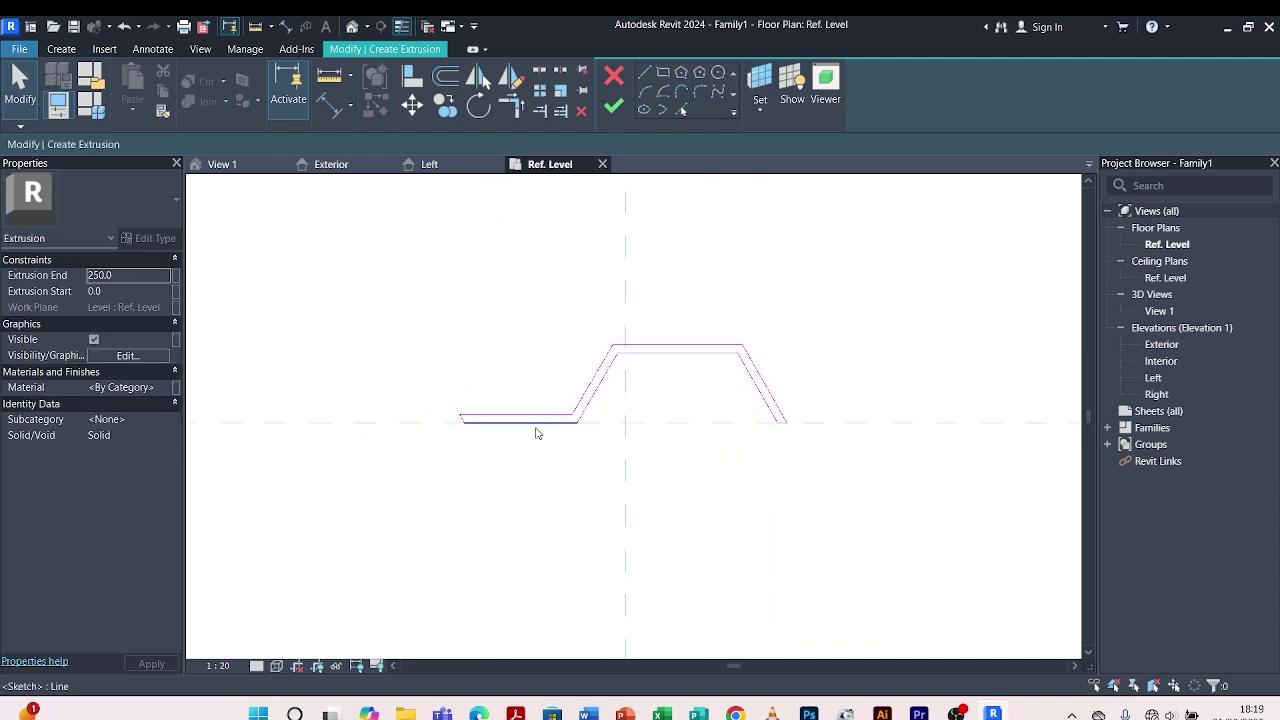
Create a new material for the extrusion and name it steel
{"action": "left_click", "coordinate": [170, 388]}
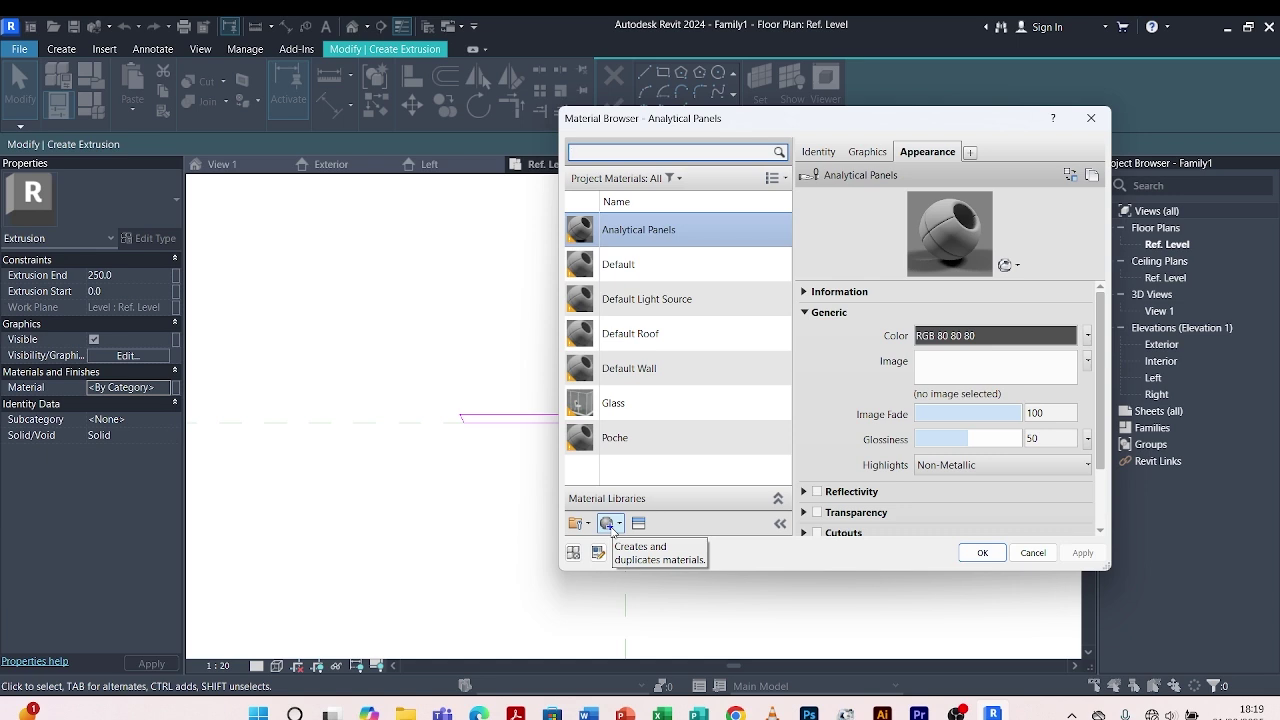
{"action": "left_click", "coordinate": [618, 524]}
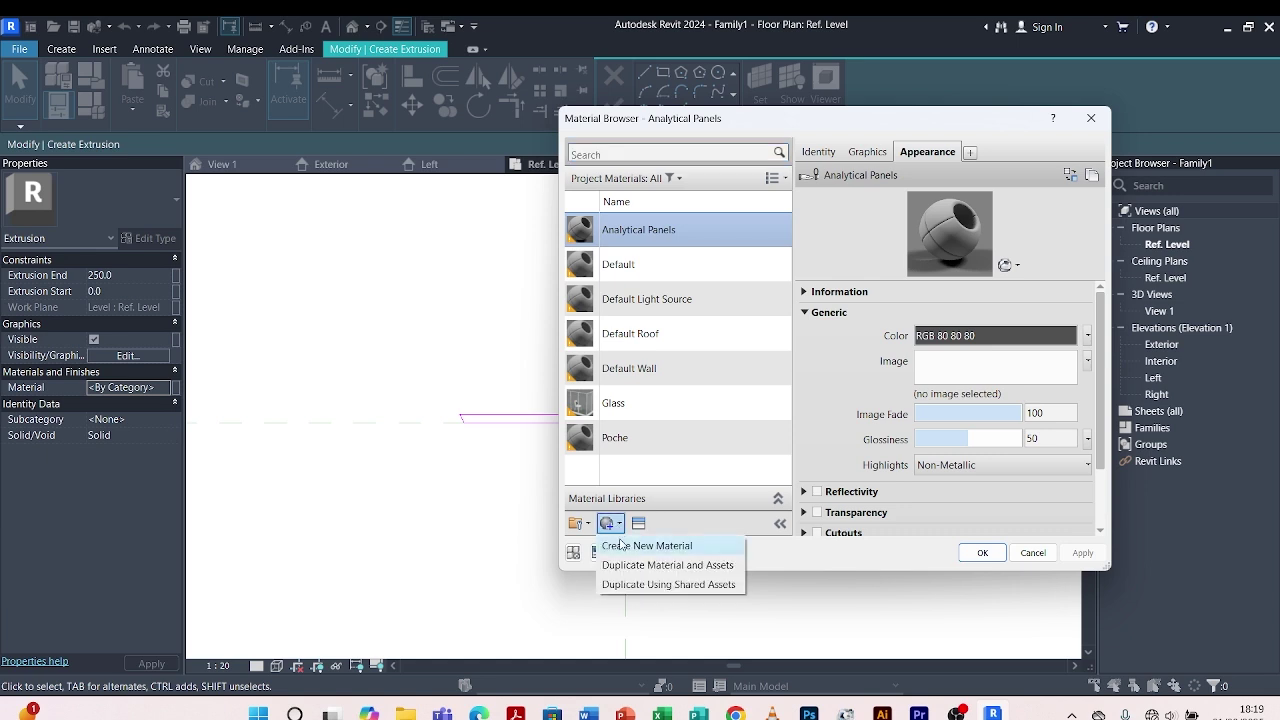
{"action": "left_click", "coordinate": [622, 541]}
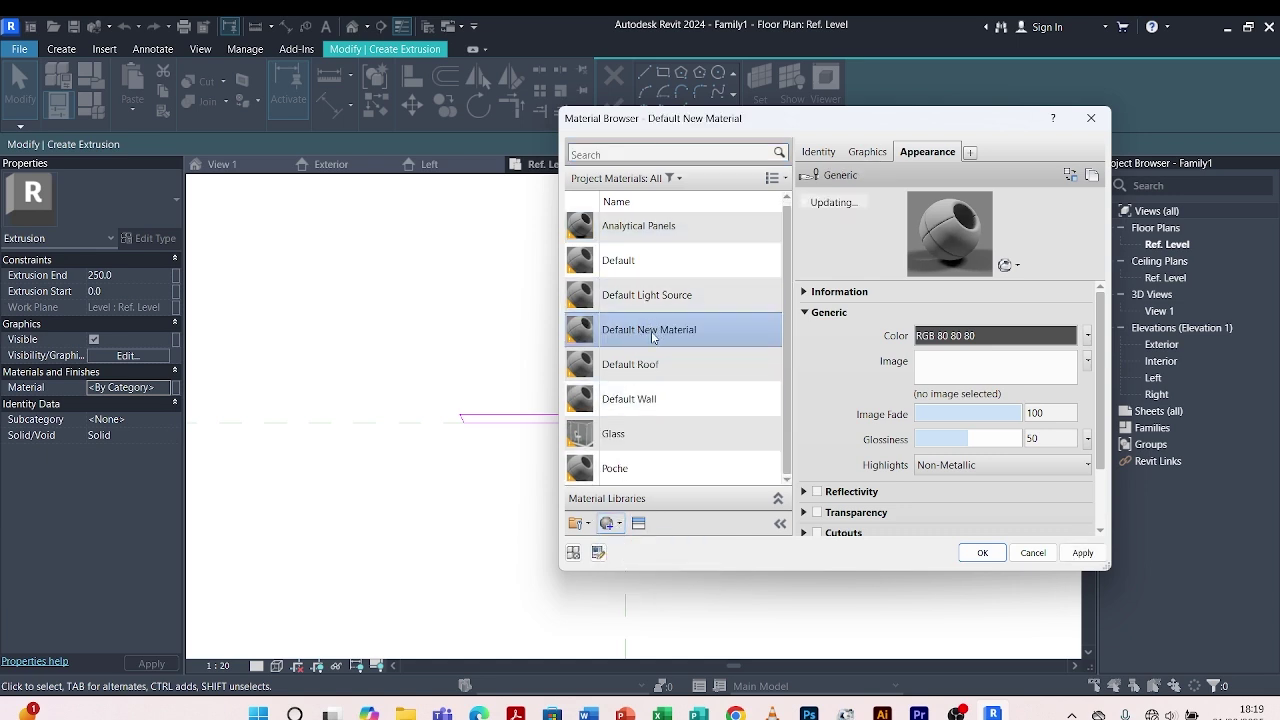
{"action": "right_click", "coordinate": [652, 336]}
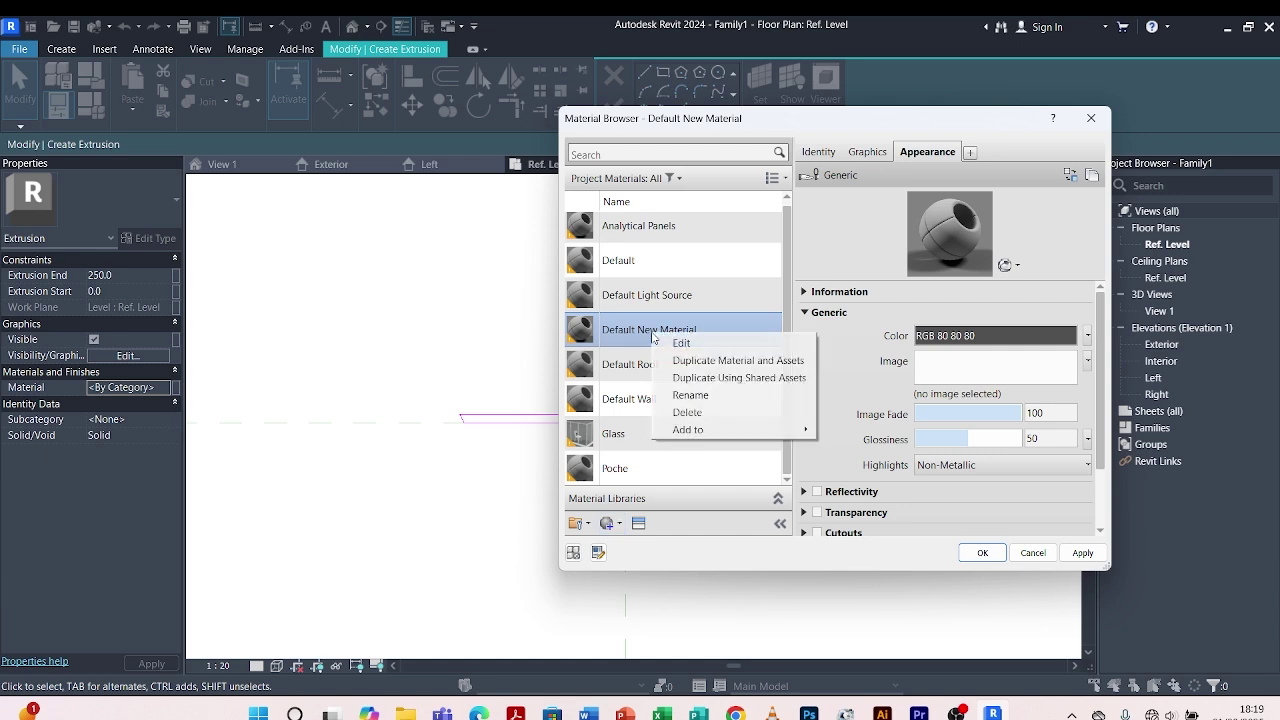
{"action": "left_click", "coordinate": [675, 396]}
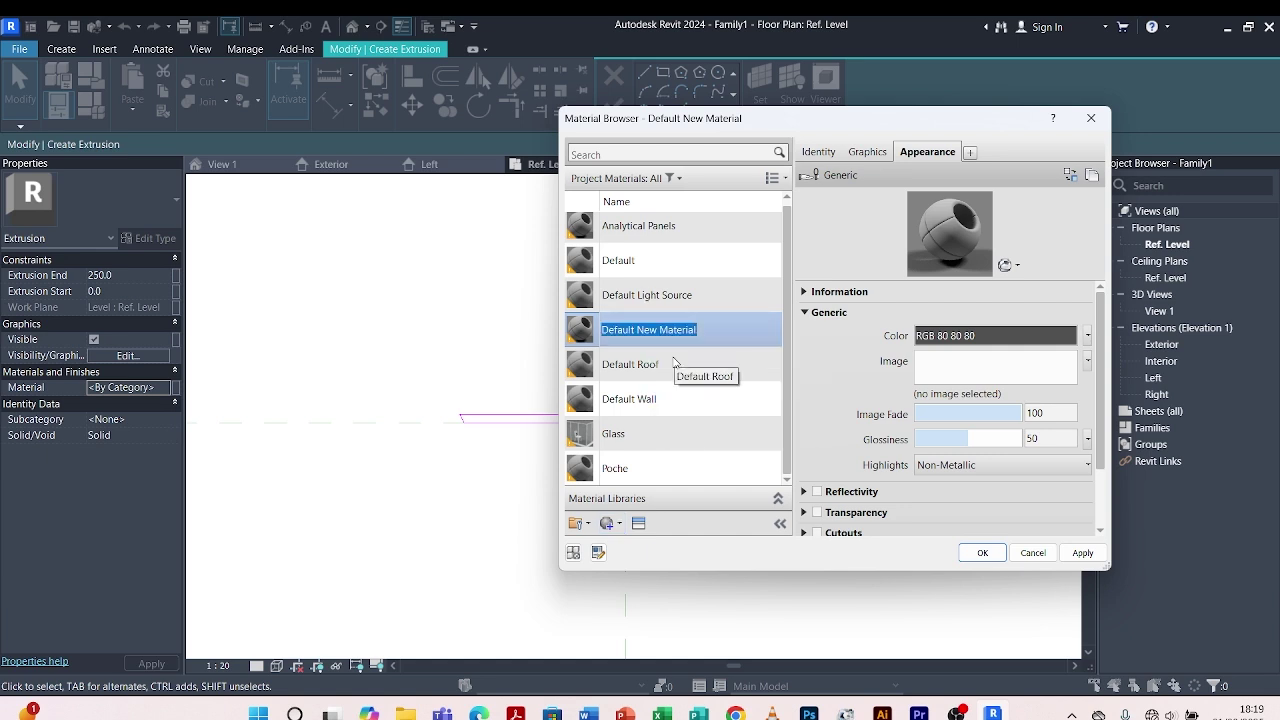
{"action": "type", "text": "steel"}
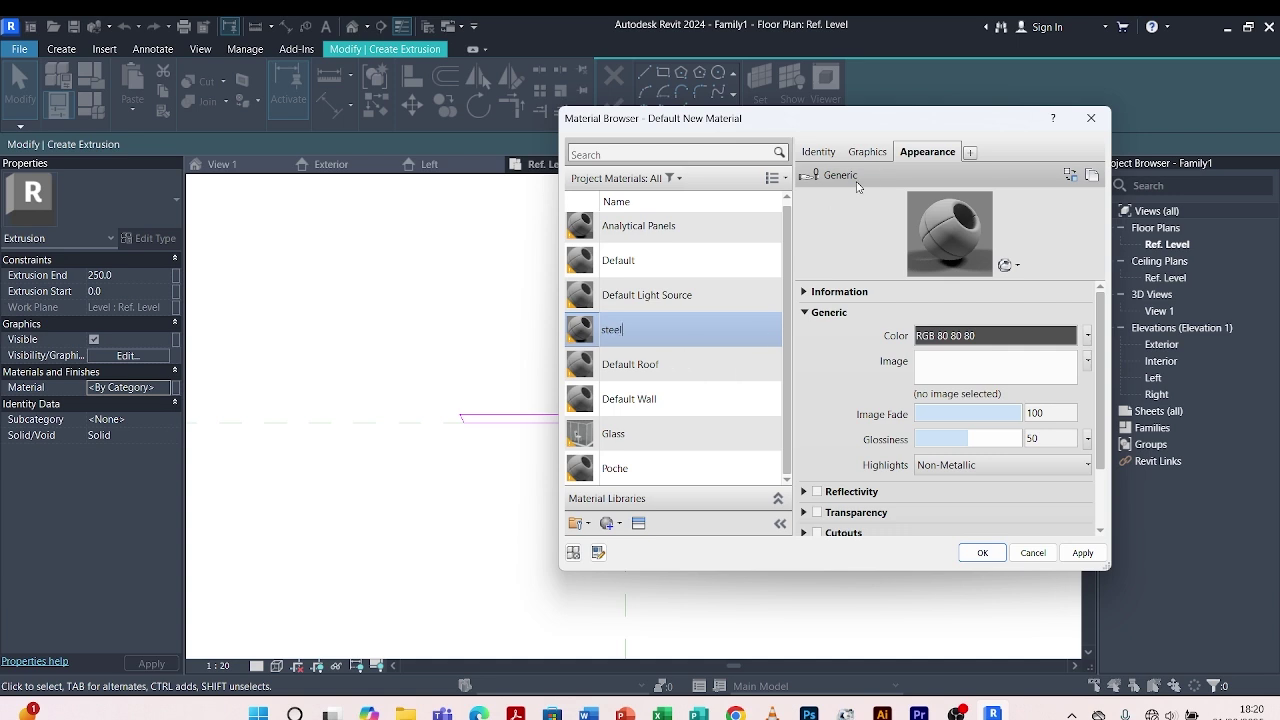
Replace the steel material's appearance with Stainless - Polished from the Metal: Steel appearance library and assign the material to the extrusion
{"action": "left_click", "coordinate": [1070, 175]}
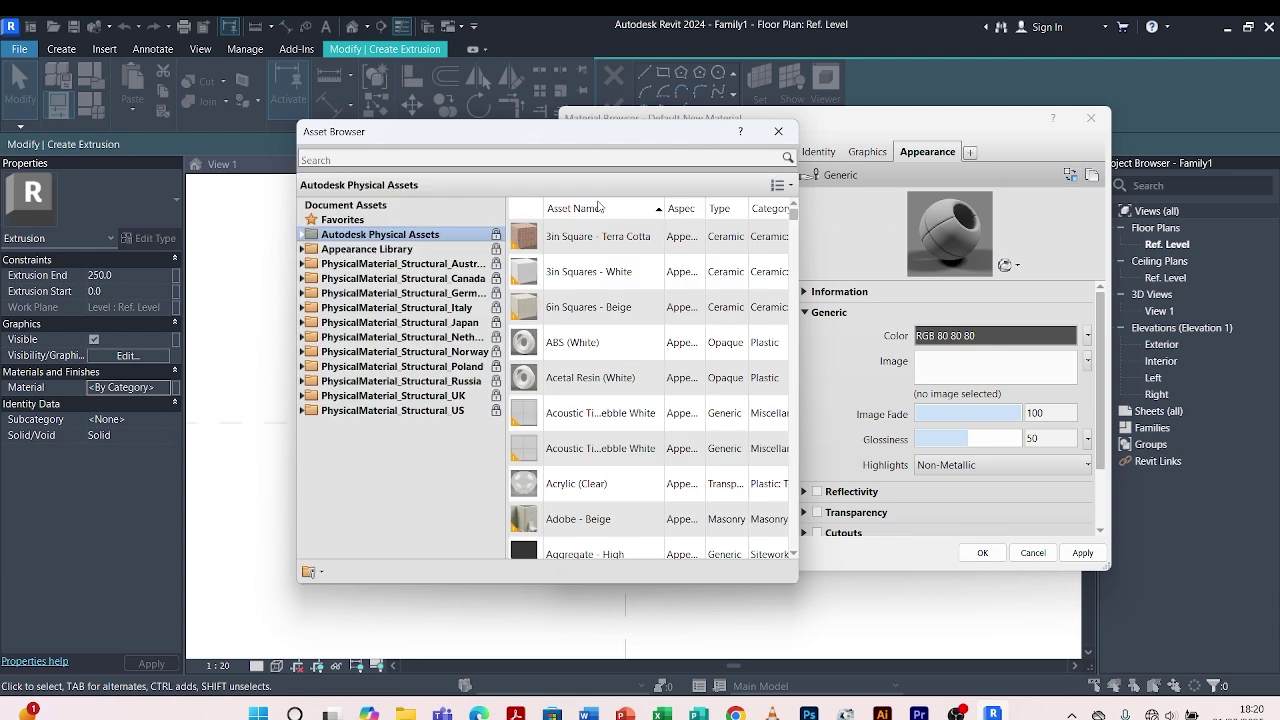
{"action": "left_click", "coordinate": [302, 250]}
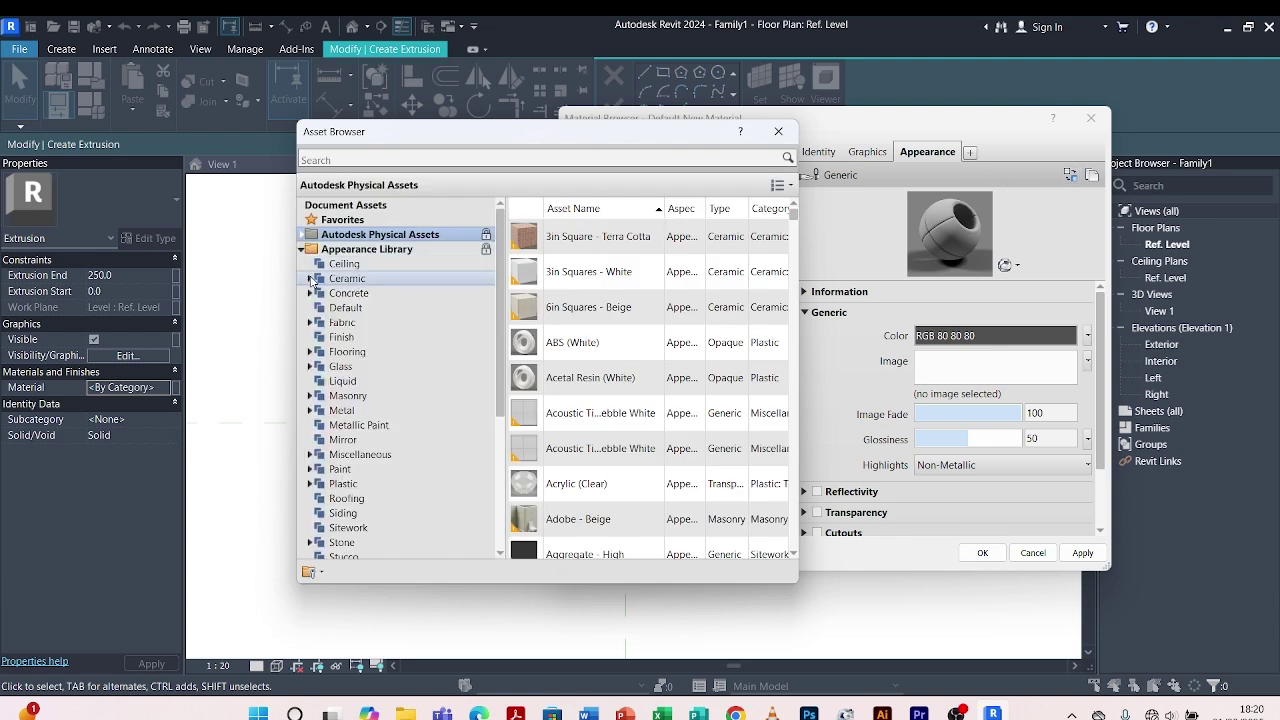
{"action": "left_click", "coordinate": [310, 411]}
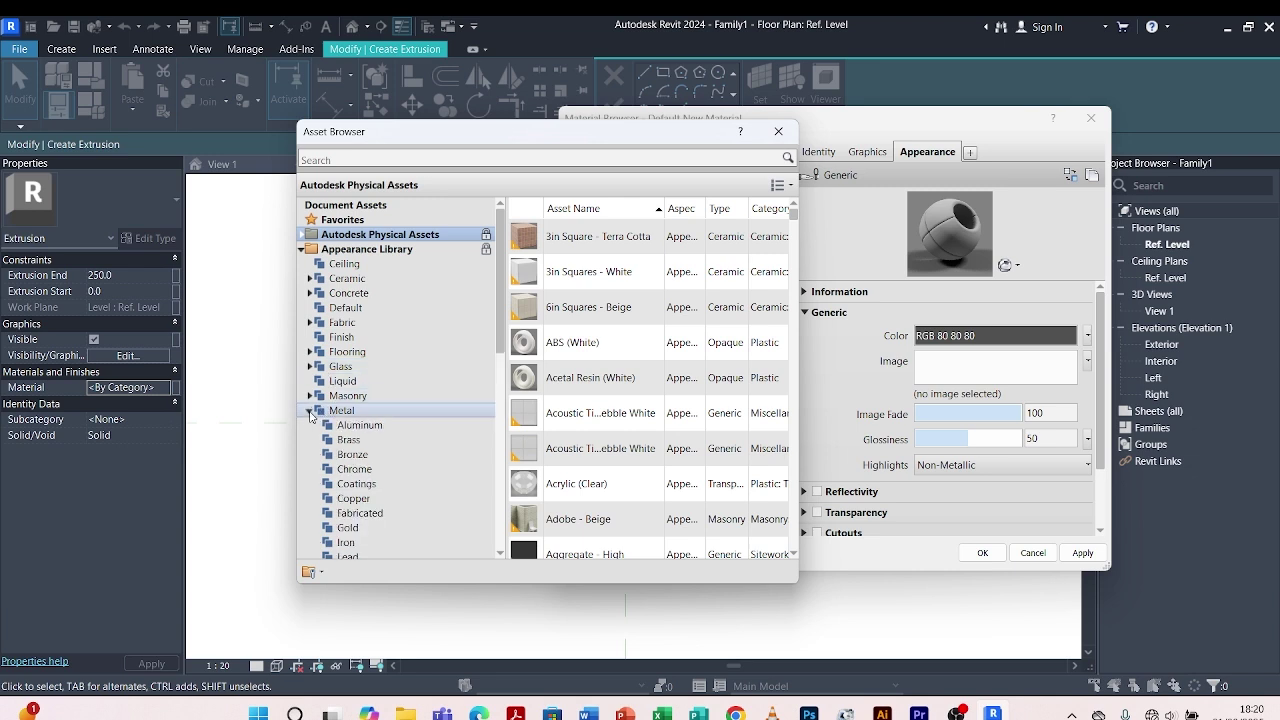
{"action": "scroll", "coordinate": [350, 485], "scroll_direction": "down", "scroll_amount": 3}
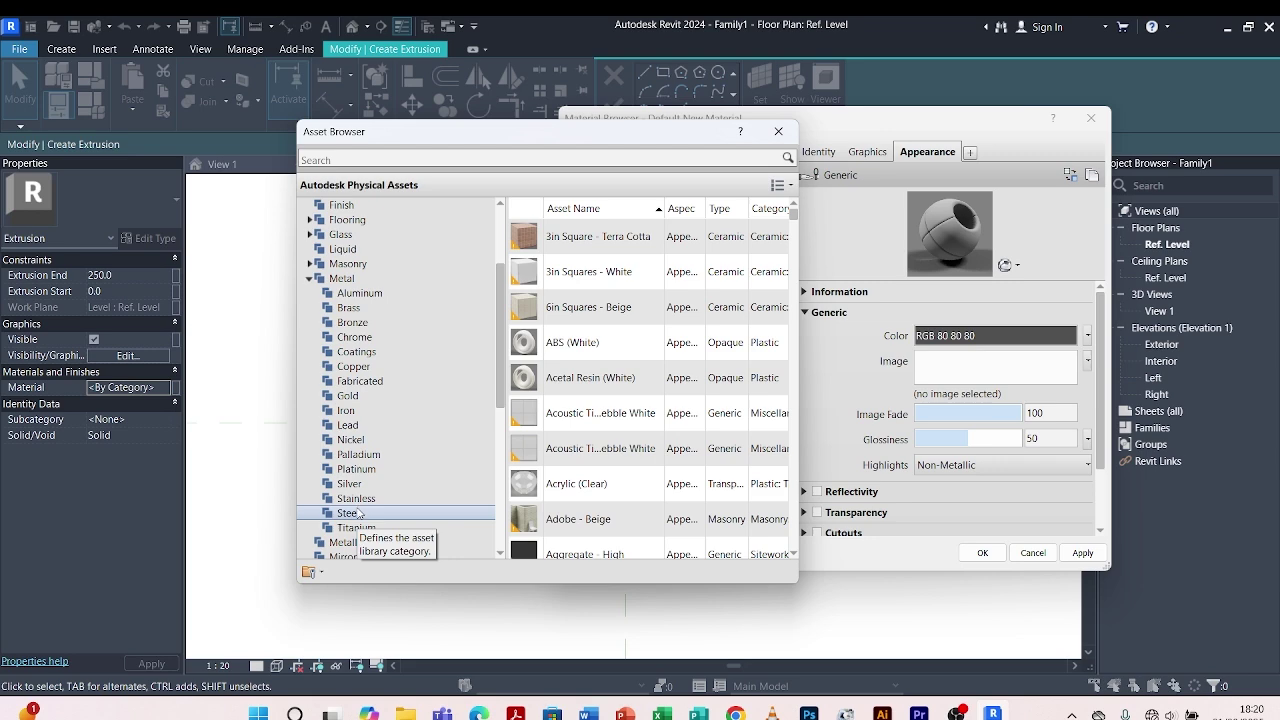
{"action": "left_click", "coordinate": [350, 513]}
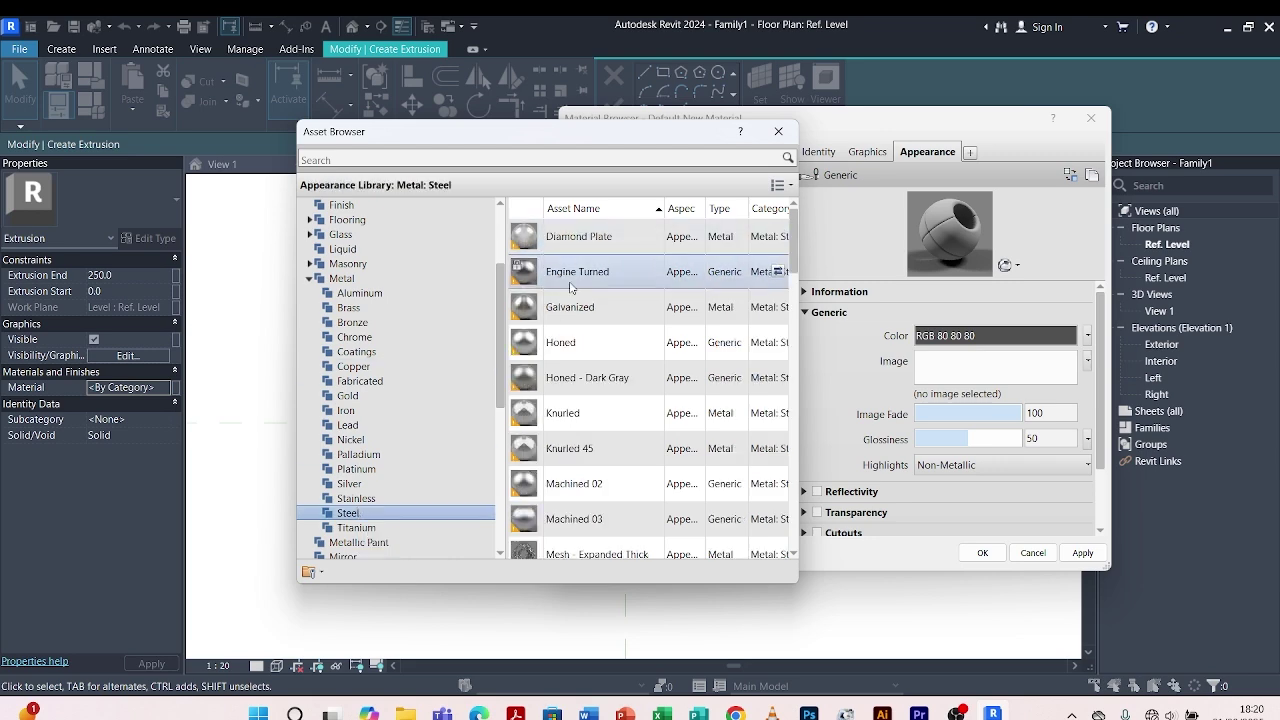
{"action": "scroll", "coordinate": [570, 287], "scroll_direction": "down", "scroll_amount": 1}
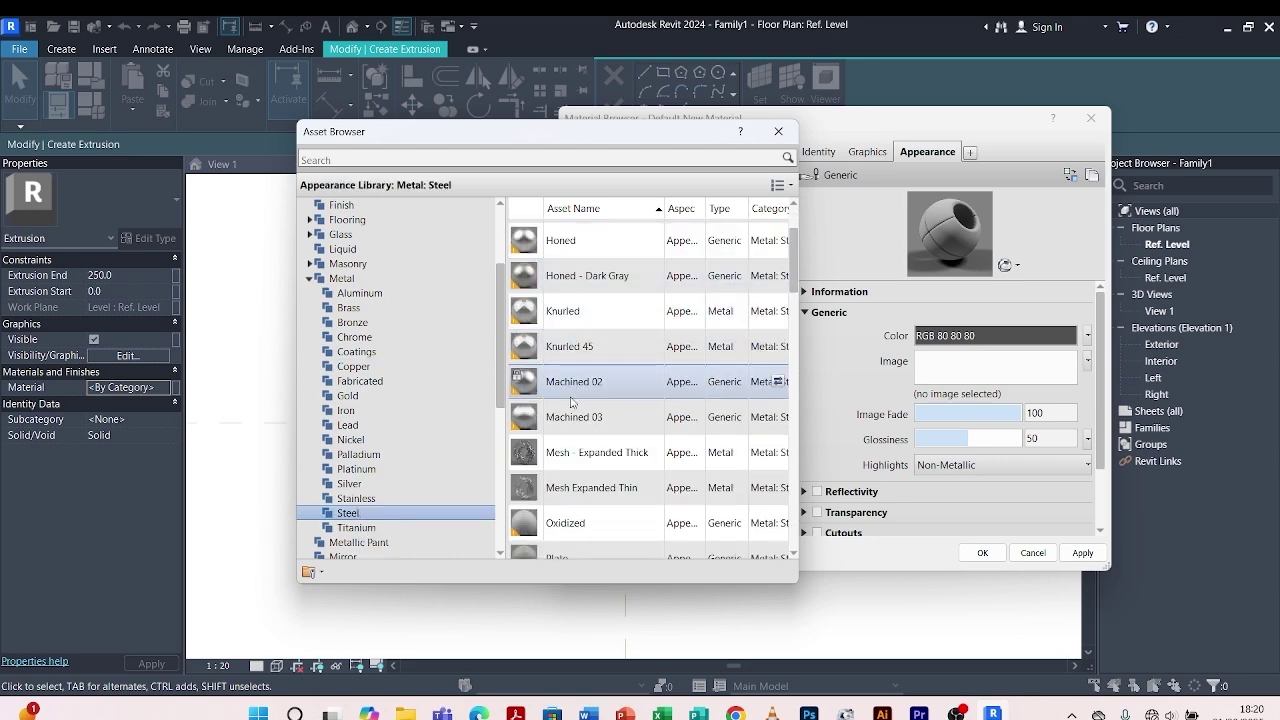
{"action": "scroll", "coordinate": [573, 417], "scroll_direction": "down", "scroll_amount": 4}
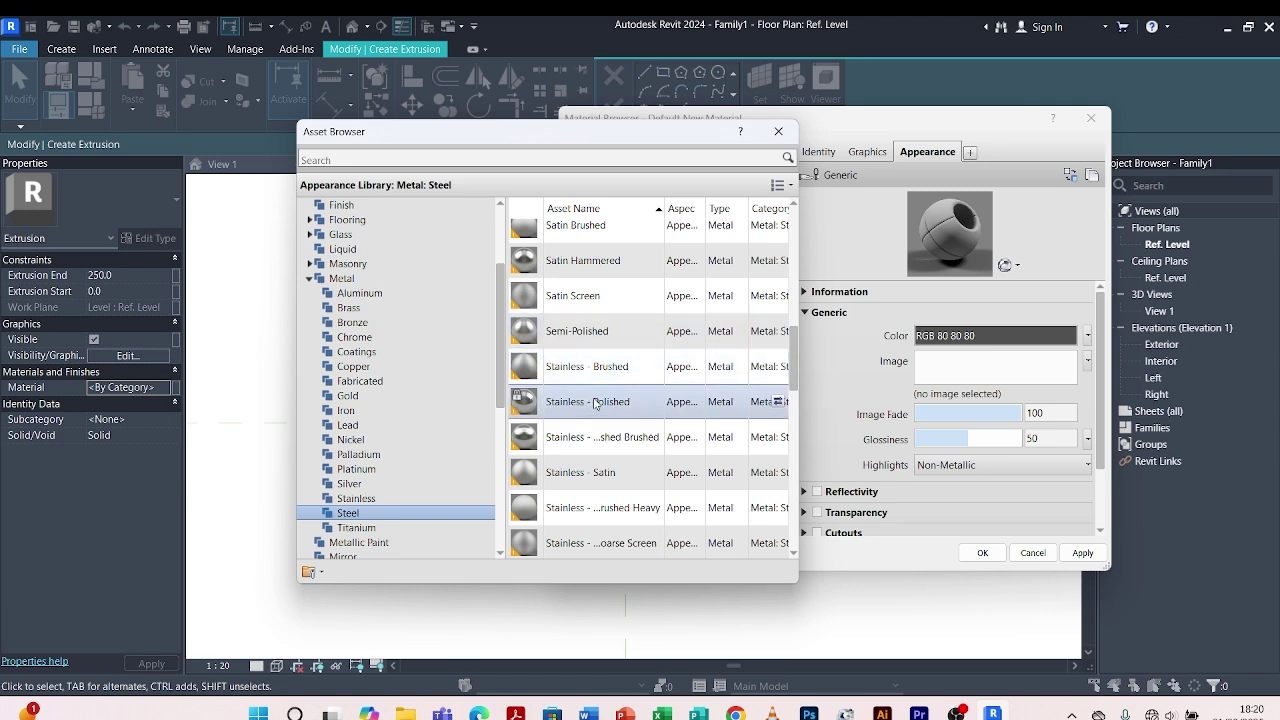
{"action": "left_click", "coordinate": [779, 403]}
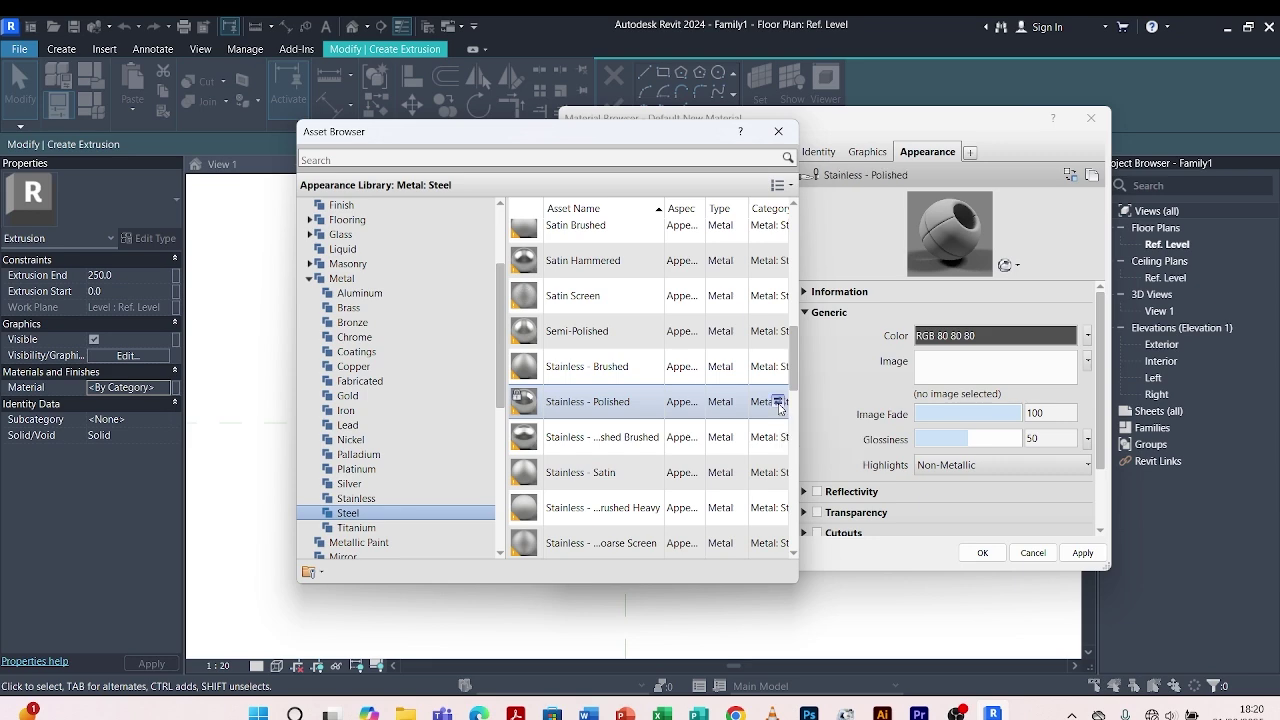
{"action": "left_click", "coordinate": [779, 132]}
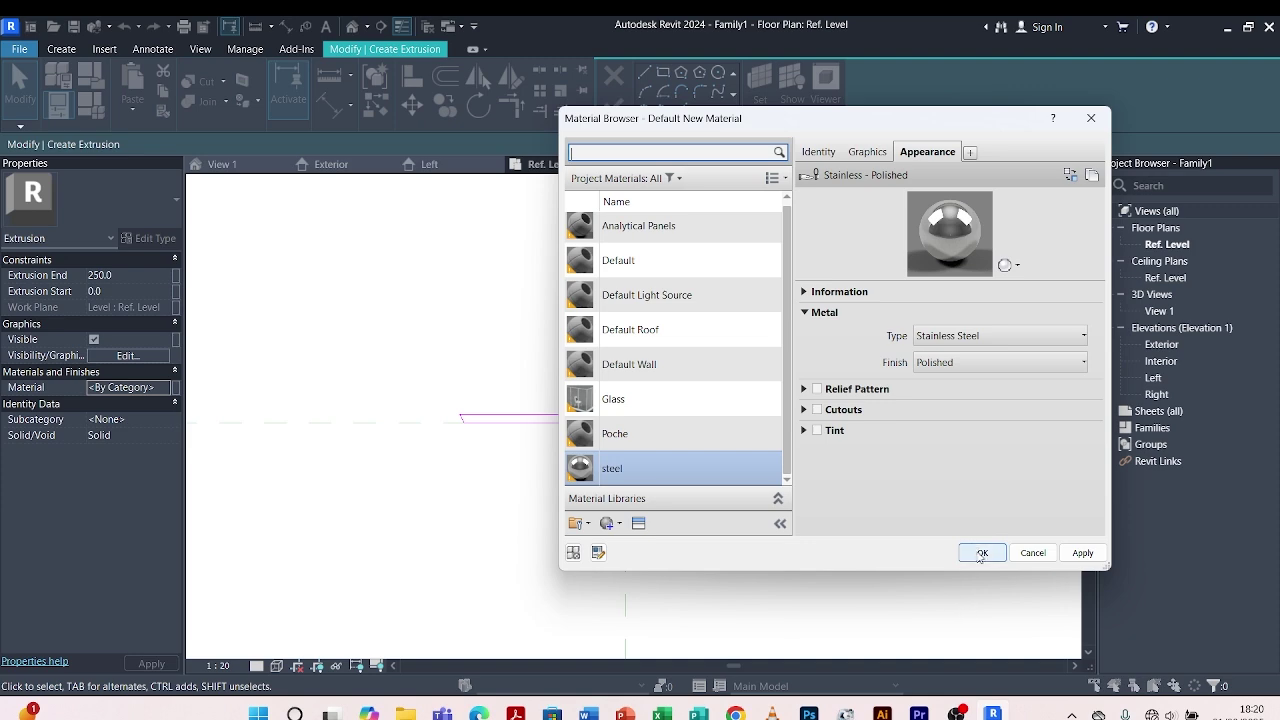
{"action": "left_click", "coordinate": [1082, 552]}
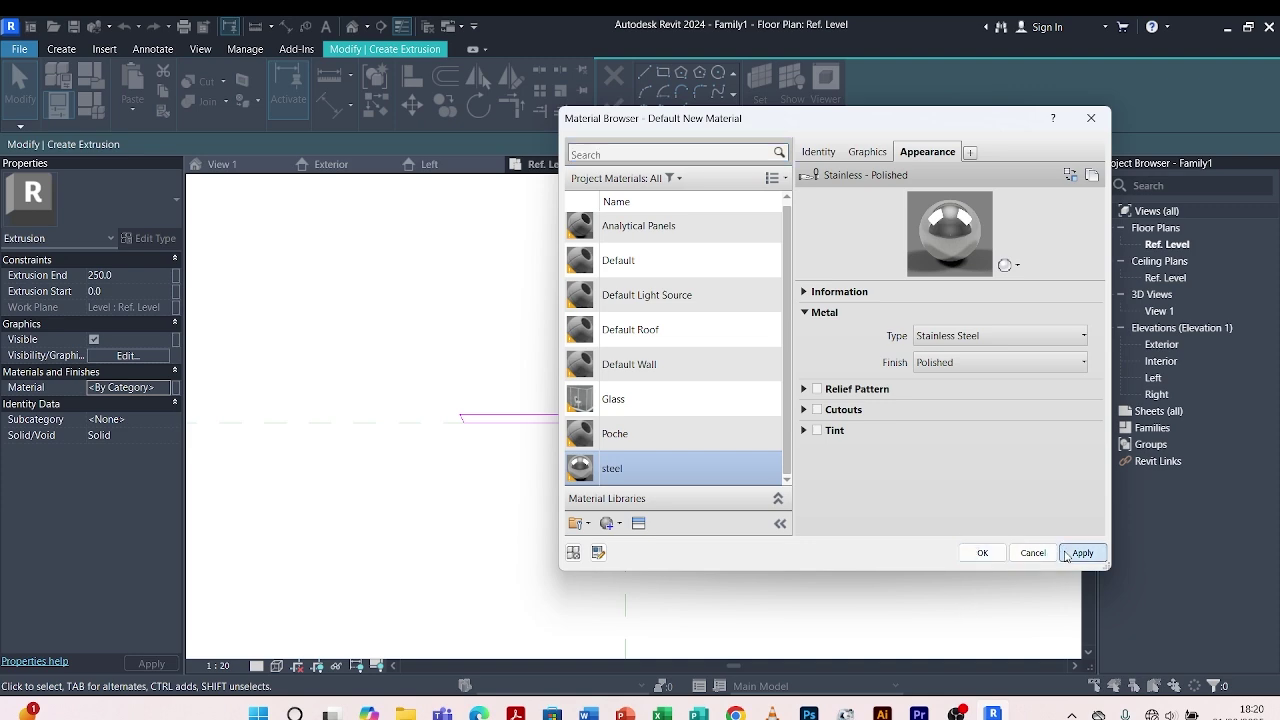
{"action": "left_click", "coordinate": [983, 553]}
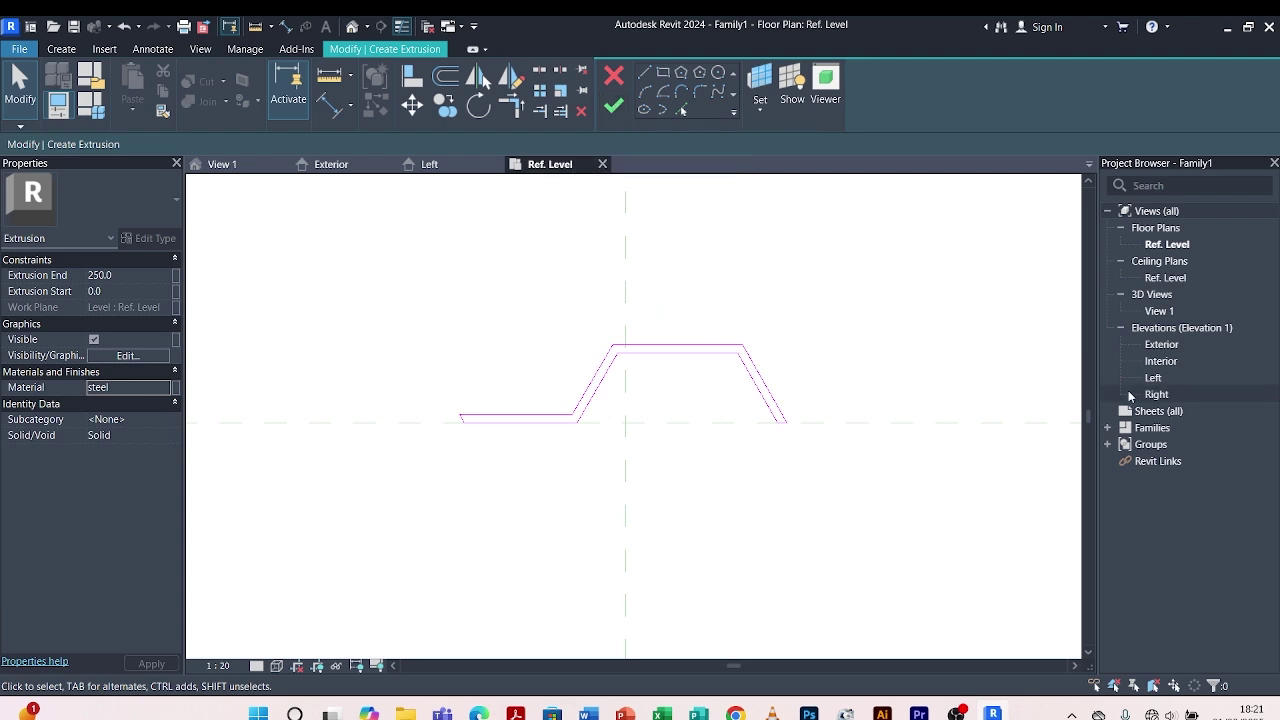
Switch to the Left elevation and finish the extrusion sketch
{"action": "left_click", "coordinate": [425, 164]}
{"action": "scroll", "coordinate": [643, 410], "scroll_direction": "down", "scroll_amount": 2}
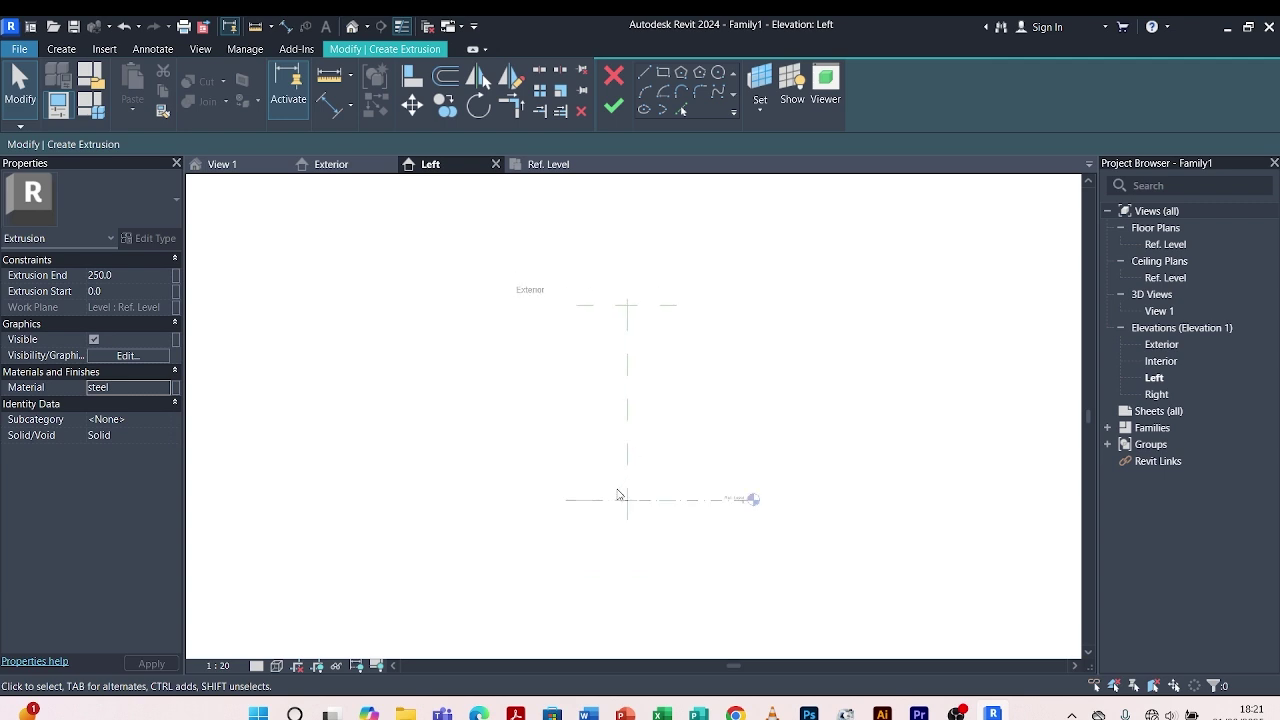
{"action": "left_click", "coordinate": [613, 106]}
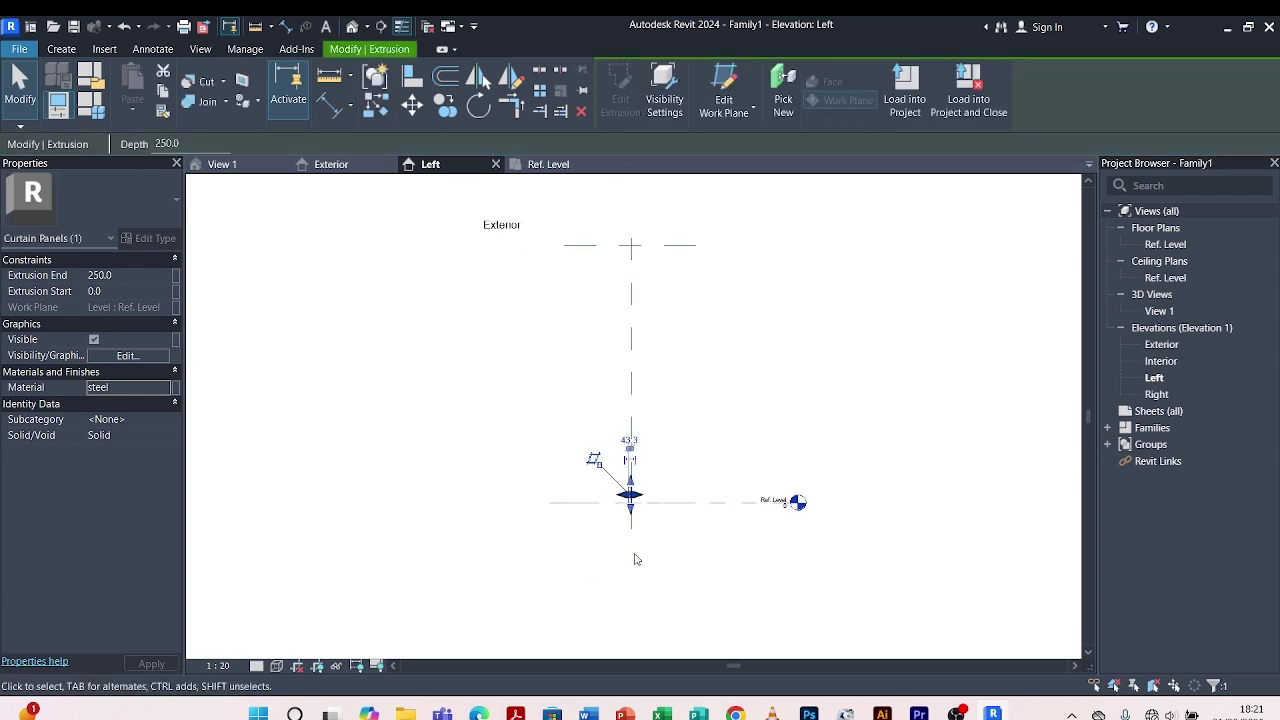
Stretch the extrusion's top end up to the upper reference plane, giving an extrusion end of 4000
{"action": "scroll", "coordinate": [642, 521], "scroll_direction": "up", "scroll_amount": 2}
{"action": "scroll", "coordinate": [617, 440], "scroll_direction": "up", "scroll_amount": 5}
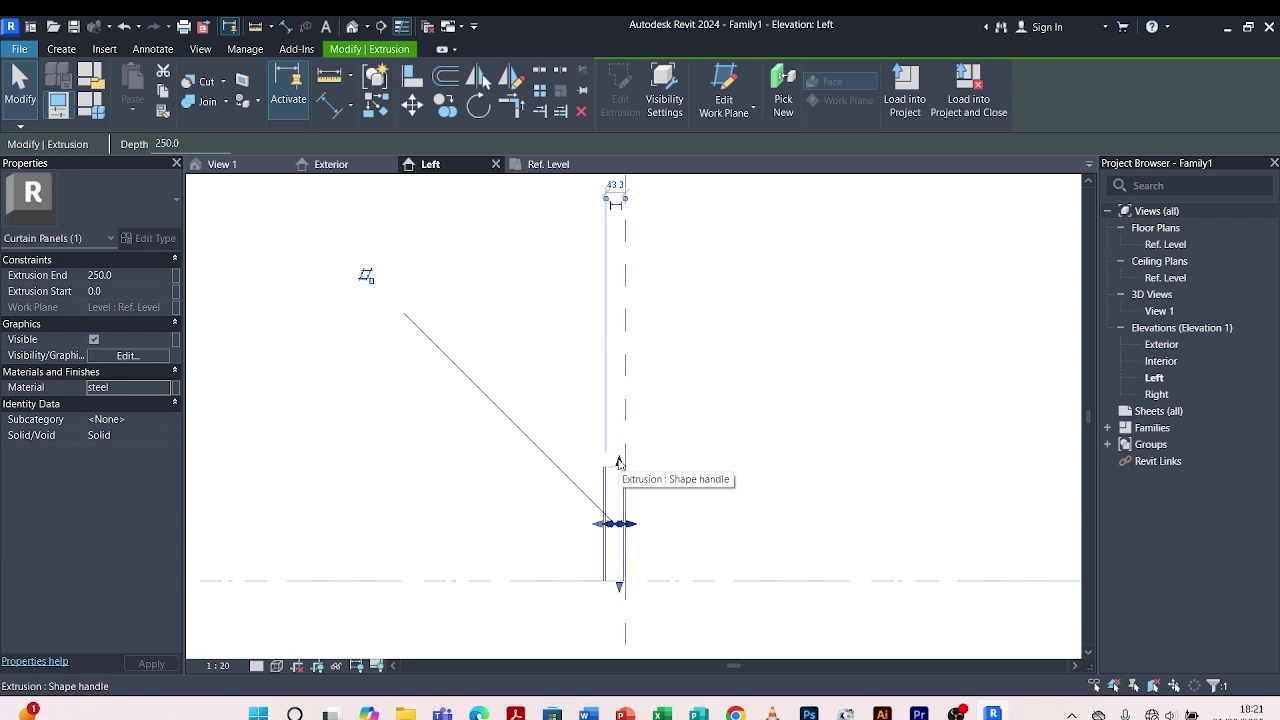
{"action": "left_click_drag", "start_coordinate": [618, 462], "coordinate": [618, 268]}
{"action": "scroll", "coordinate": [625, 400], "scroll_direction": "down", "scroll_amount": 3}
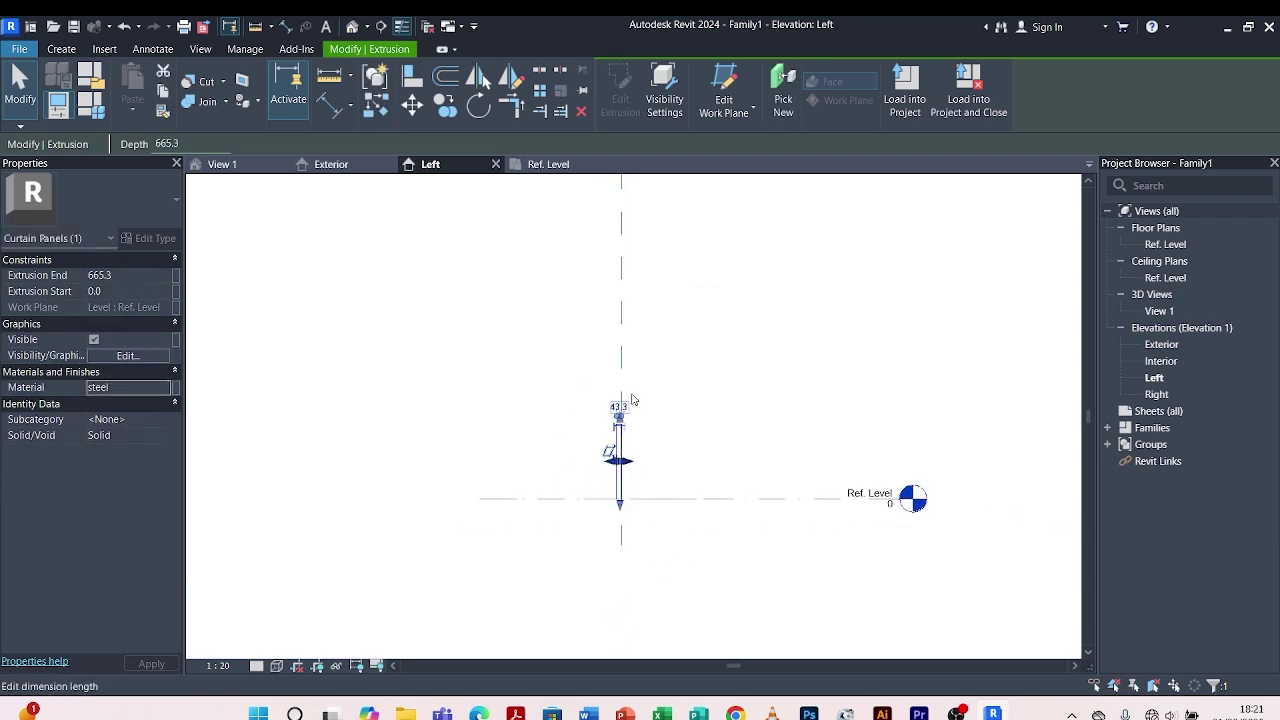
{"action": "scroll", "coordinate": [626, 474], "scroll_direction": "up", "scroll_amount": 2}
{"action": "scroll", "coordinate": [626, 470], "scroll_direction": "up", "scroll_amount": 3}
{"action": "left_click_drag", "start_coordinate": [578, 366], "coordinate": [583, 266]}
{"action": "scroll", "coordinate": [594, 289], "scroll_direction": "down", "scroll_amount": 5}
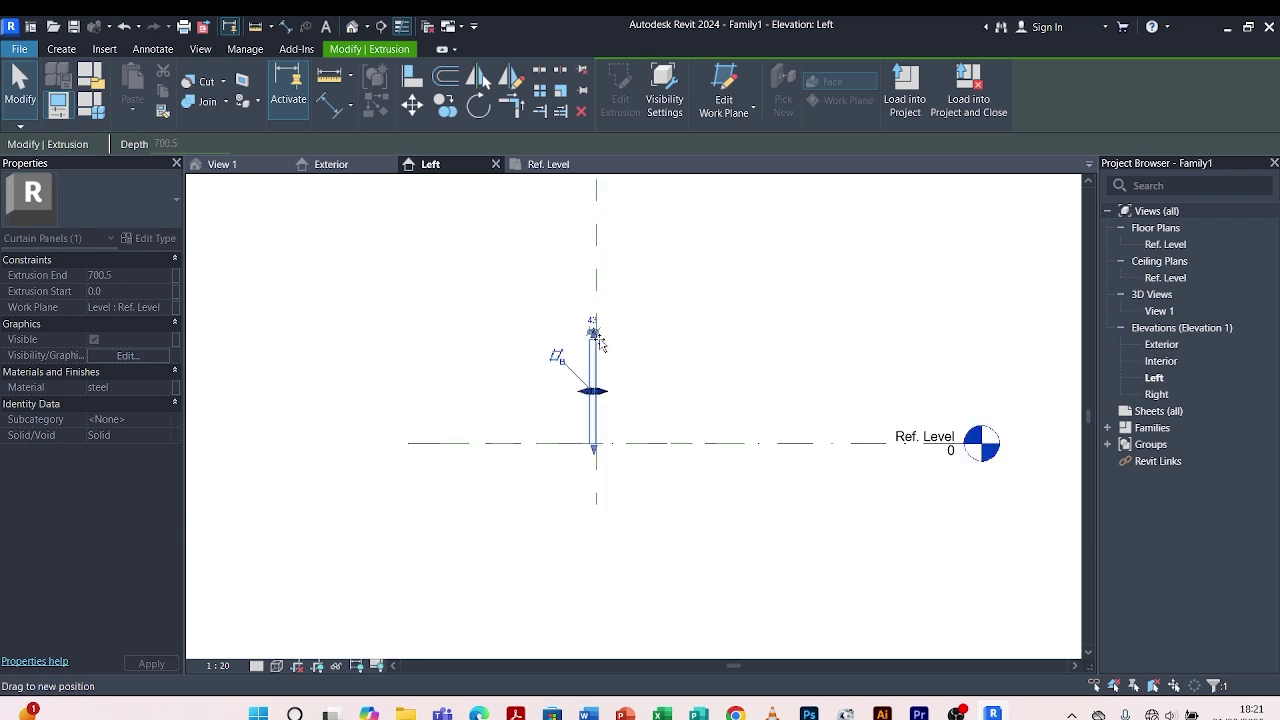
{"action": "scroll", "coordinate": [597, 340], "scroll_direction": "down", "scroll_amount": 5}
{"action": "left_click_drag", "start_coordinate": [597, 340], "coordinate": [596, 224]}
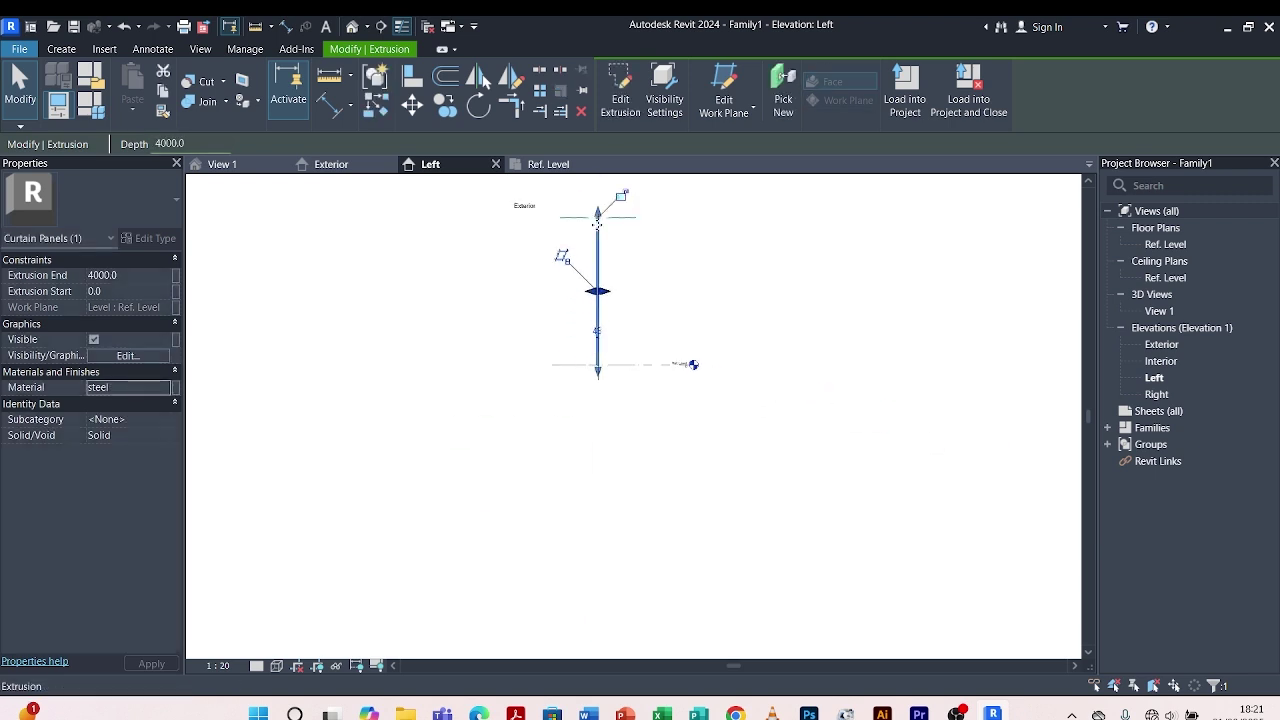
Lock the extrusion's top end to the upper reference plane and its bottom end to the Ref. Level
{"action": "scroll", "coordinate": [605, 205], "scroll_direction": "up", "scroll_amount": 5}
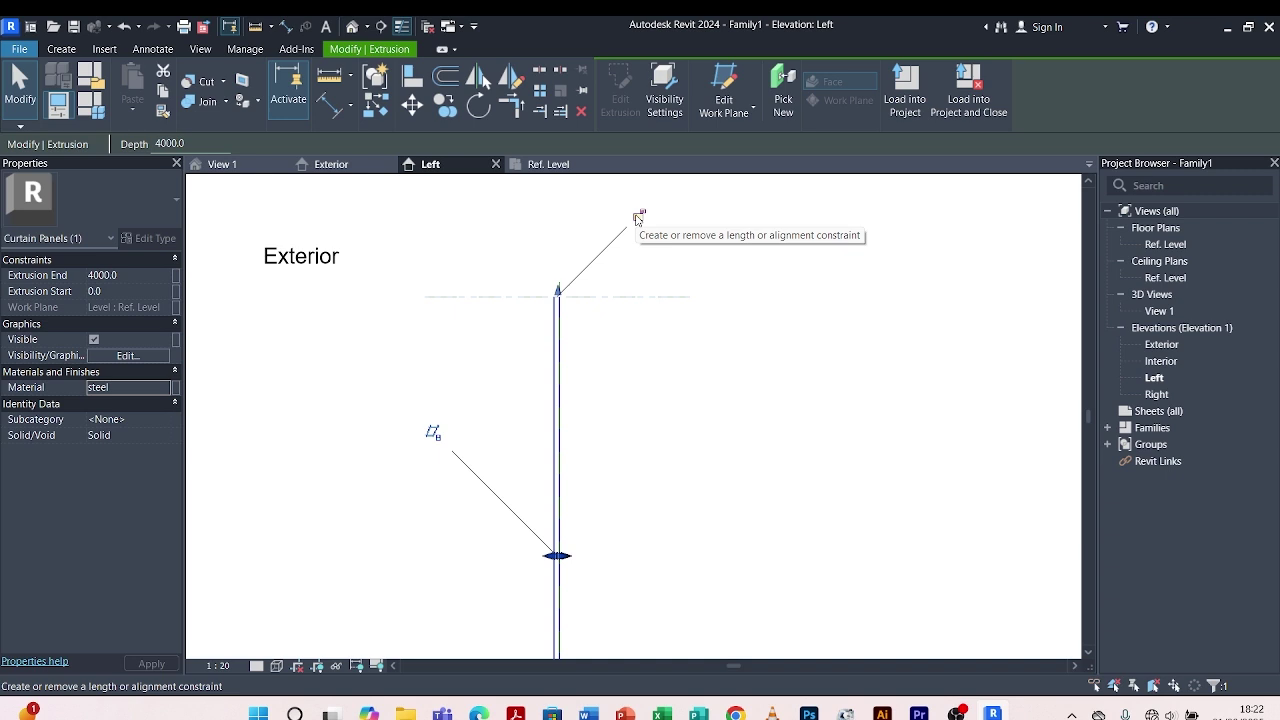
{"action": "left_click", "coordinate": [638, 217]}
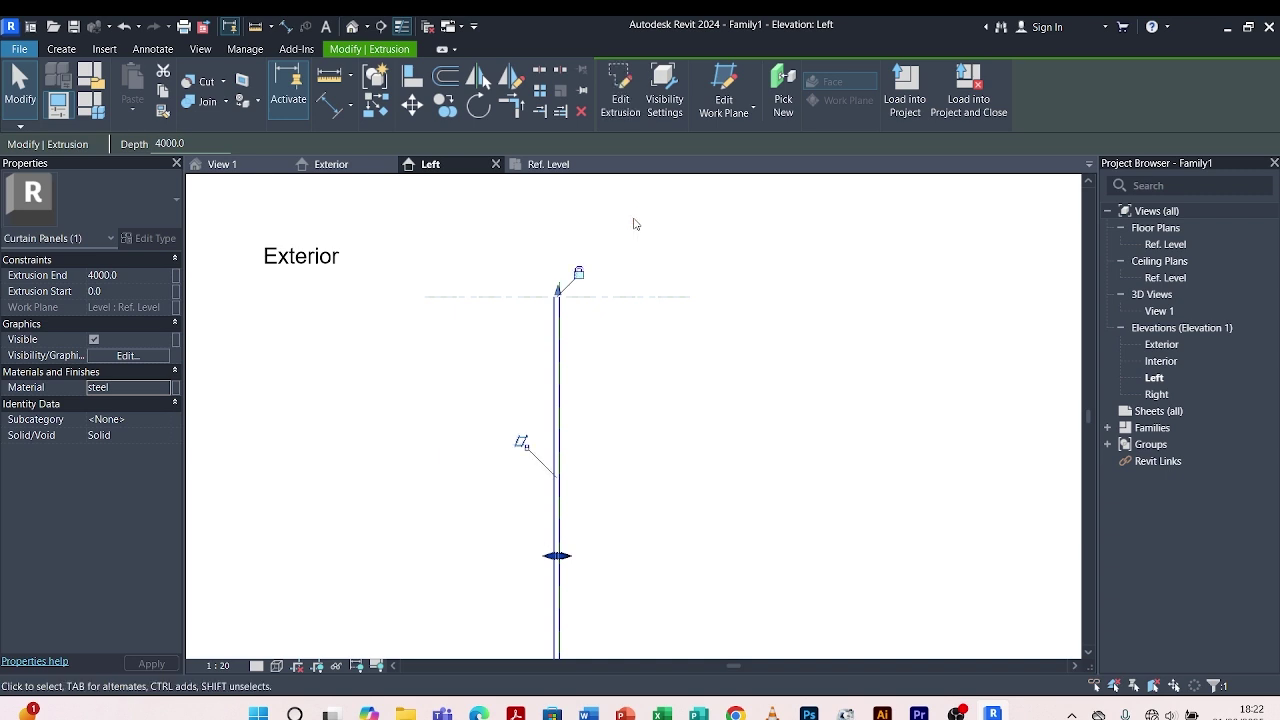
{"action": "scroll", "coordinate": [634, 224], "scroll_direction": "down", "scroll_amount": 3}
{"action": "scroll", "coordinate": [611, 394], "scroll_direction": "up", "scroll_amount": 4}
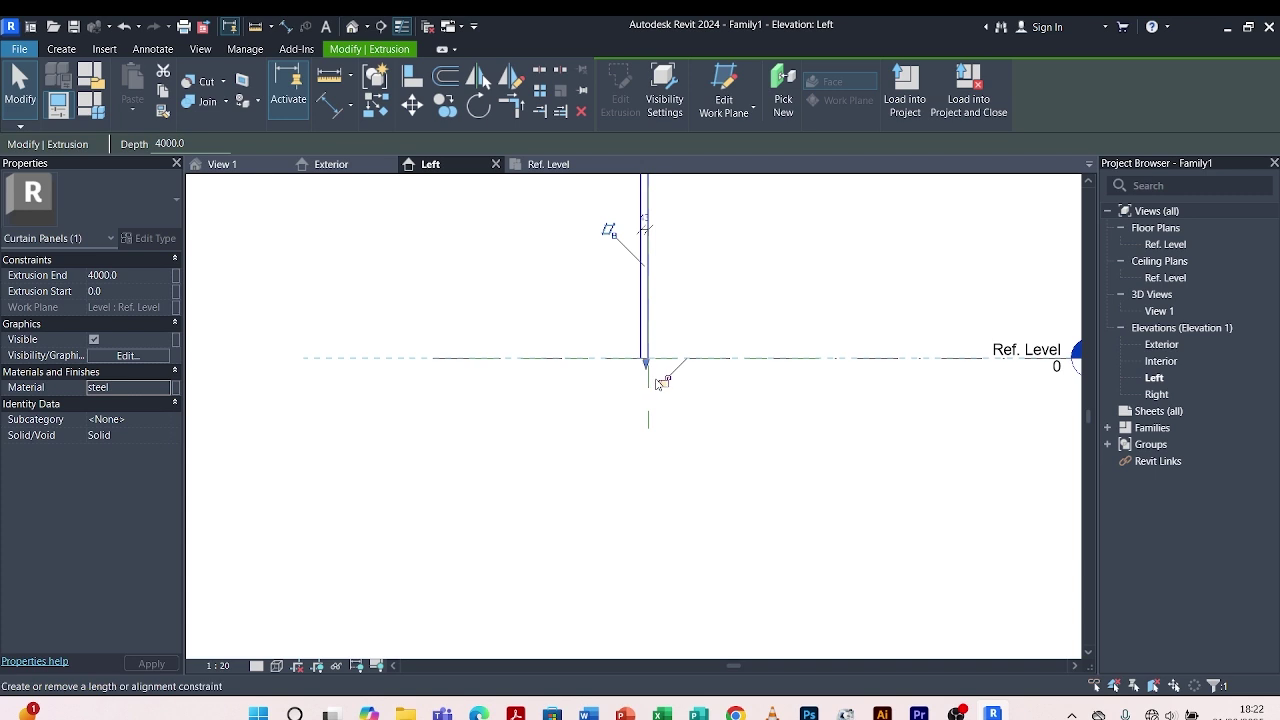
{"action": "scroll", "coordinate": [574, 408], "scroll_direction": "down", "scroll_amount": 4}
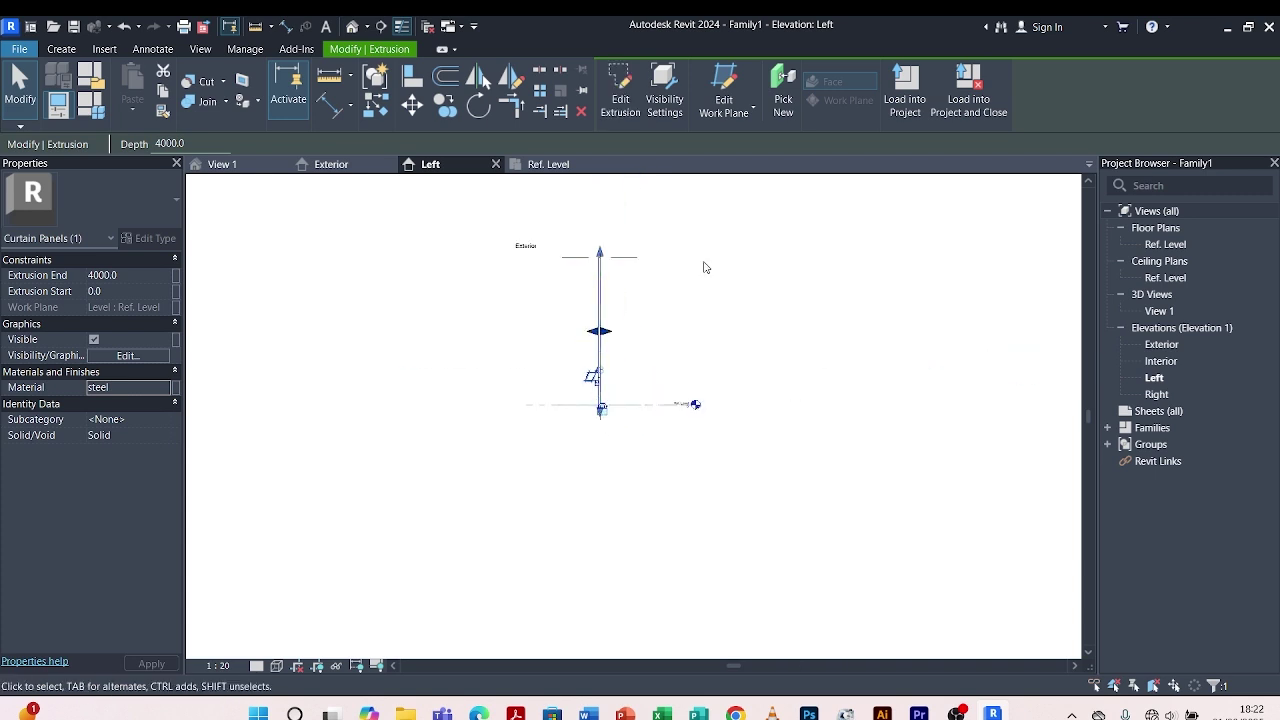
Create a new project from the DefaultMetric template
{"action": "key", "text": "Escape"}
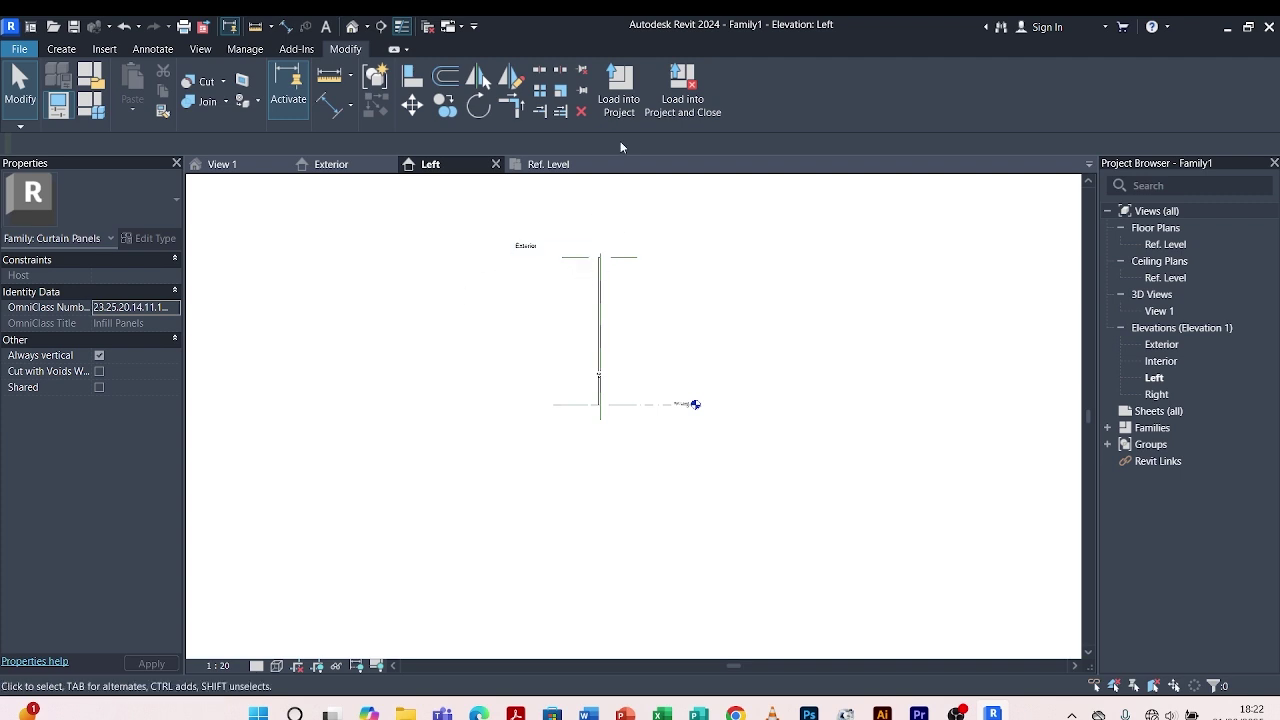
{"action": "left_click", "coordinate": [22, 49]}
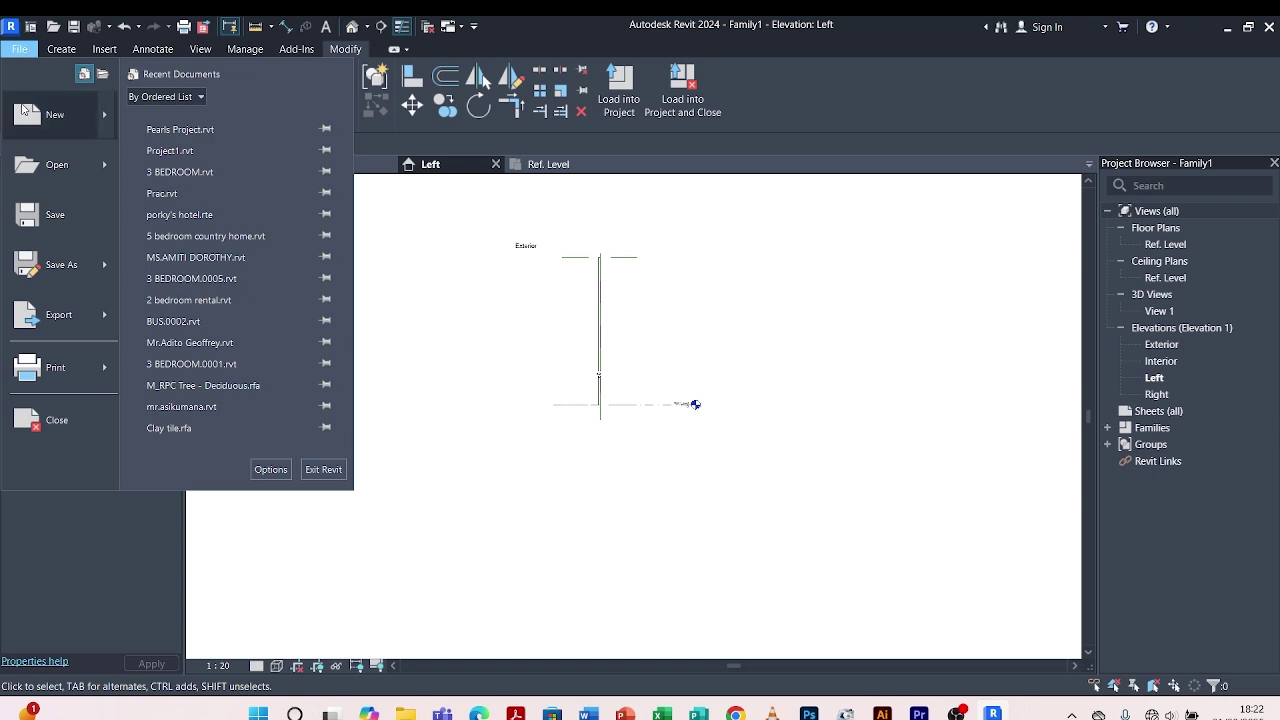
{"action": "mouse_move", "coordinate": [22, 109]}
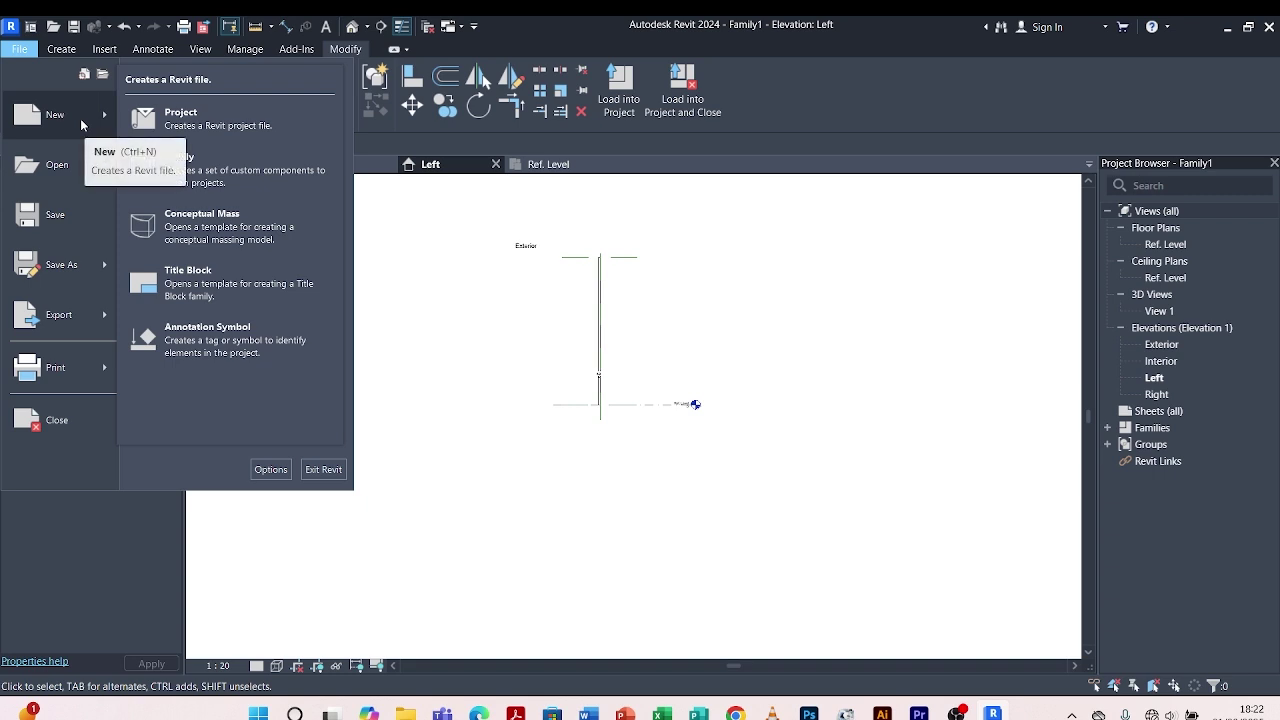
{"action": "mouse_move", "coordinate": [103, 175]}
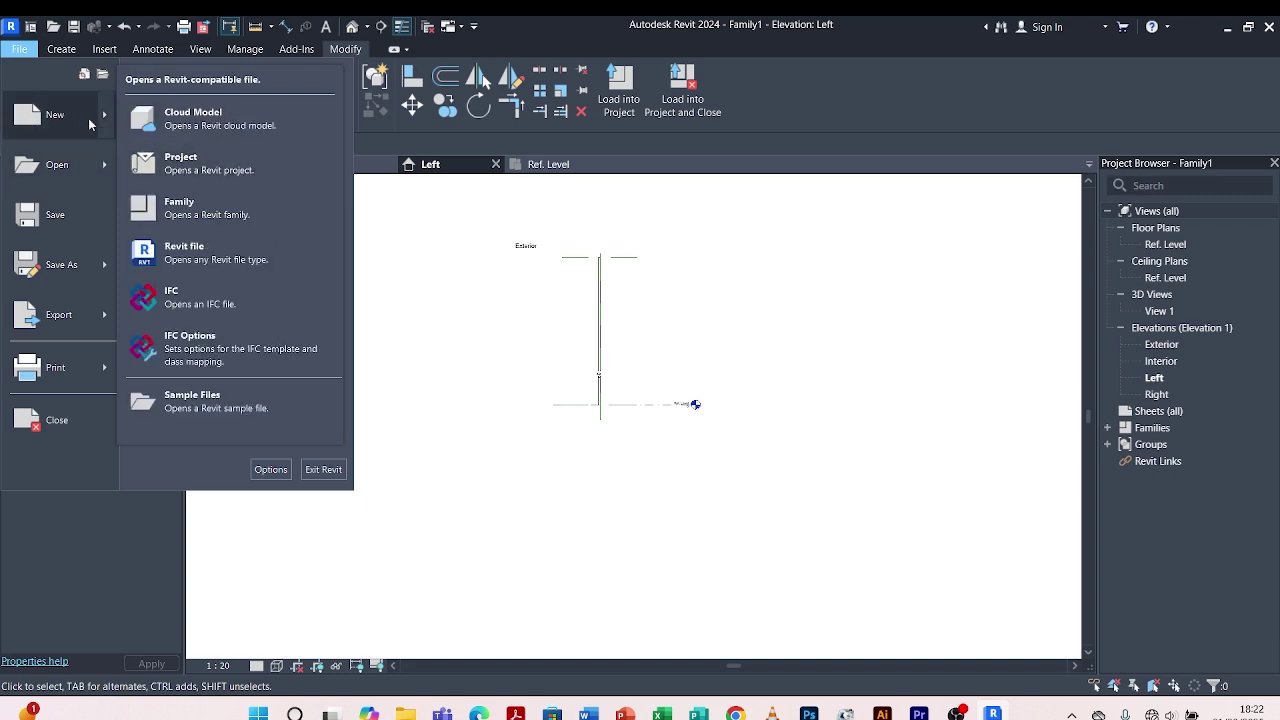
{"action": "mouse_move", "coordinate": [98, 120]}
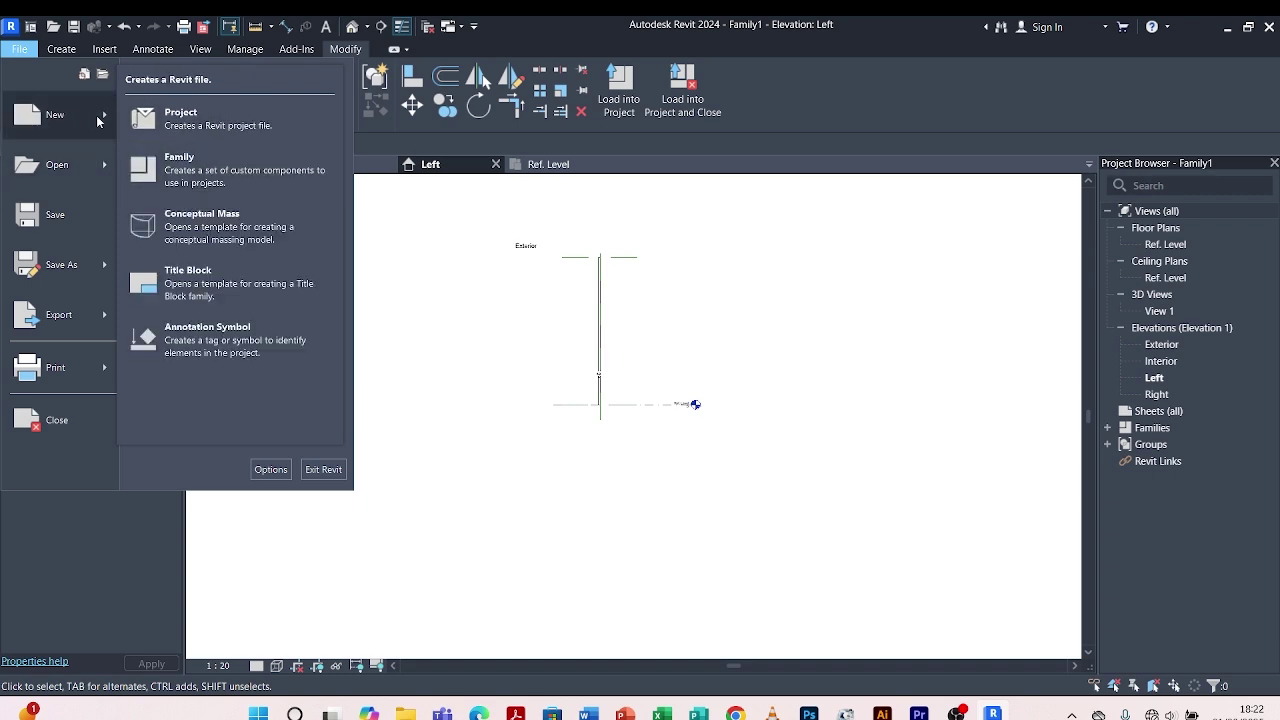
{"action": "left_click", "coordinate": [204, 126]}
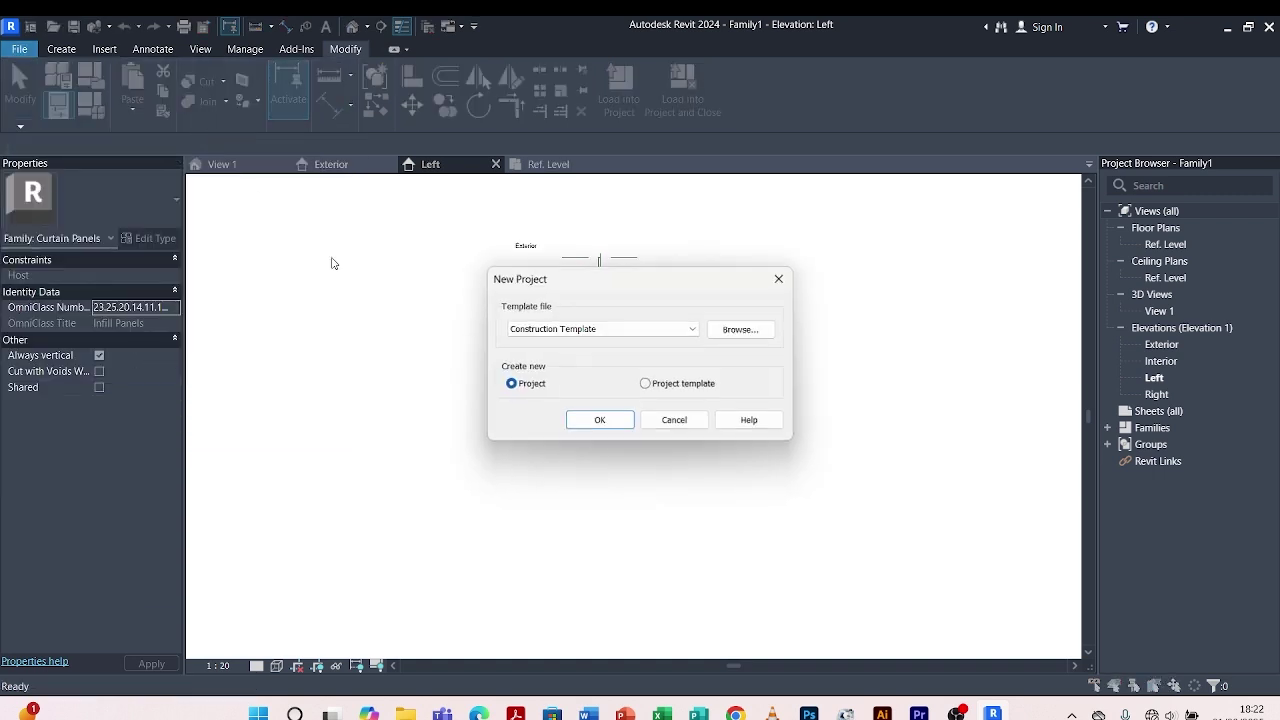
{"action": "left_click", "coordinate": [740, 330]}
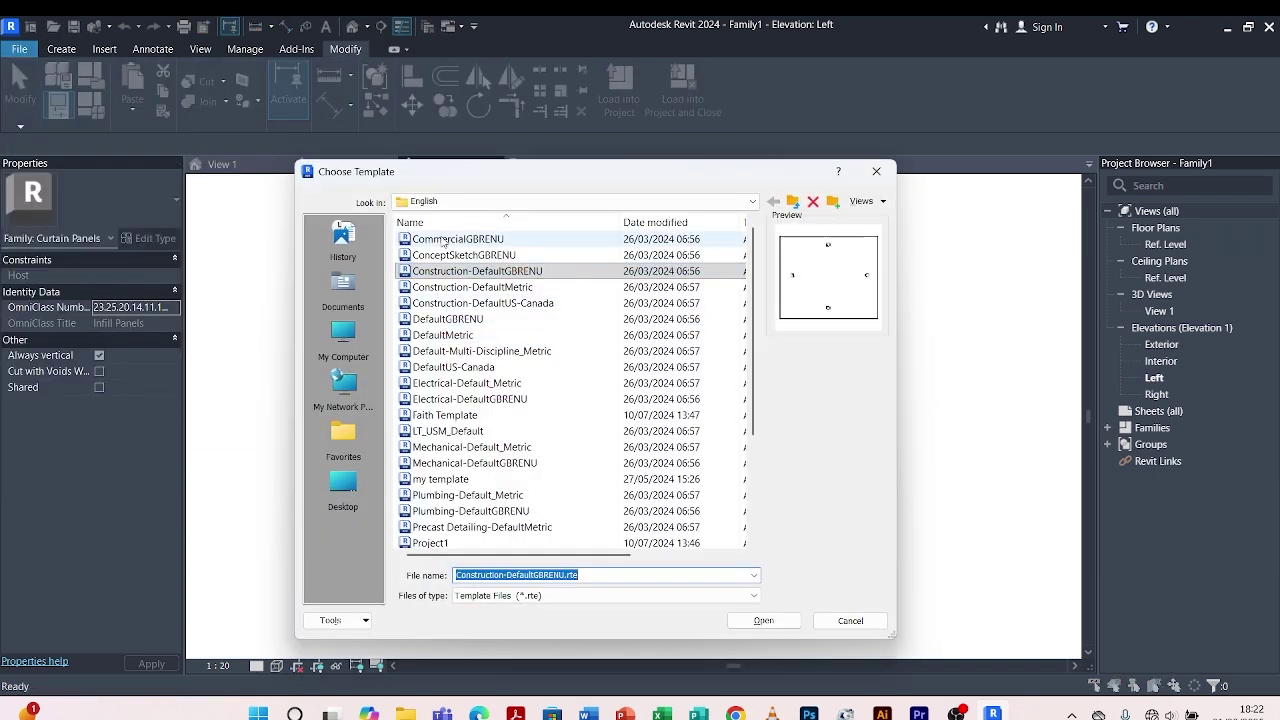
{"action": "left_click", "coordinate": [458, 338]}
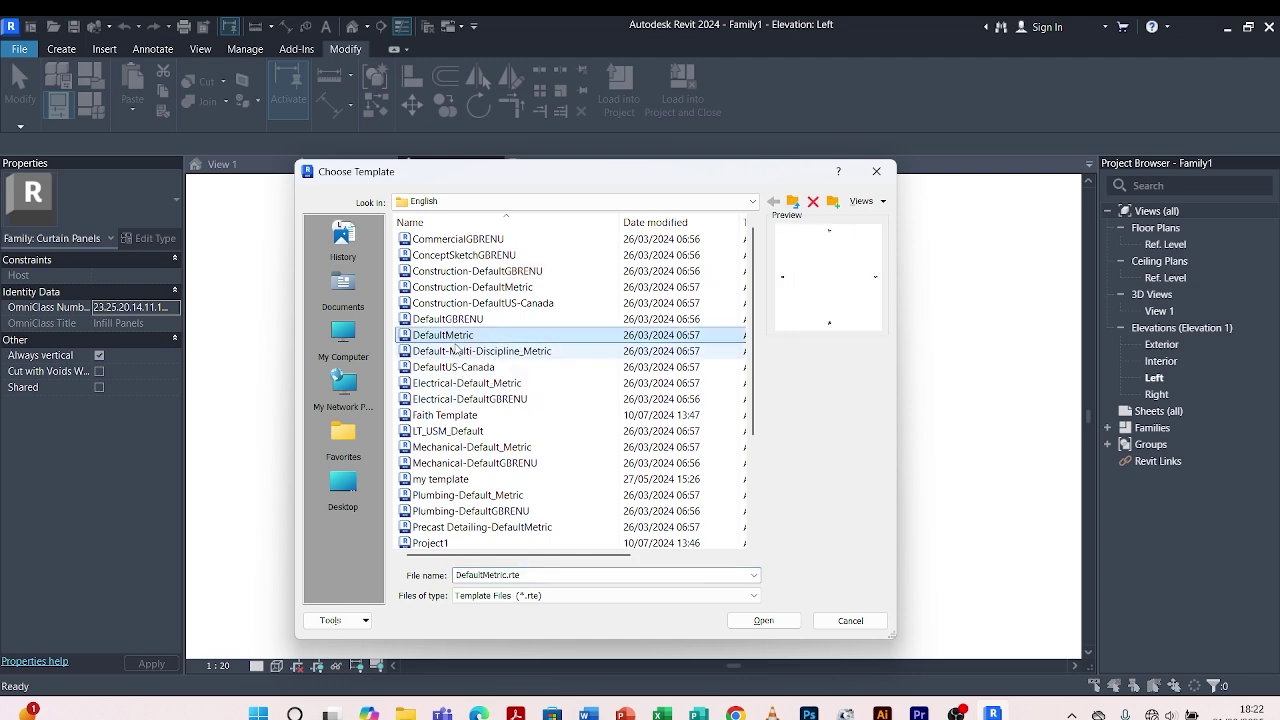
{"action": "left_click", "coordinate": [763, 621]}
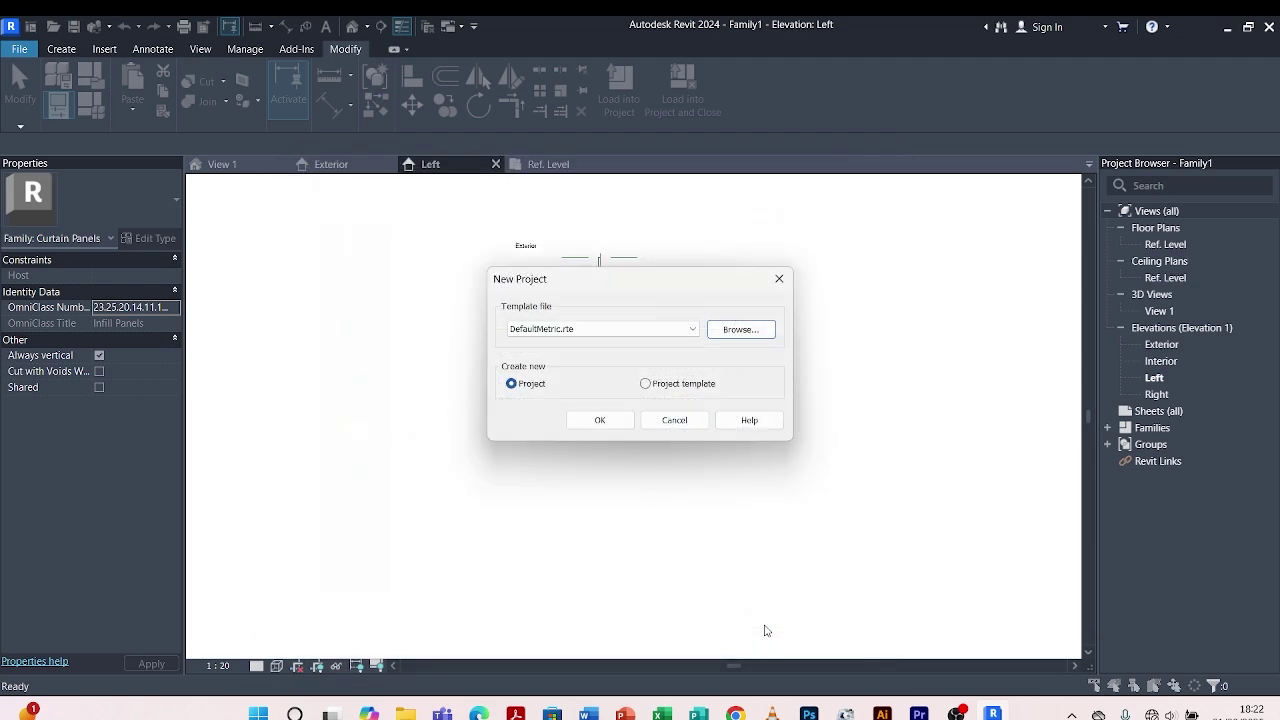
{"action": "left_click", "coordinate": [602, 421]}
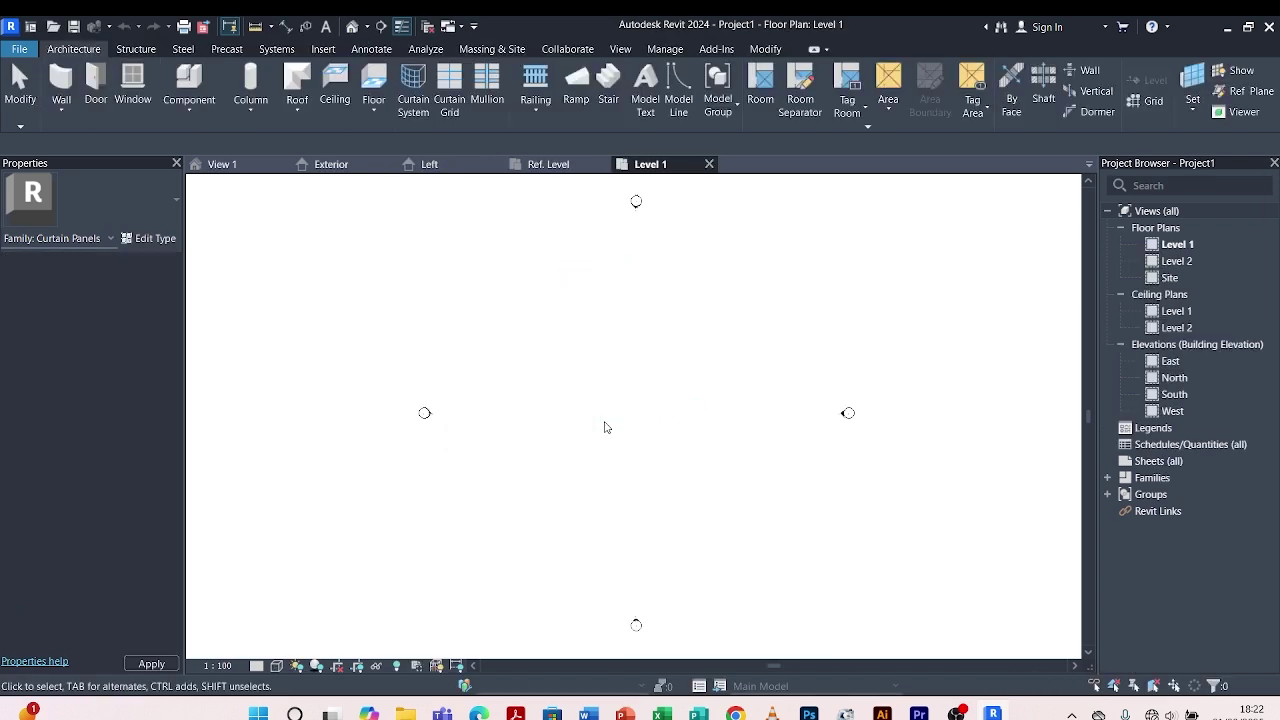
{"action": "scroll", "coordinate": [603, 300], "scroll_direction": "up", "scroll_amount": 3}
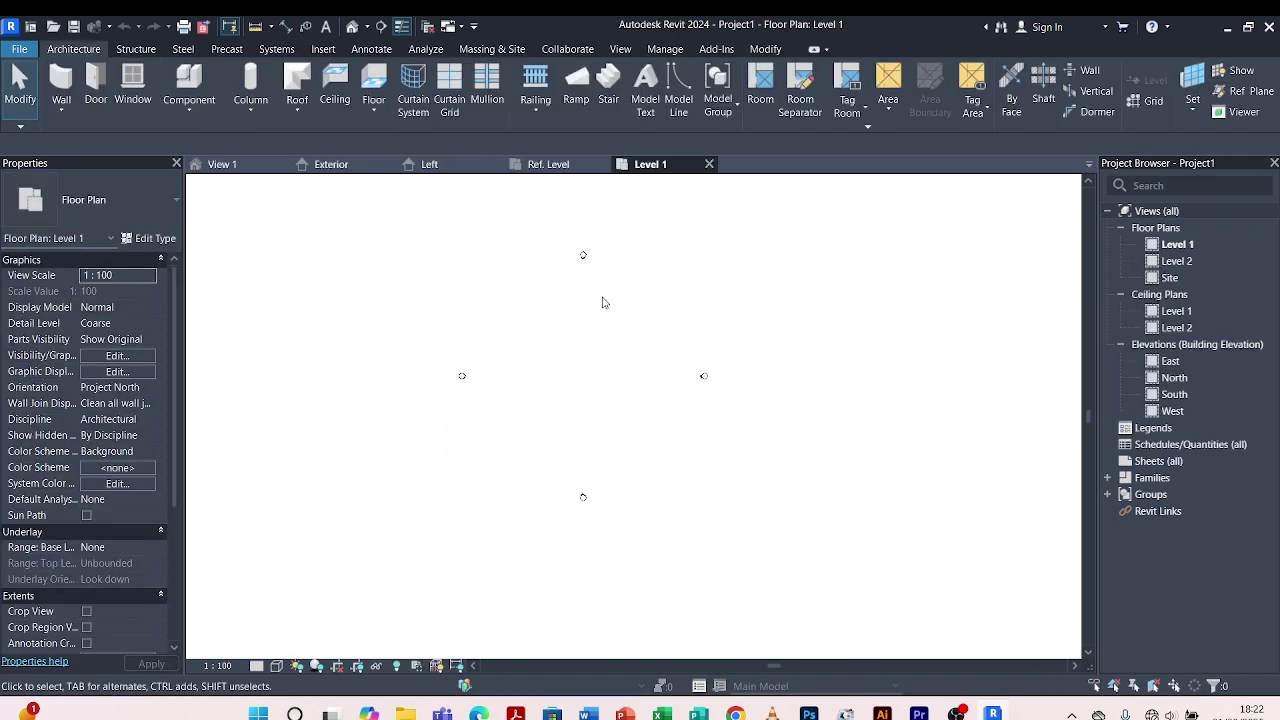
Return to the panel family's Ref. Level view and load the family into the new project
{"action": "left_click", "coordinate": [546, 166]}
{"action": "scroll", "coordinate": [594, 349], "scroll_direction": "down", "scroll_amount": 1}
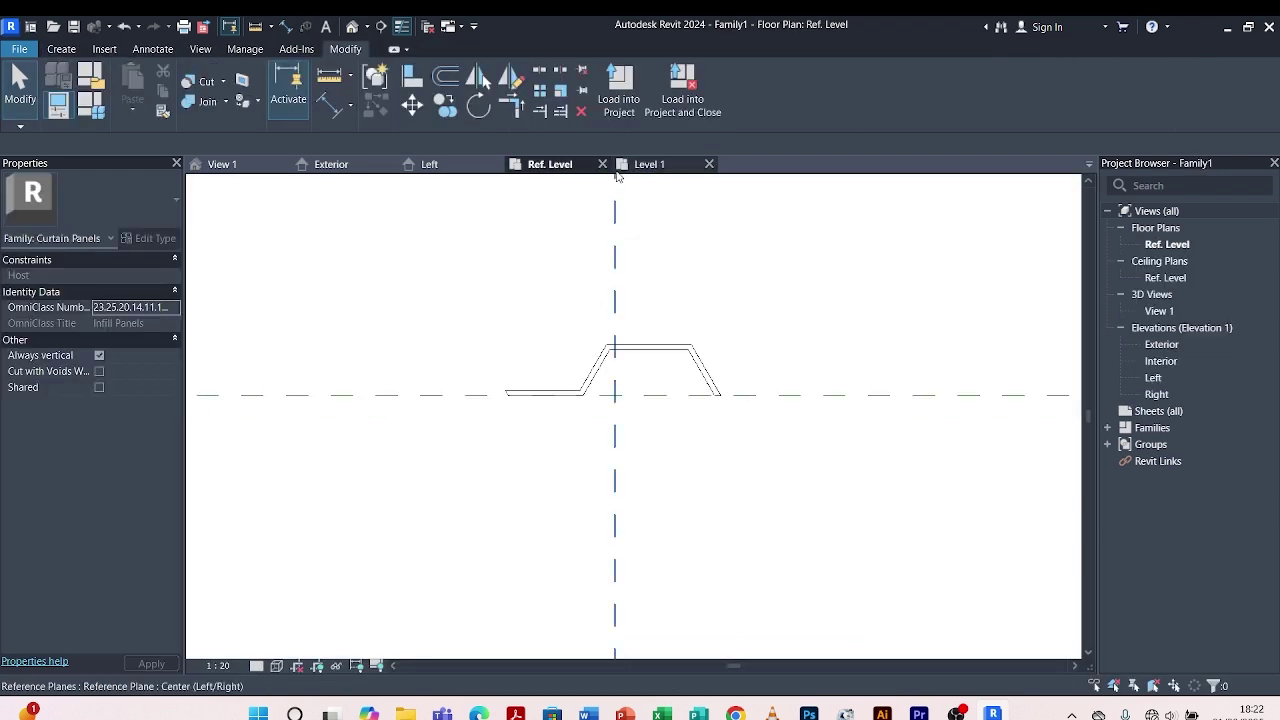
{"action": "left_click", "coordinate": [620, 98]}
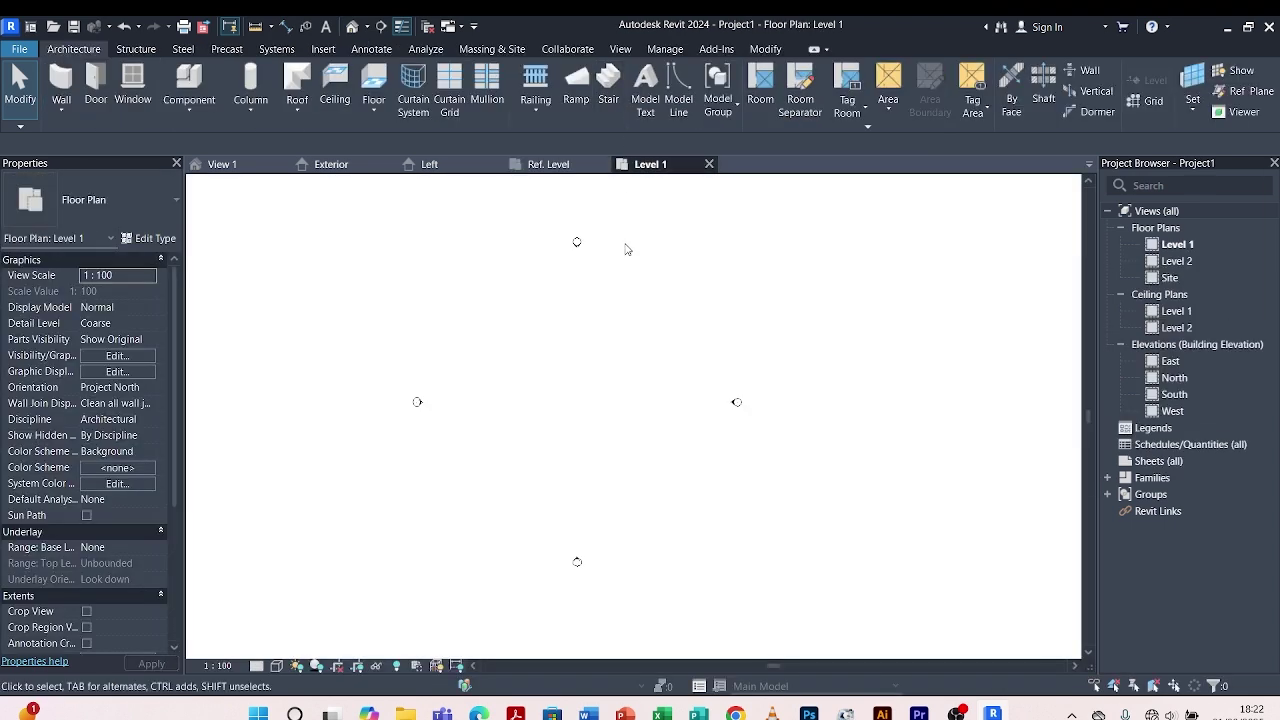
Go back to the panel family and save it on the Desktop as "sheet cladding"
{"action": "left_click", "coordinate": [546, 164]}
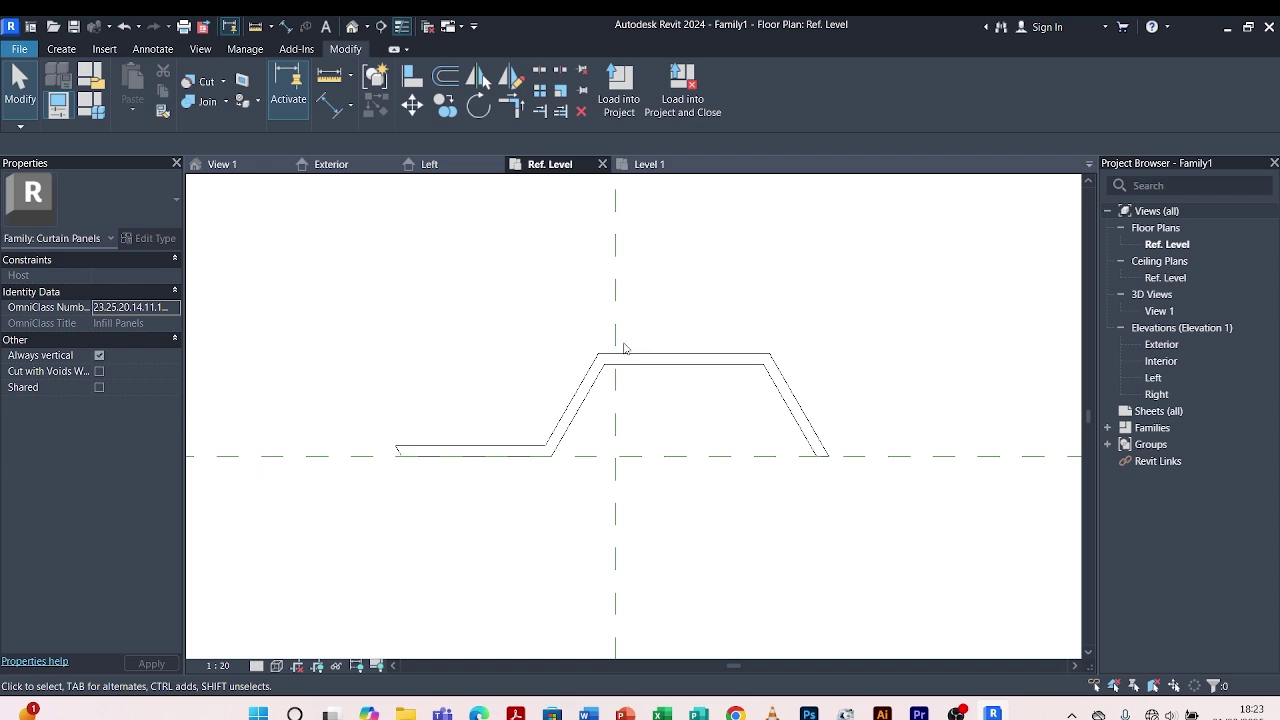
{"action": "scroll", "coordinate": [646, 326], "scroll_direction": "down", "scroll_amount": 1}
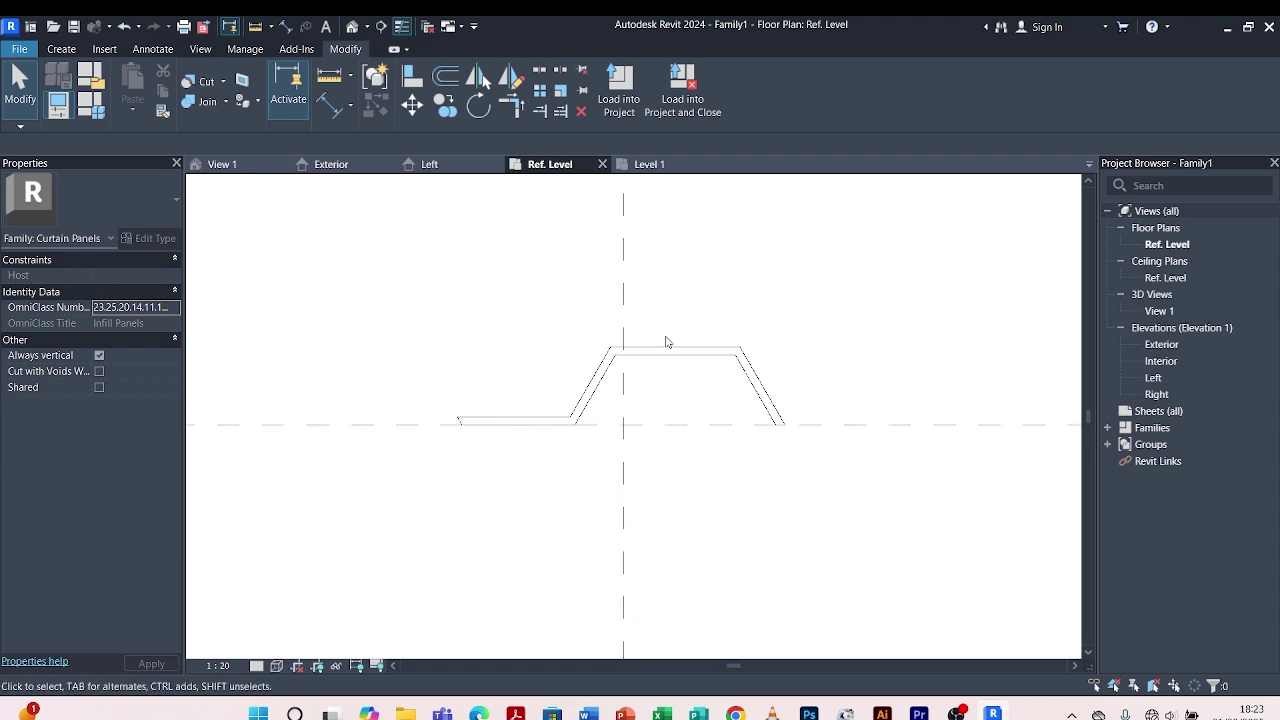
{"action": "left_click", "coordinate": [70, 28]}
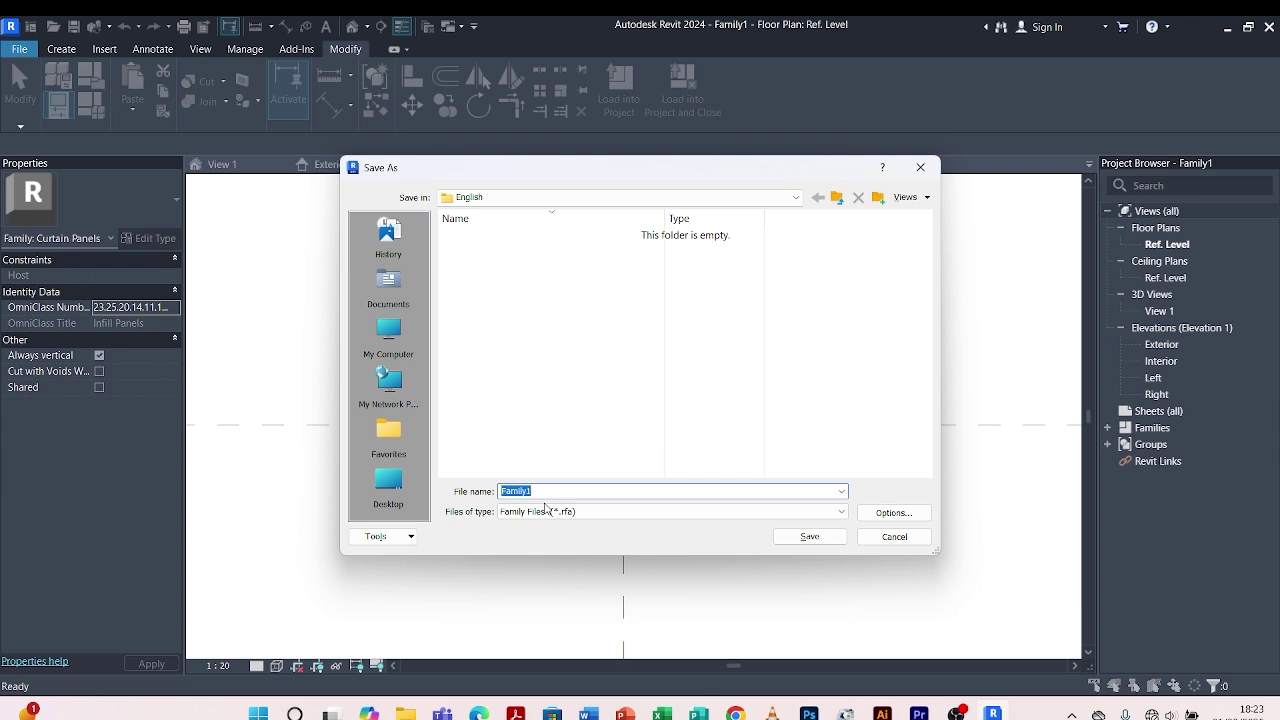
{"action": "type", "text": "sheet cladding"}
{"action": "left_click", "coordinate": [392, 486]}
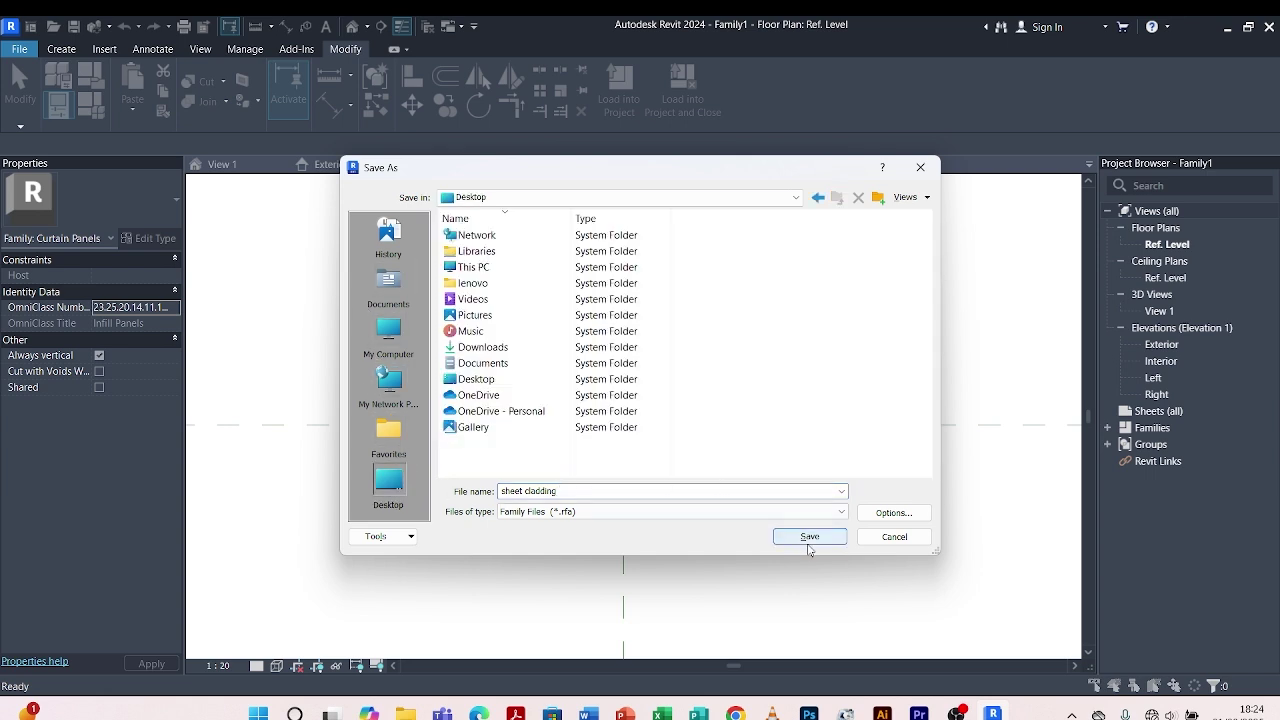
{"action": "left_click", "coordinate": [810, 537]}
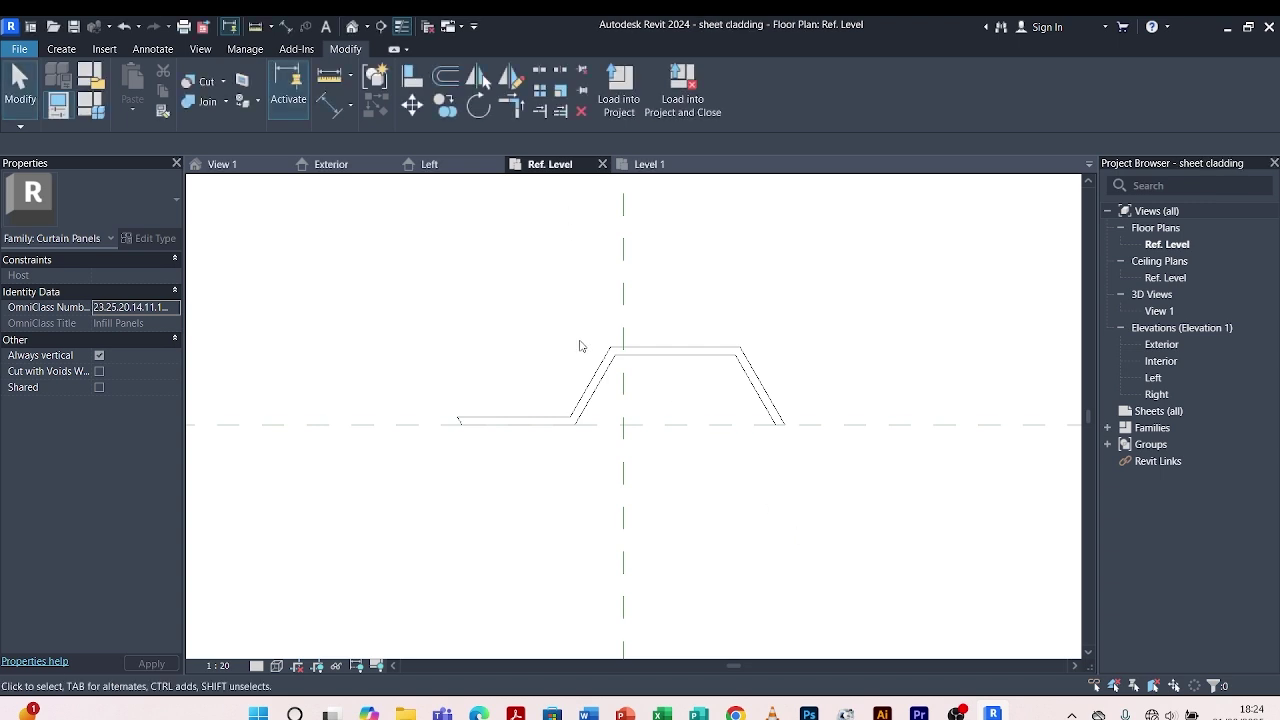
In the project's Level 1 plan, start a wall using the Curtain Wall type Exterior Glazing
{"action": "left_click", "coordinate": [663, 166]}
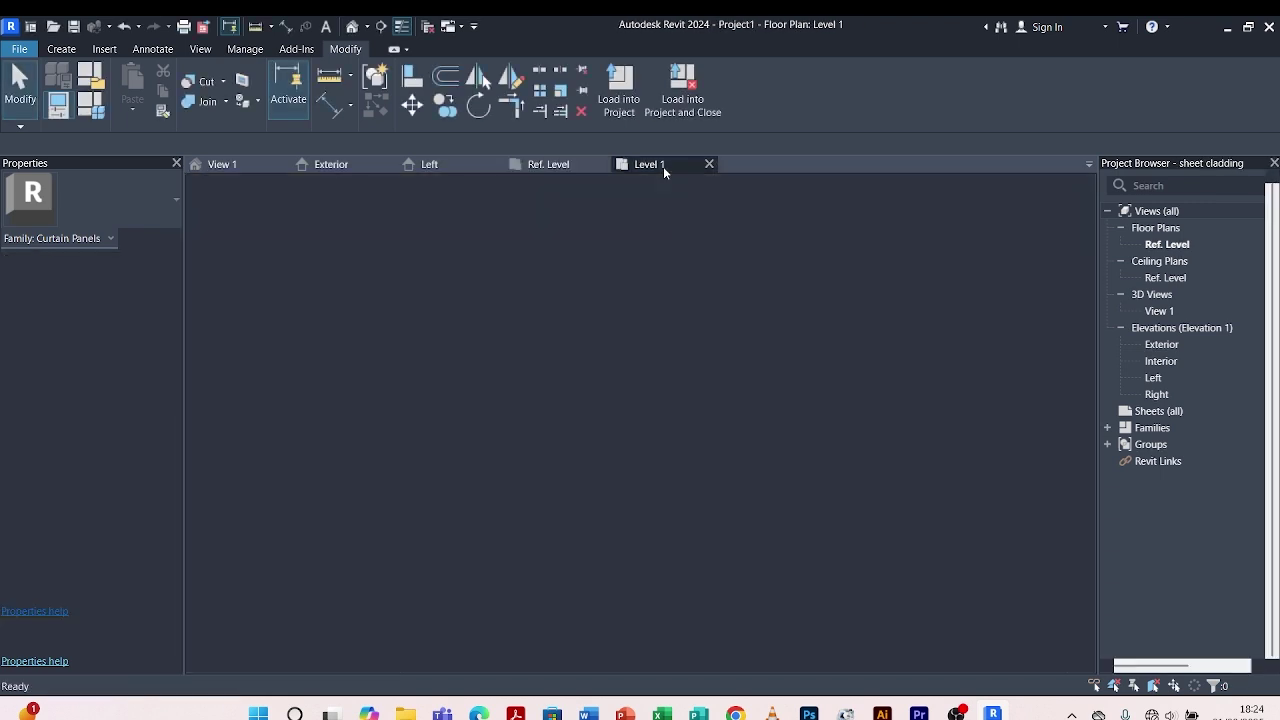
{"action": "scroll", "coordinate": [656, 359], "scroll_direction": "up", "scroll_amount": 1}
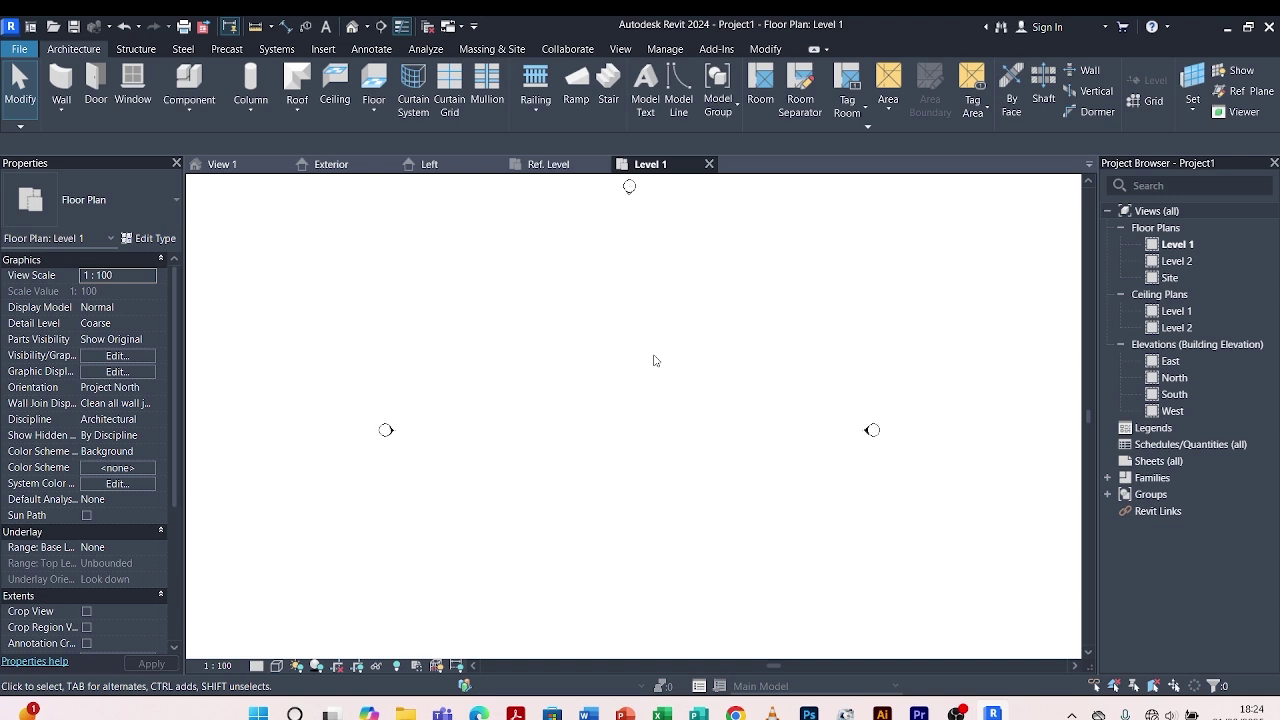
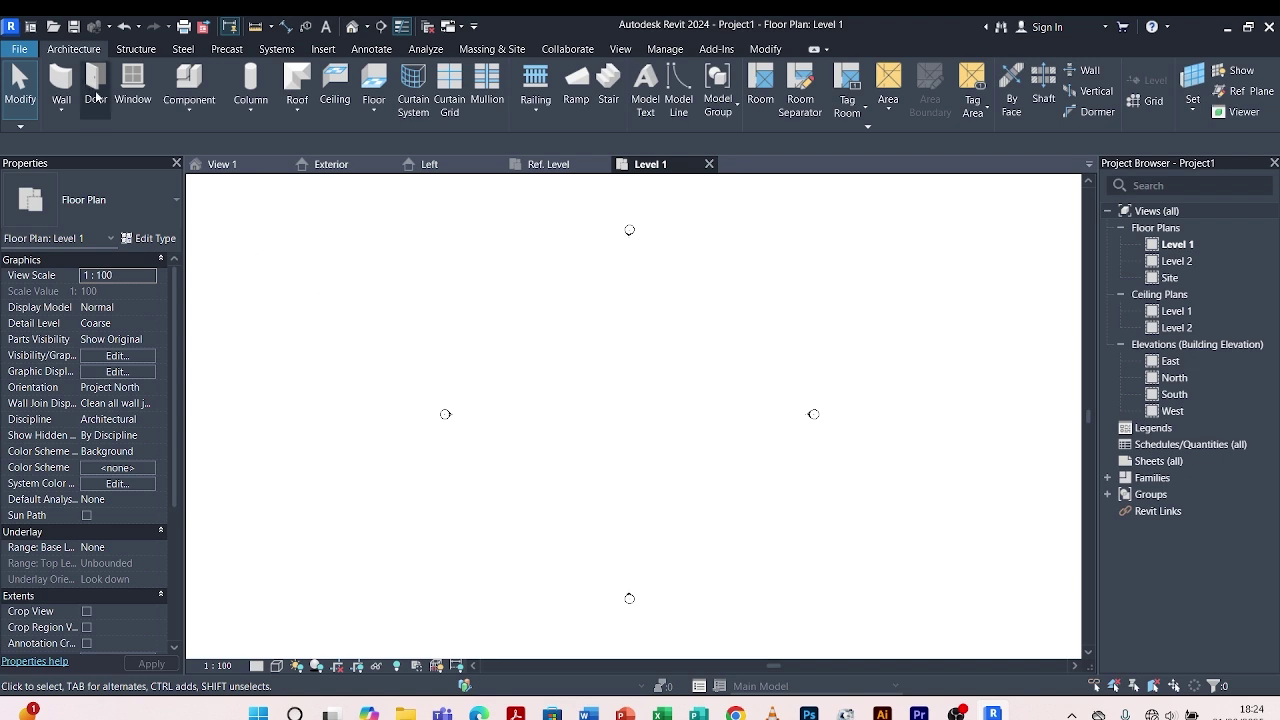
{"action": "left_click", "coordinate": [61, 82]}
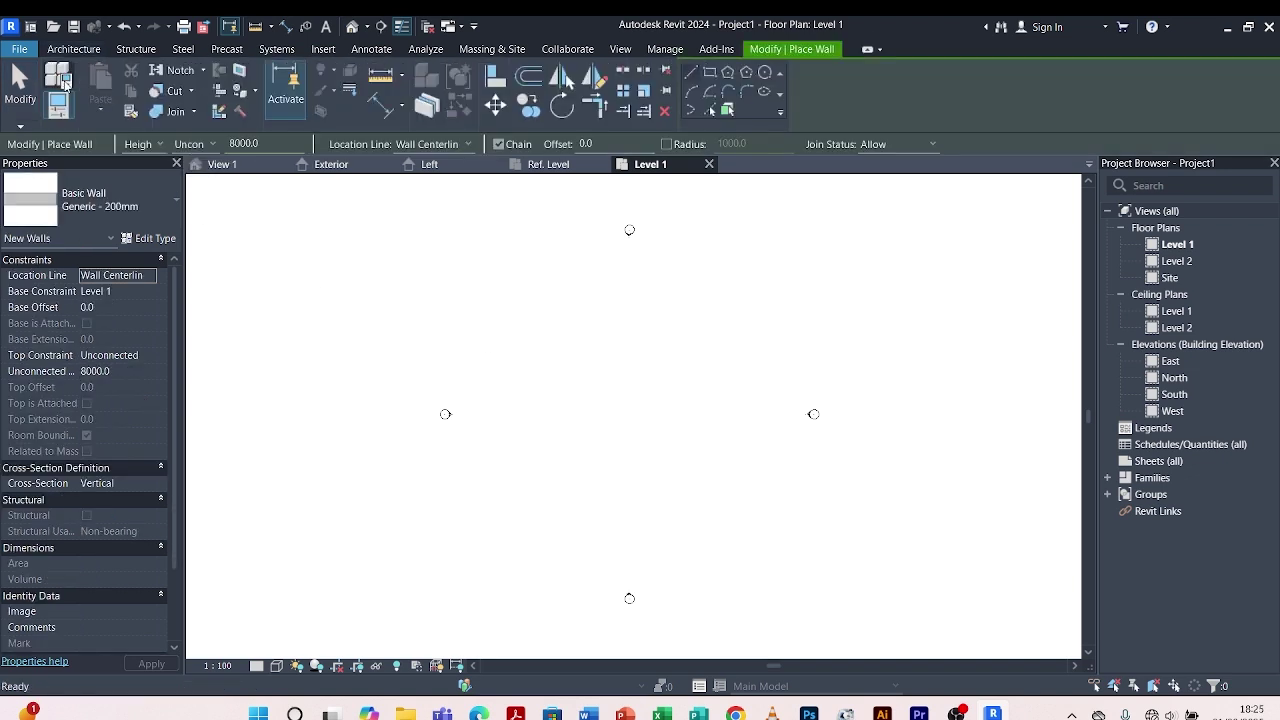
{"action": "left_click", "coordinate": [174, 203]}
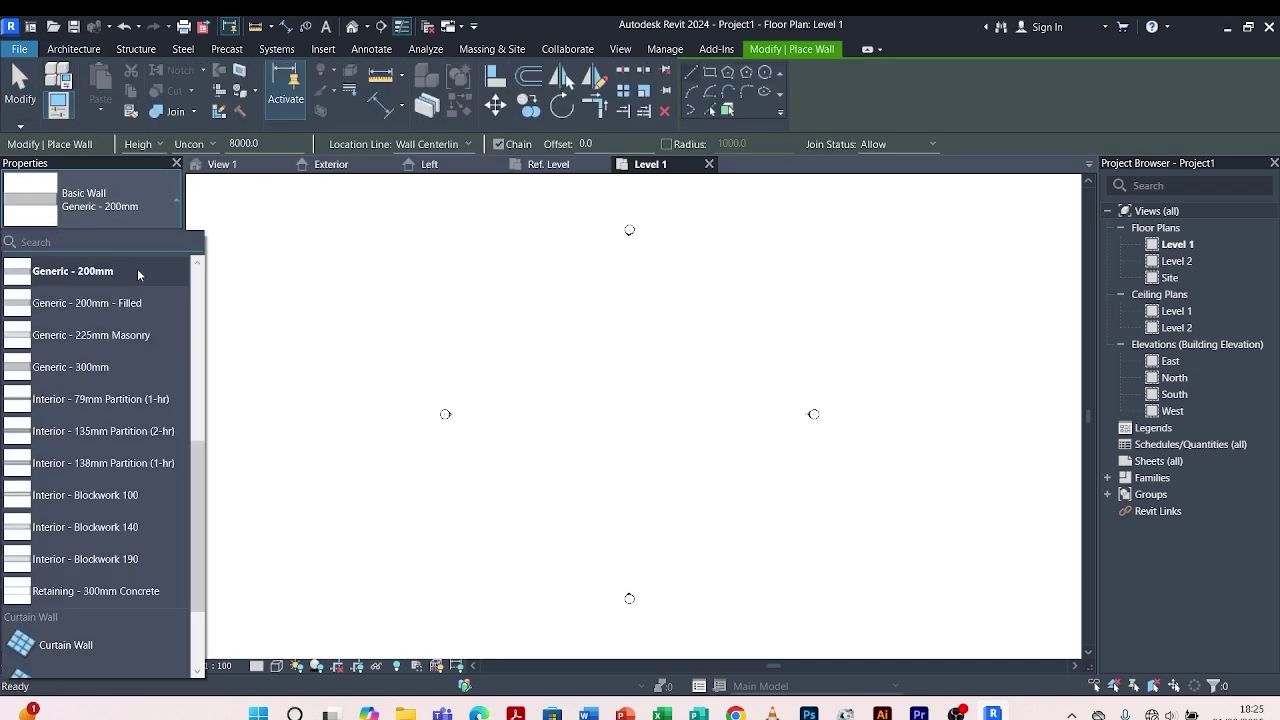
{"action": "scroll", "coordinate": [58, 622], "scroll_direction": "down", "scroll_amount": 1}
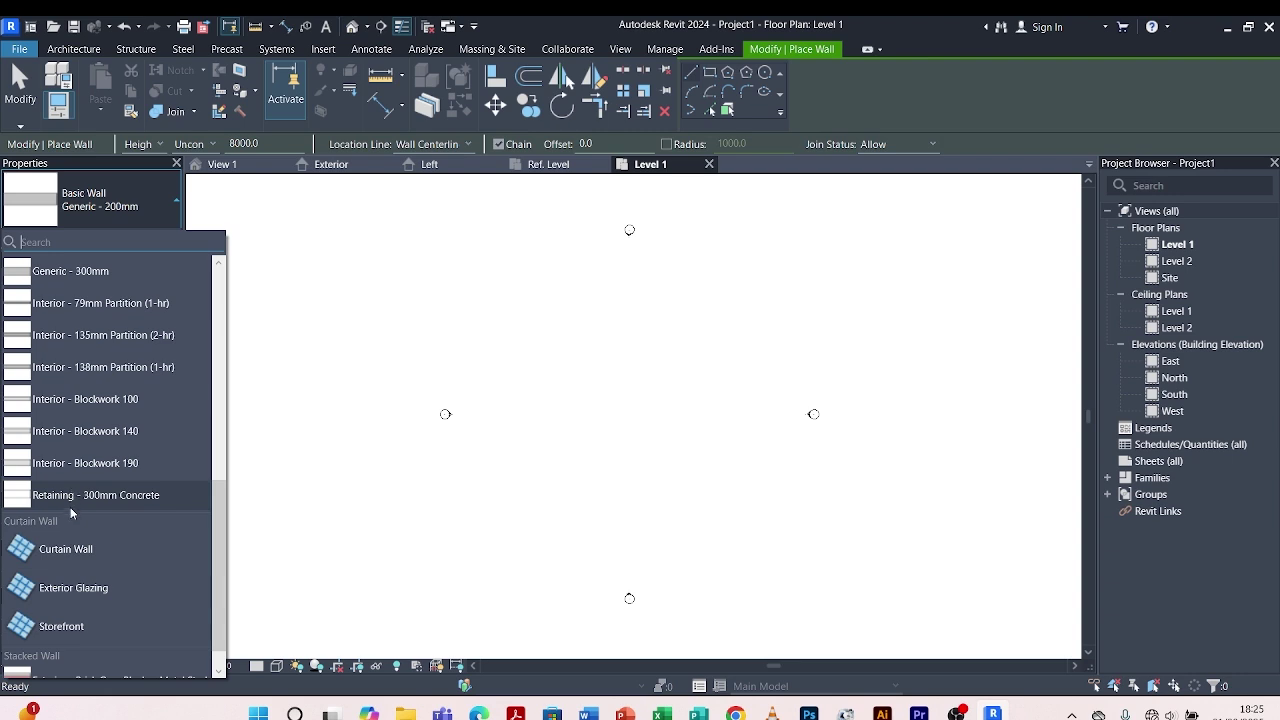
{"action": "left_click", "coordinate": [76, 589]}
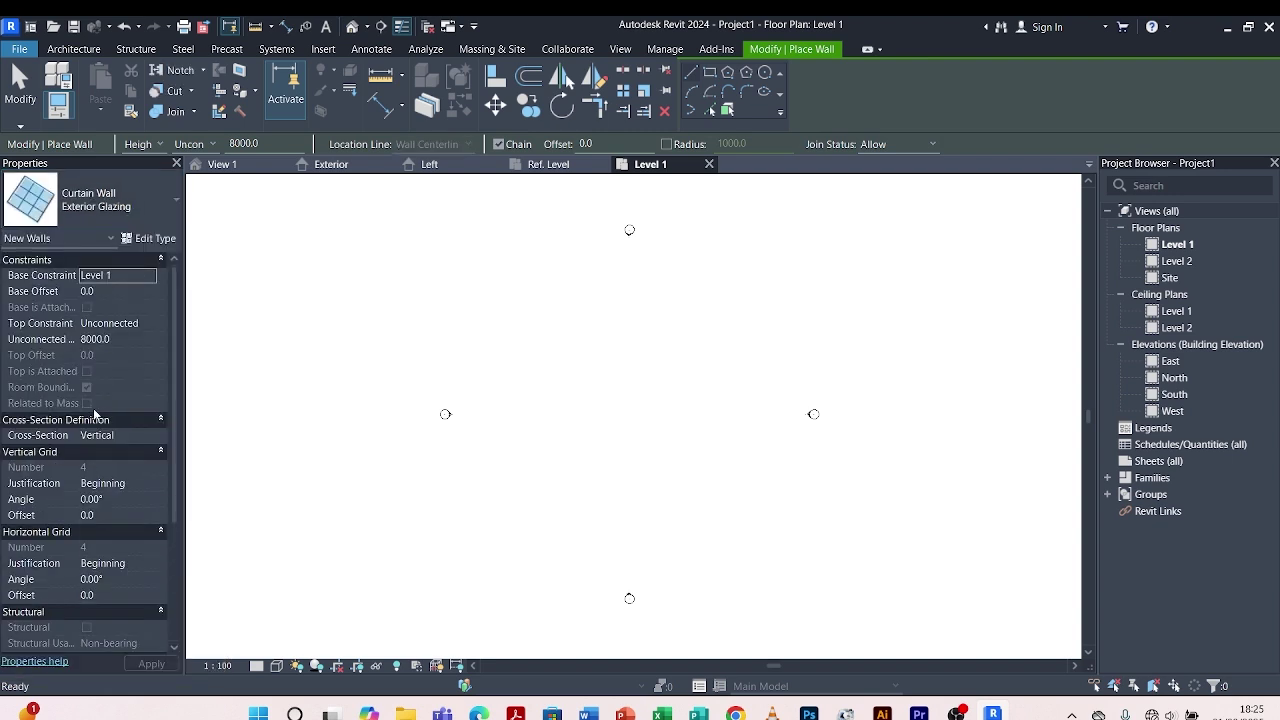
Open the wall's type properties and compare the grid and mullion settings of the Exterior Glazing, Curtain Wall and Storefront types
{"action": "left_click", "coordinate": [153, 239]}
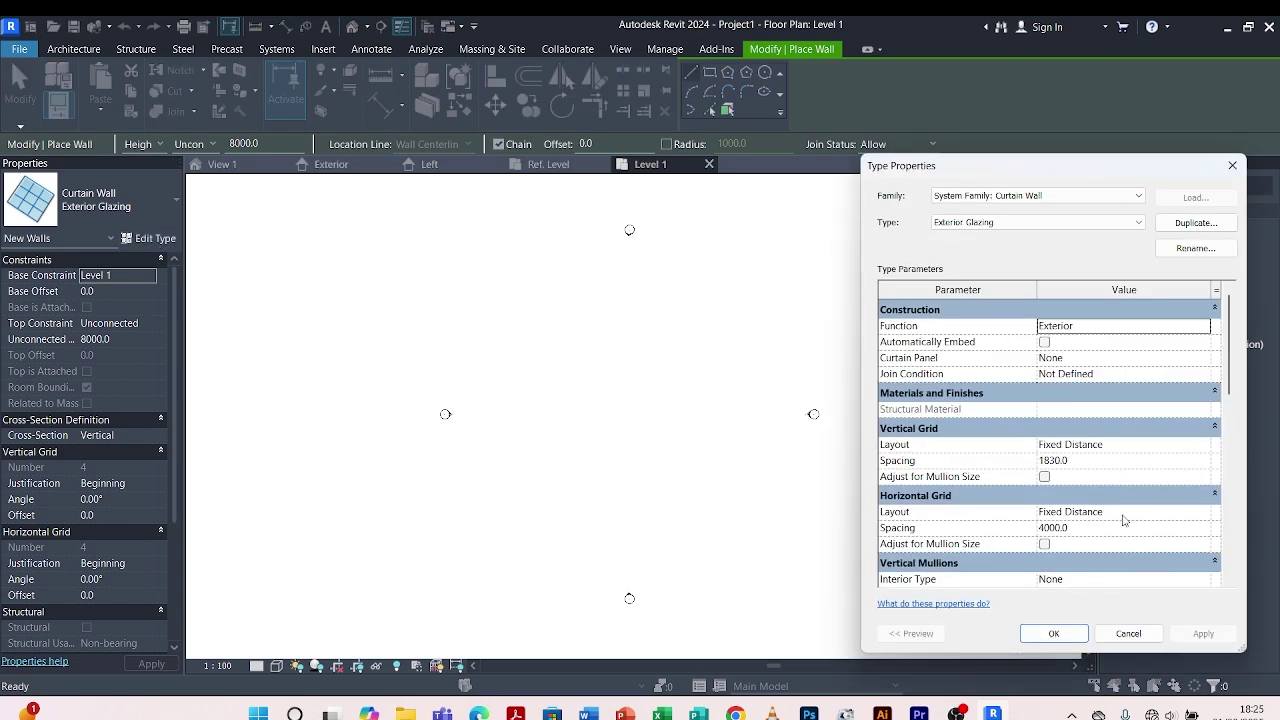
{"action": "scroll", "coordinate": [1122, 517], "scroll_direction": "down", "scroll_amount": 5}
{"action": "scroll", "coordinate": [946, 512], "scroll_direction": "down", "scroll_amount": 1}
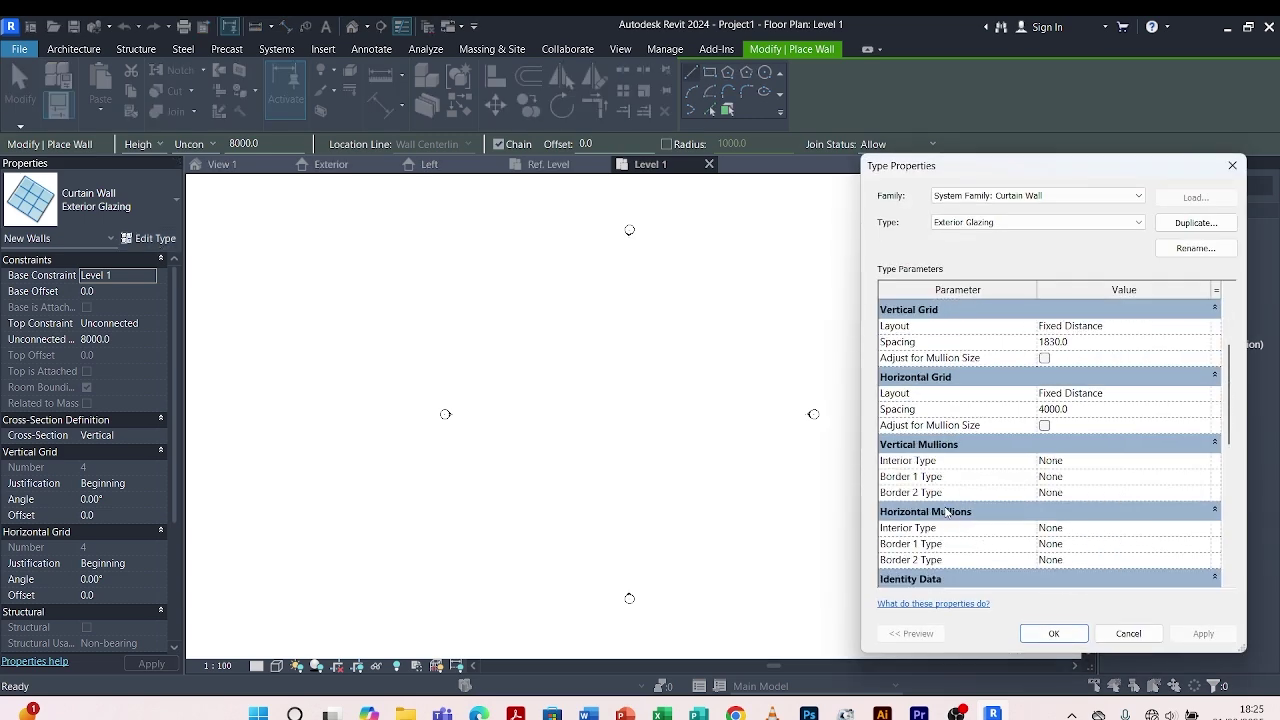
{"action": "scroll", "coordinate": [965, 482], "scroll_direction": "down", "scroll_amount": 1}
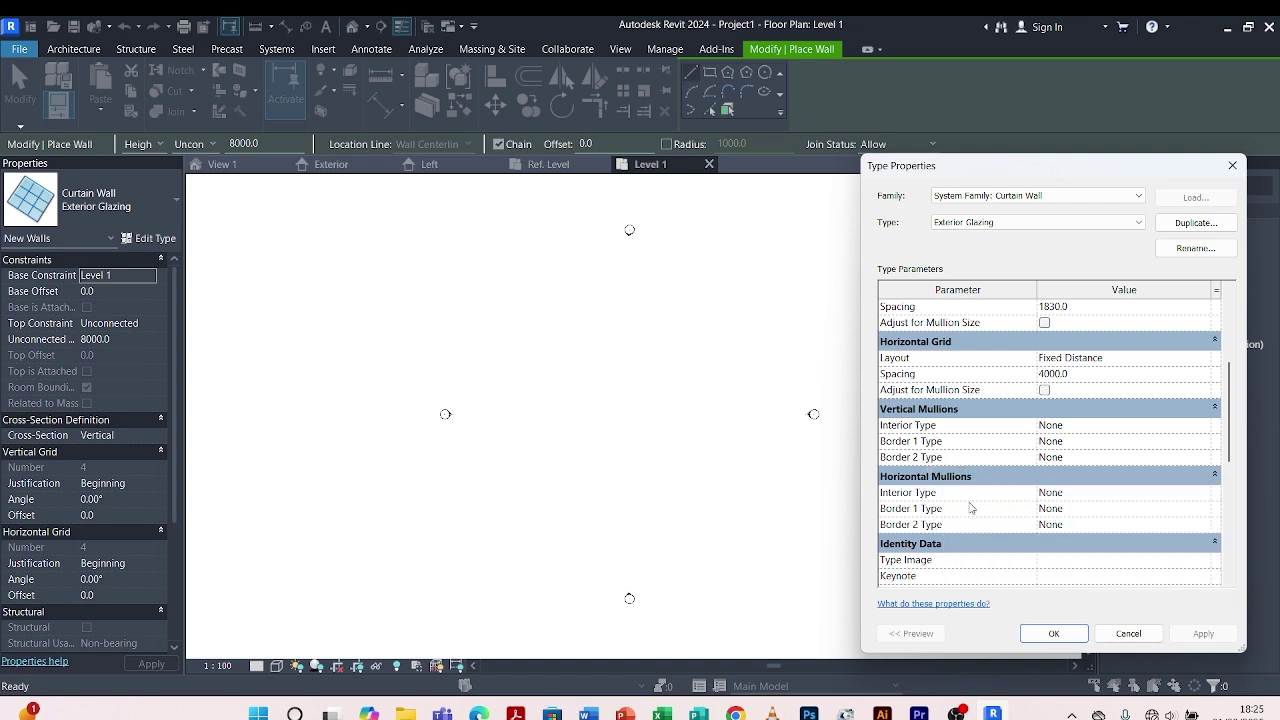
{"action": "scroll", "coordinate": [970, 508], "scroll_direction": "down", "scroll_amount": 1}
{"action": "scroll", "coordinate": [1040, 470], "scroll_direction": "up", "scroll_amount": 2}
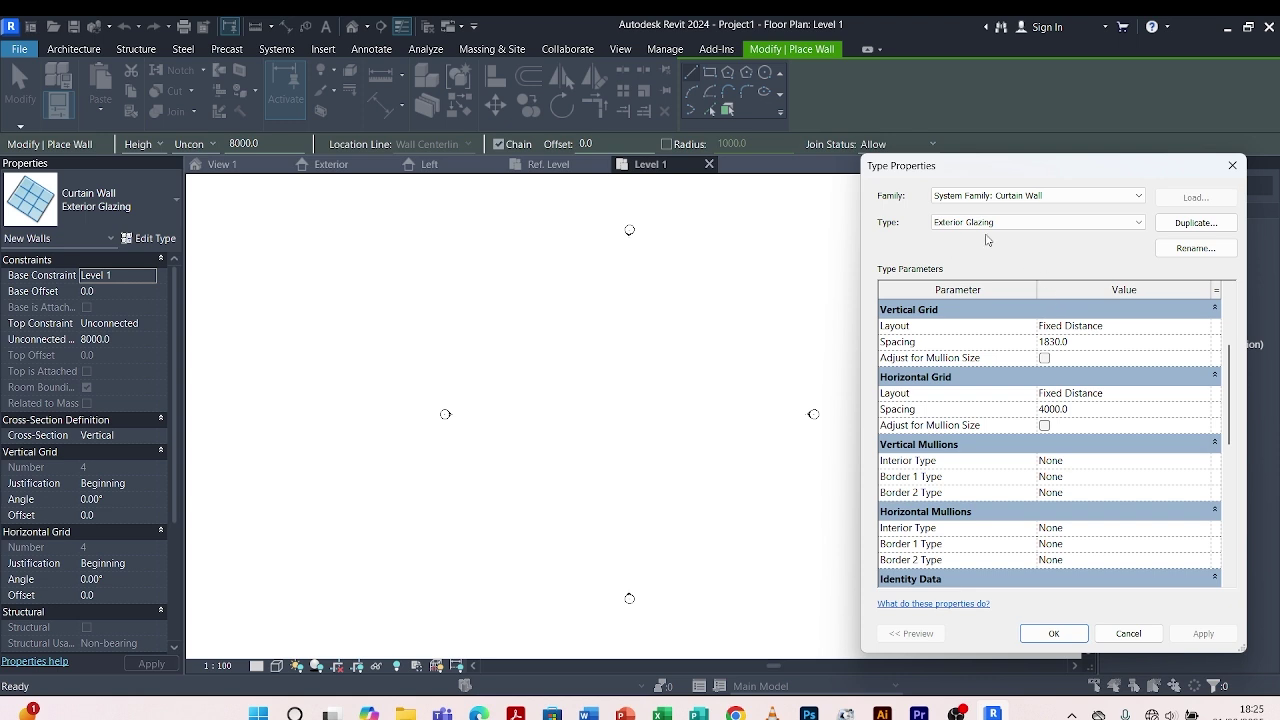
{"action": "left_click", "coordinate": [1136, 226]}
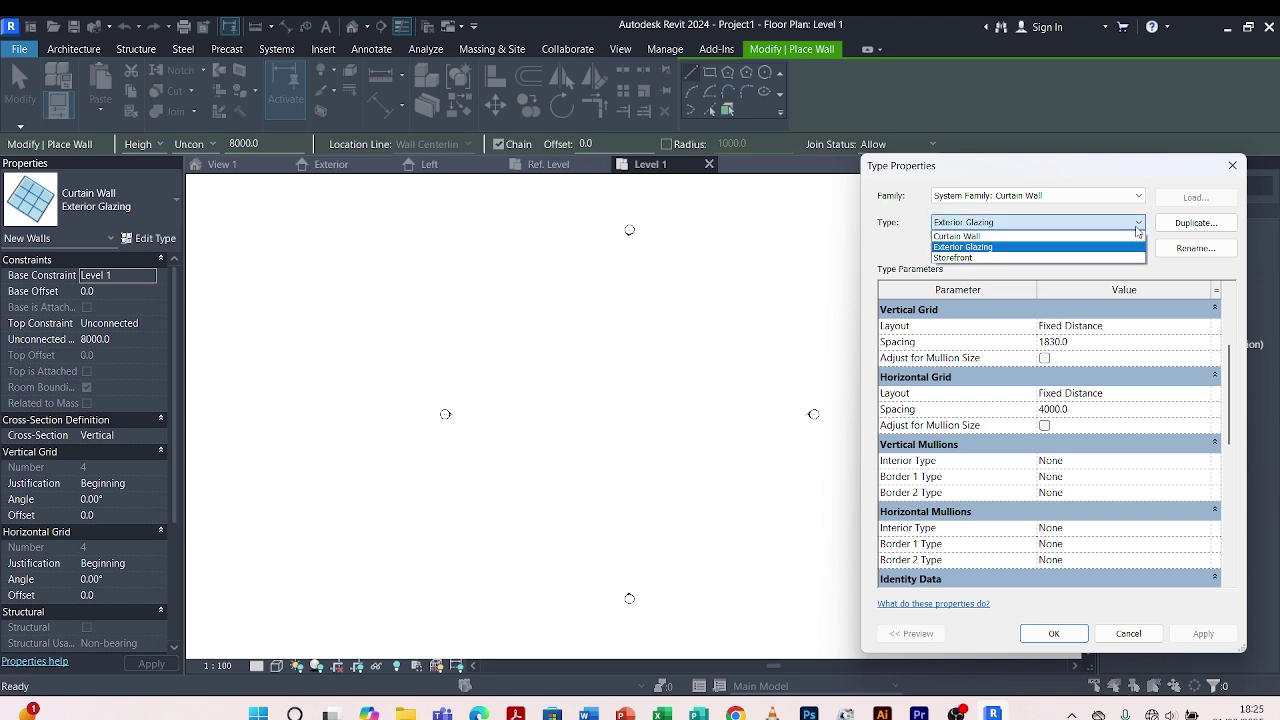
{"action": "left_click", "coordinate": [985, 237]}
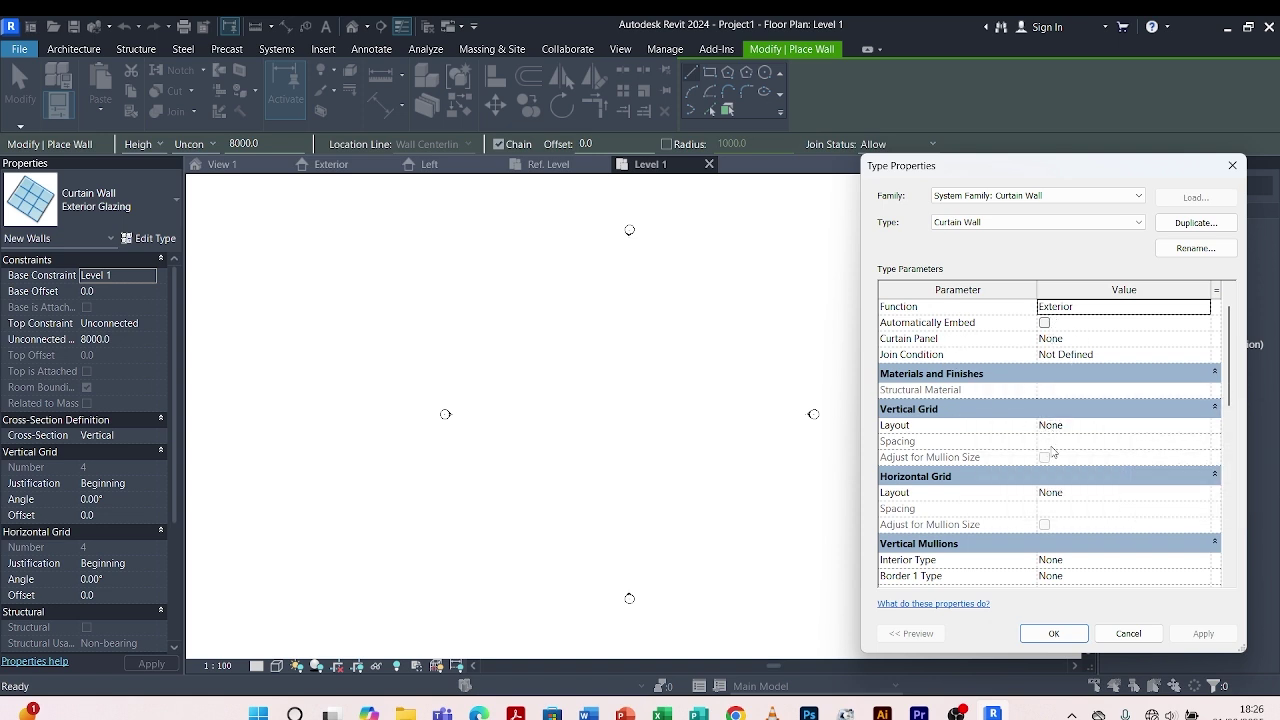
{"action": "left_click", "coordinate": [1118, 223]}
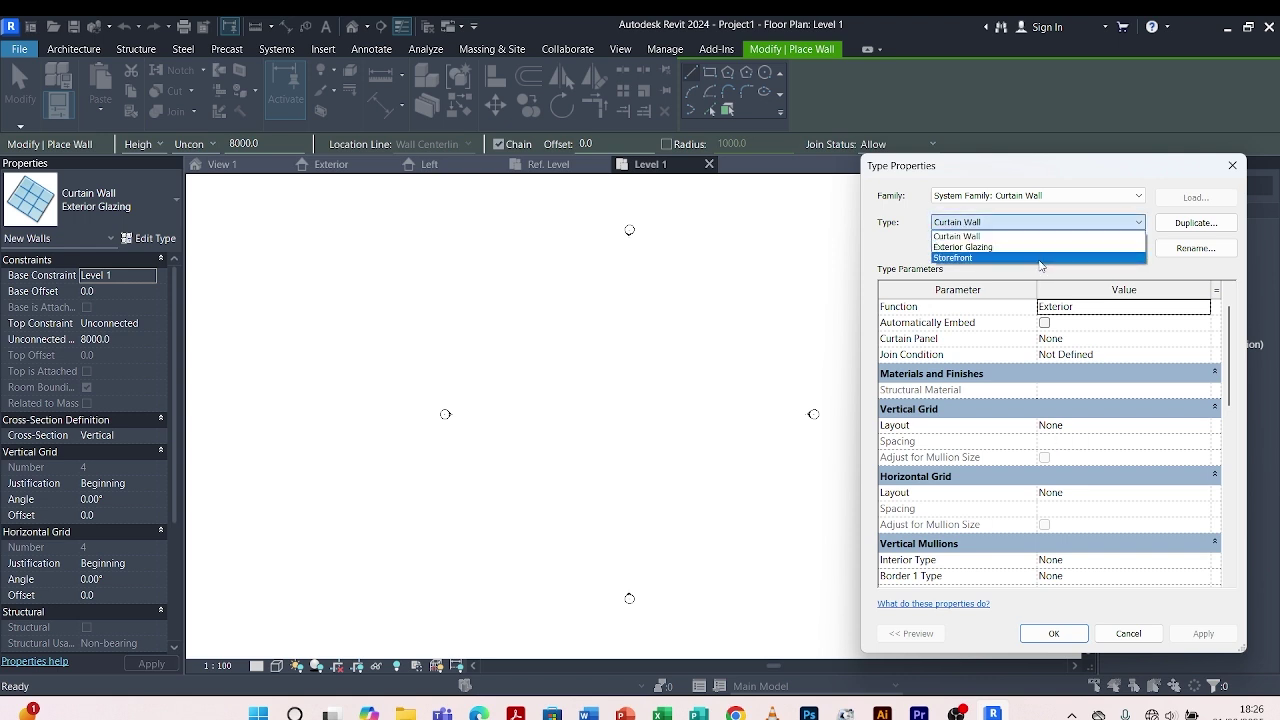
{"action": "left_click", "coordinate": [1040, 258]}
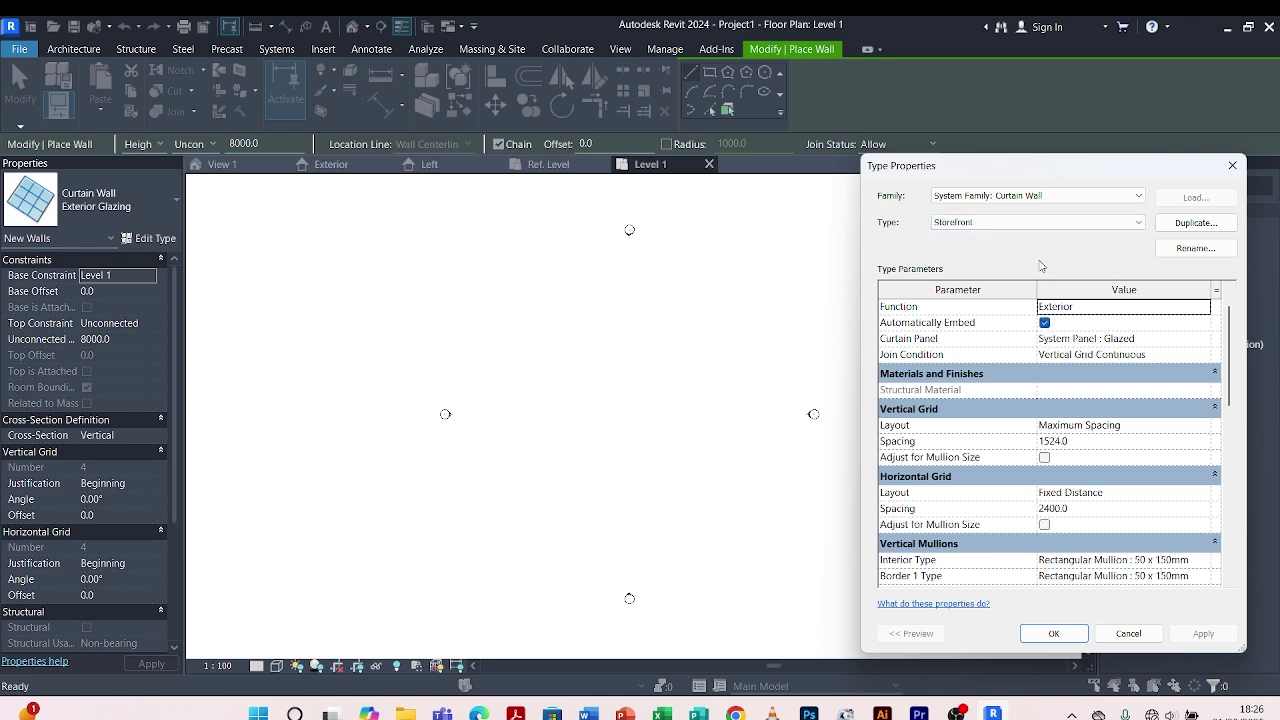
{"action": "scroll", "coordinate": [1050, 495], "scroll_direction": "down", "scroll_amount": 2}
{"action": "scroll", "coordinate": [1043, 485], "scroll_direction": "down", "scroll_amount": 2}
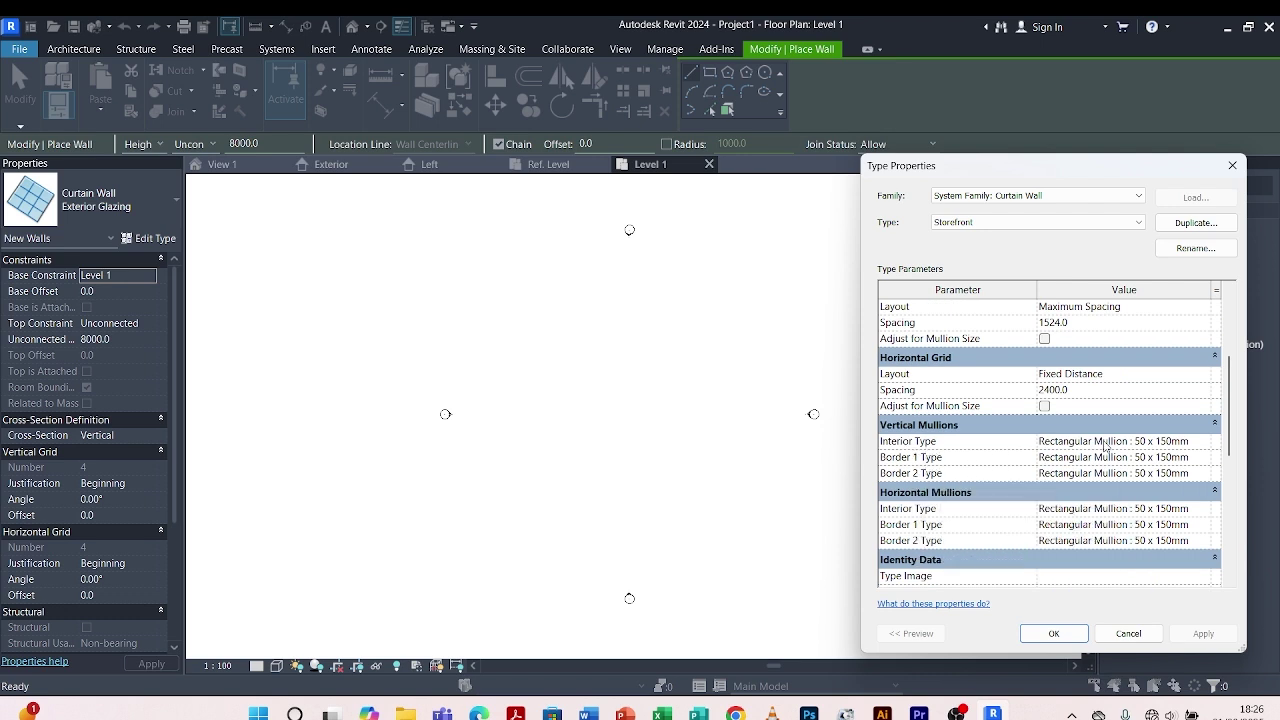
{"action": "scroll", "coordinate": [1107, 447], "scroll_direction": "down", "scroll_amount": 3}
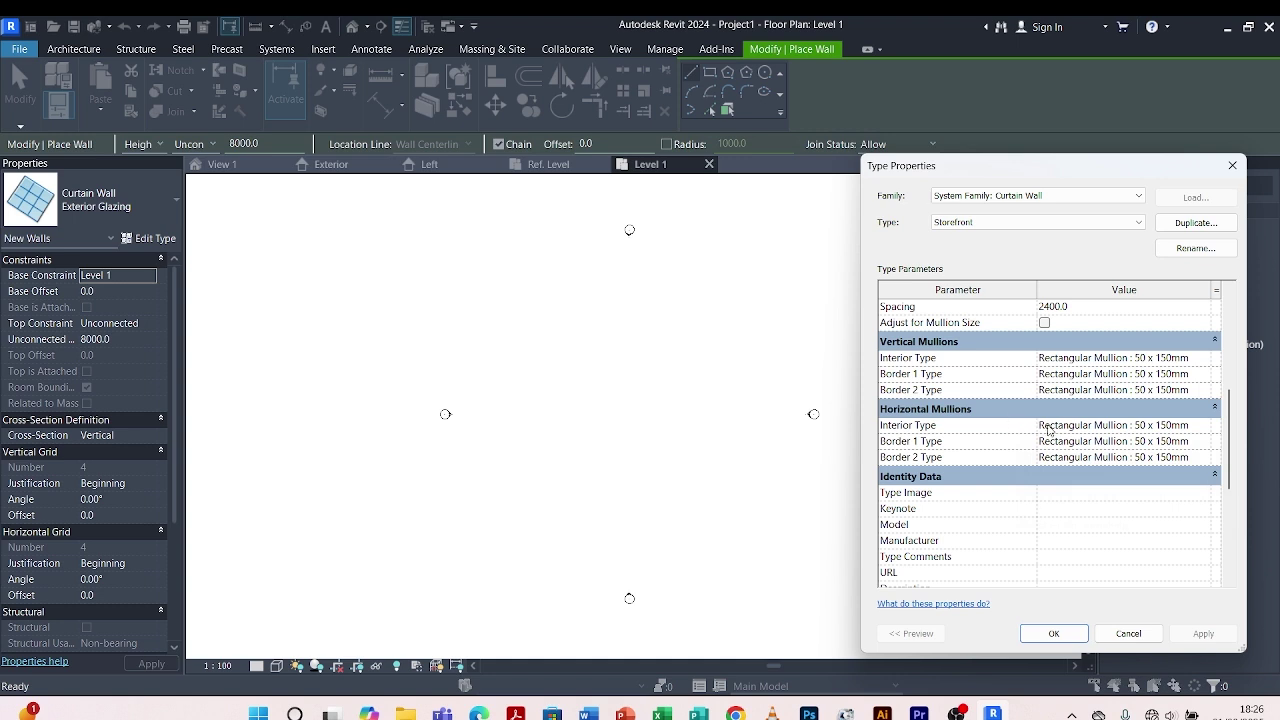
Switch the type properties back to the Exterior Glazing type and set its vertical grid spacing to 200 mm
{"action": "scroll", "coordinate": [1105, 441], "scroll_direction": "up", "scroll_amount": 5}
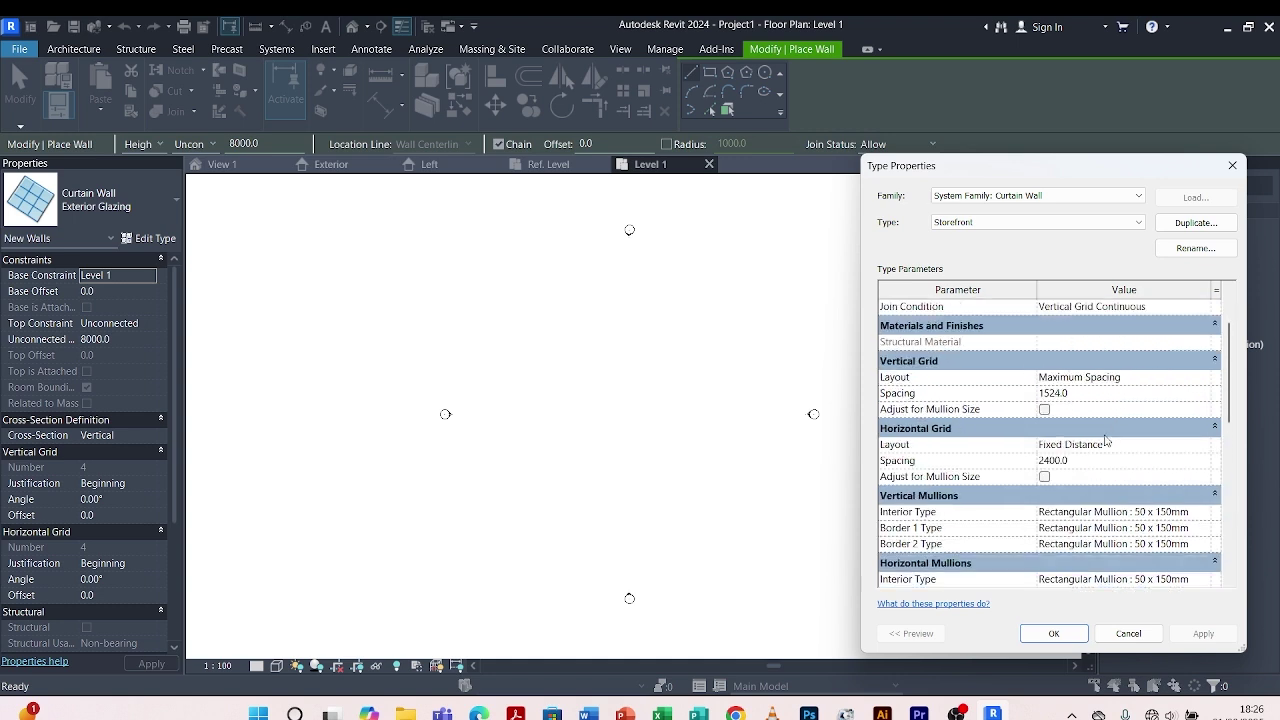
{"action": "left_click", "coordinate": [1132, 224]}
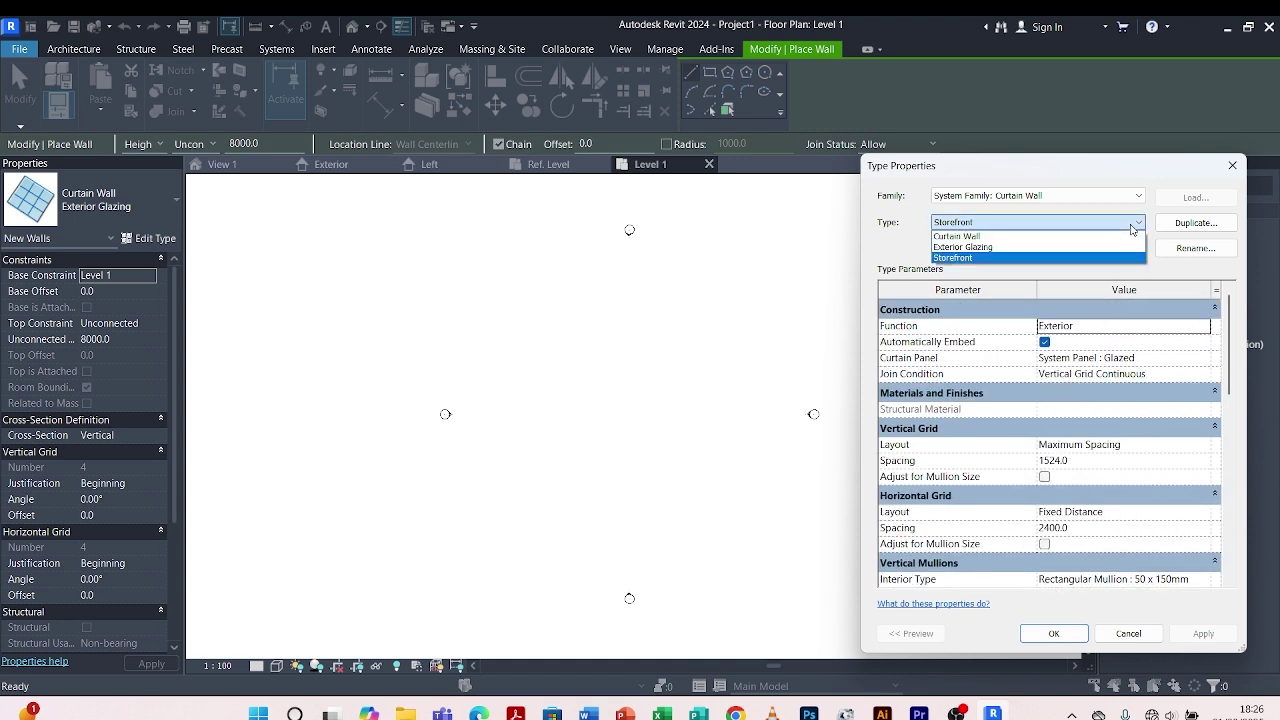
{"action": "left_click", "coordinate": [1035, 249]}
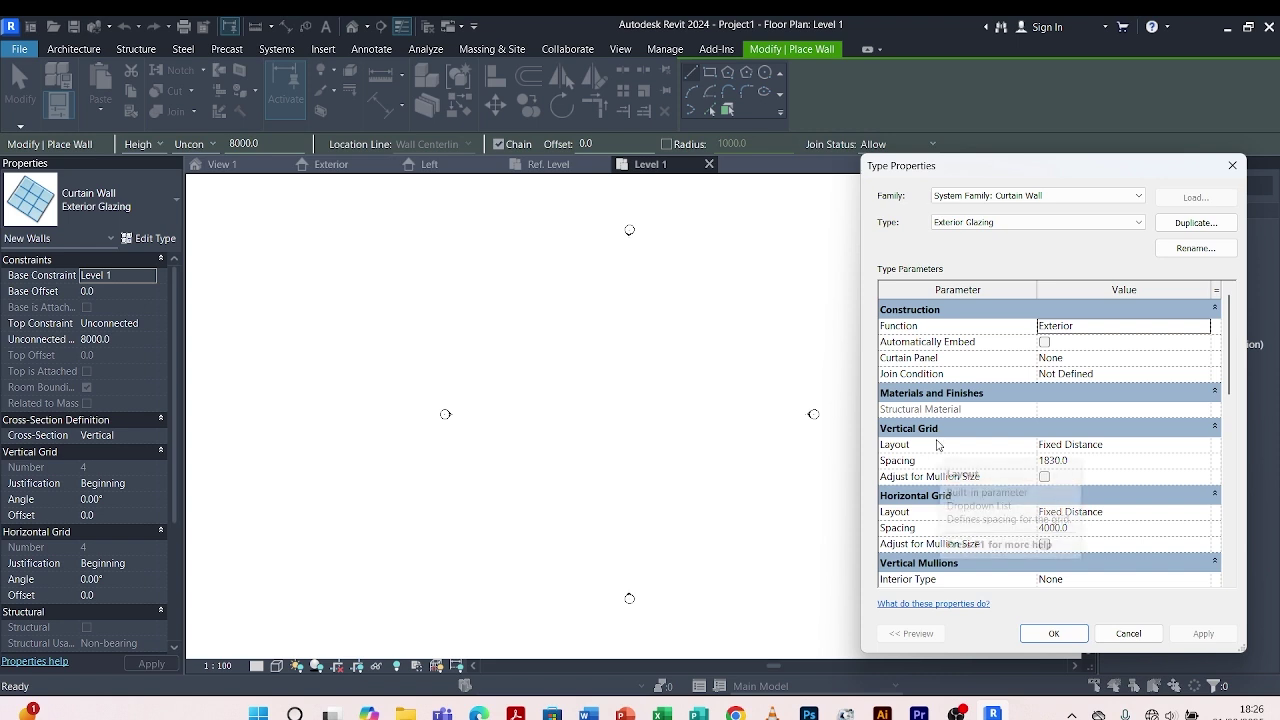
{"action": "left_click", "coordinate": [1092, 464]}
{"action": "type", "text": "200"}
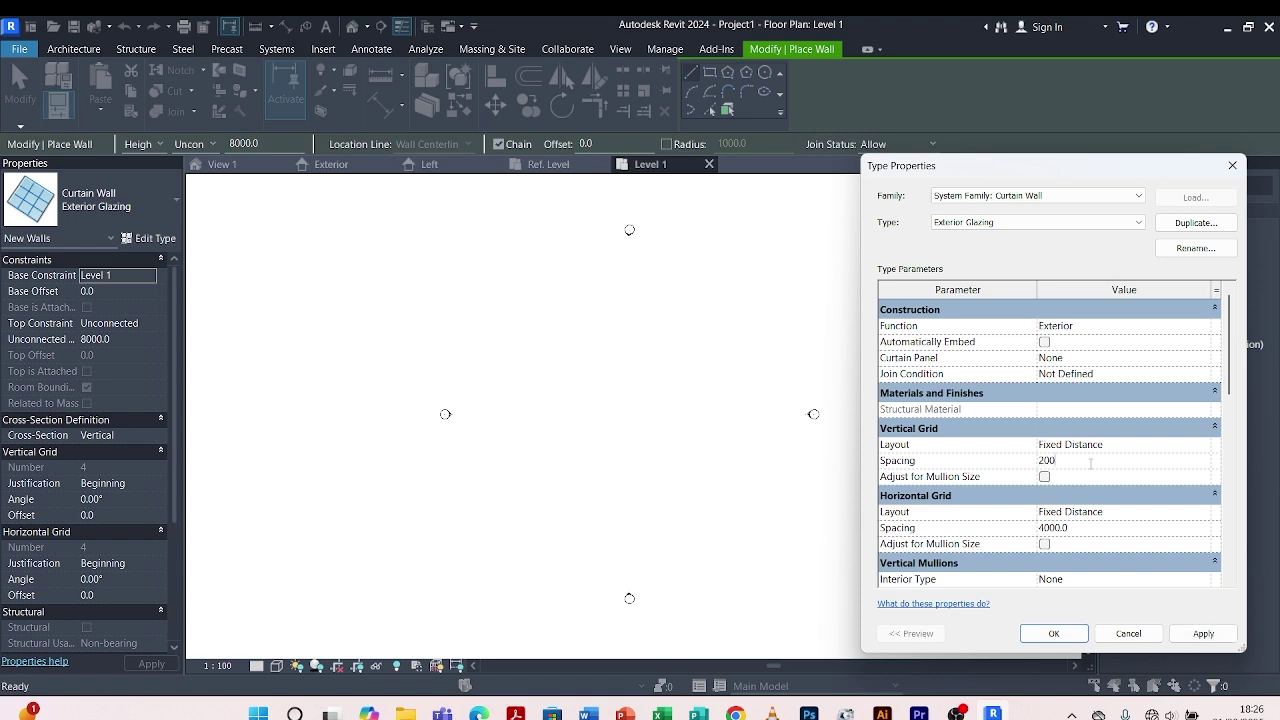
Set the Exterior Glazing type's curtain panel to "sheet cladding : sheet cladding" and apply the type changes
{"action": "scroll", "coordinate": [1066, 498], "scroll_direction": "down", "scroll_amount": 1}
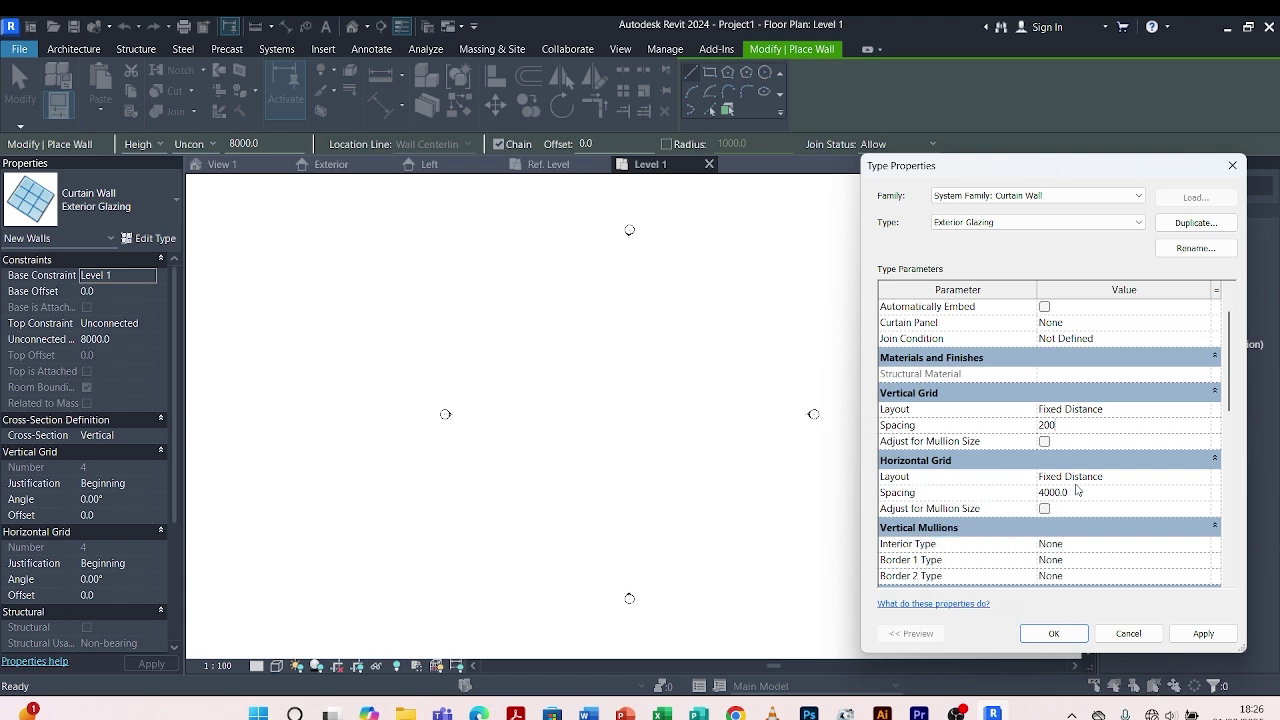
{"action": "scroll", "coordinate": [1076, 490], "scroll_direction": "down", "scroll_amount": 2}
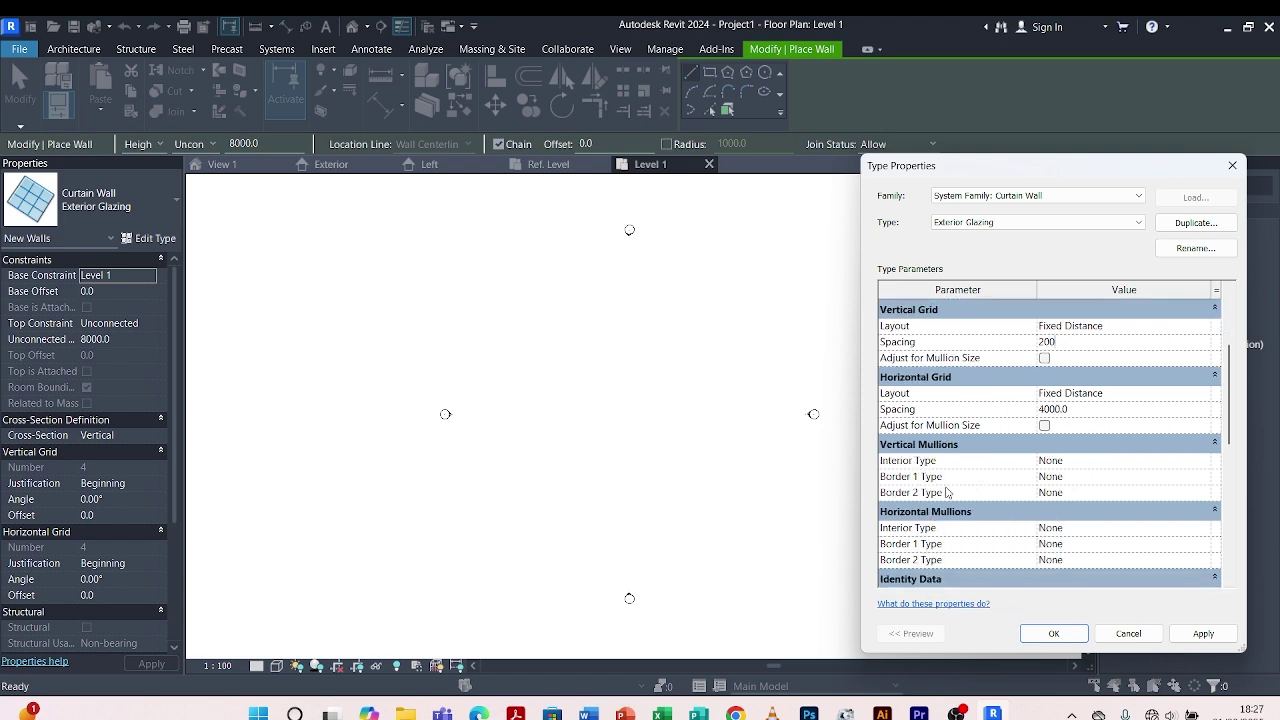
{"action": "scroll", "coordinate": [972, 524], "scroll_direction": "down", "scroll_amount": 1}
{"action": "scroll", "coordinate": [995, 541], "scroll_direction": "up", "scroll_amount": 4}
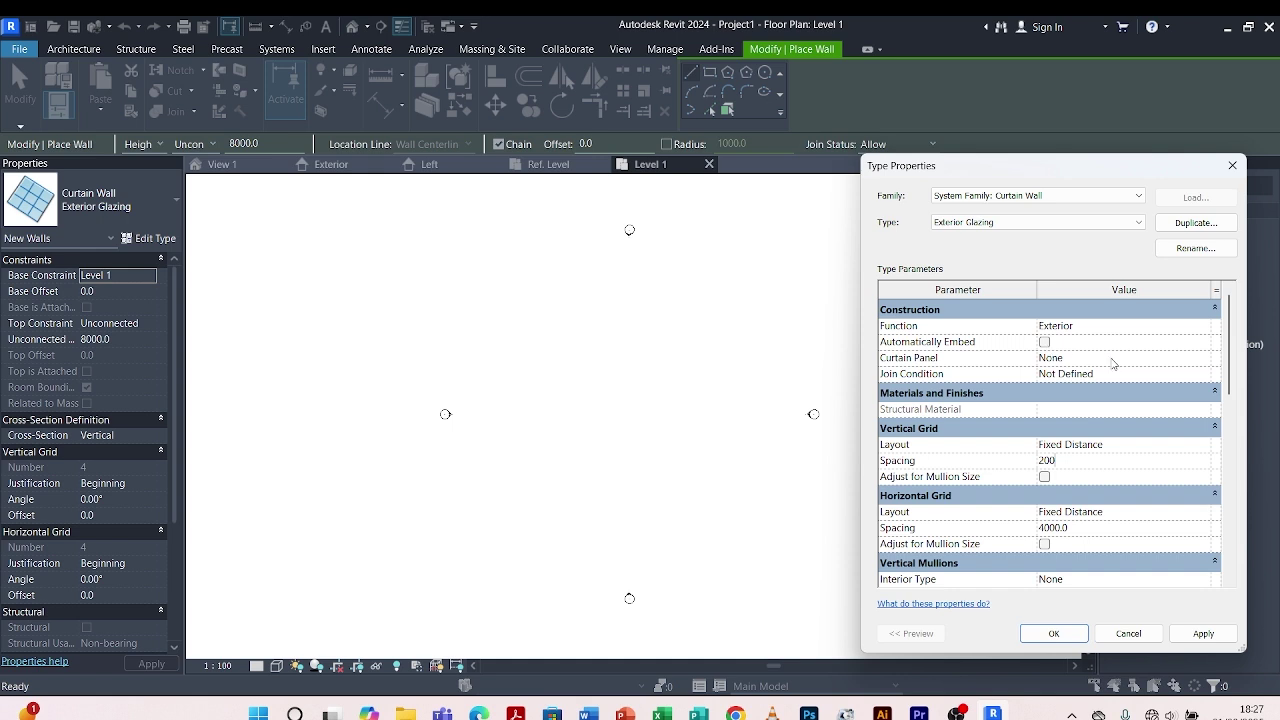
{"action": "left_click", "coordinate": [1200, 363]}
{"action": "left_click", "coordinate": [1202, 363]}
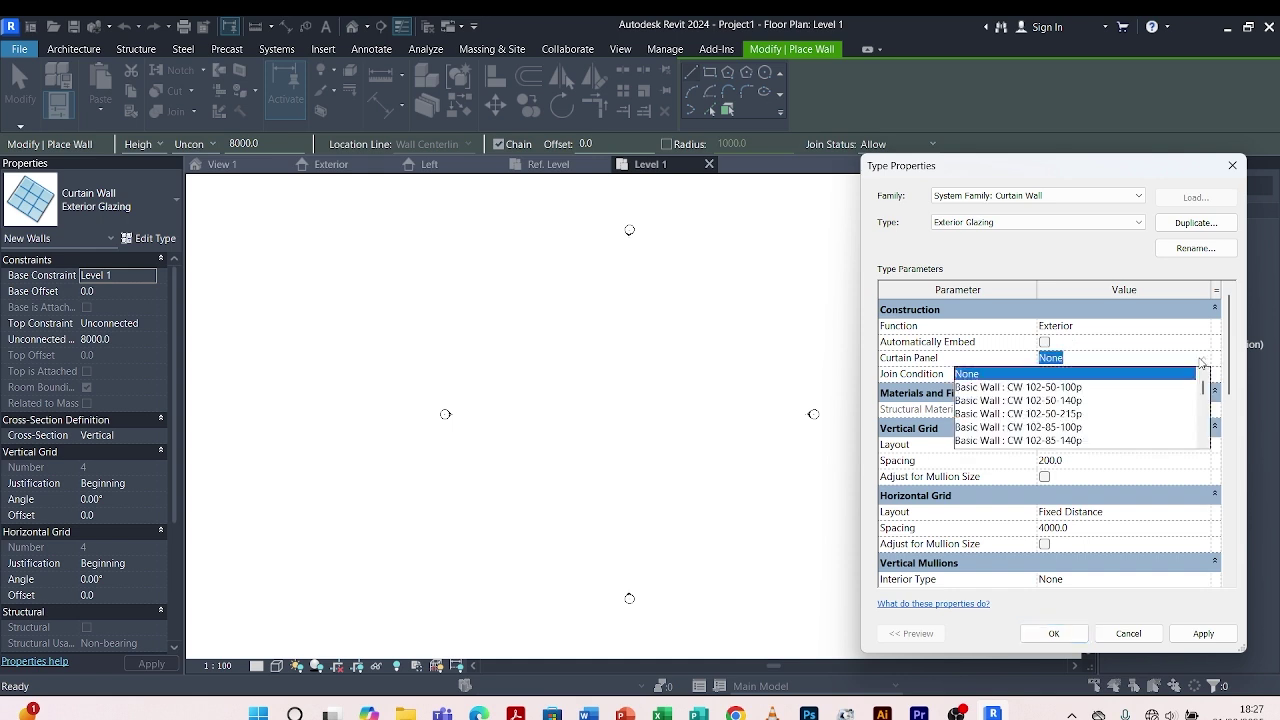
{"action": "scroll", "coordinate": [1095, 417], "scroll_direction": "down", "scroll_amount": 10}
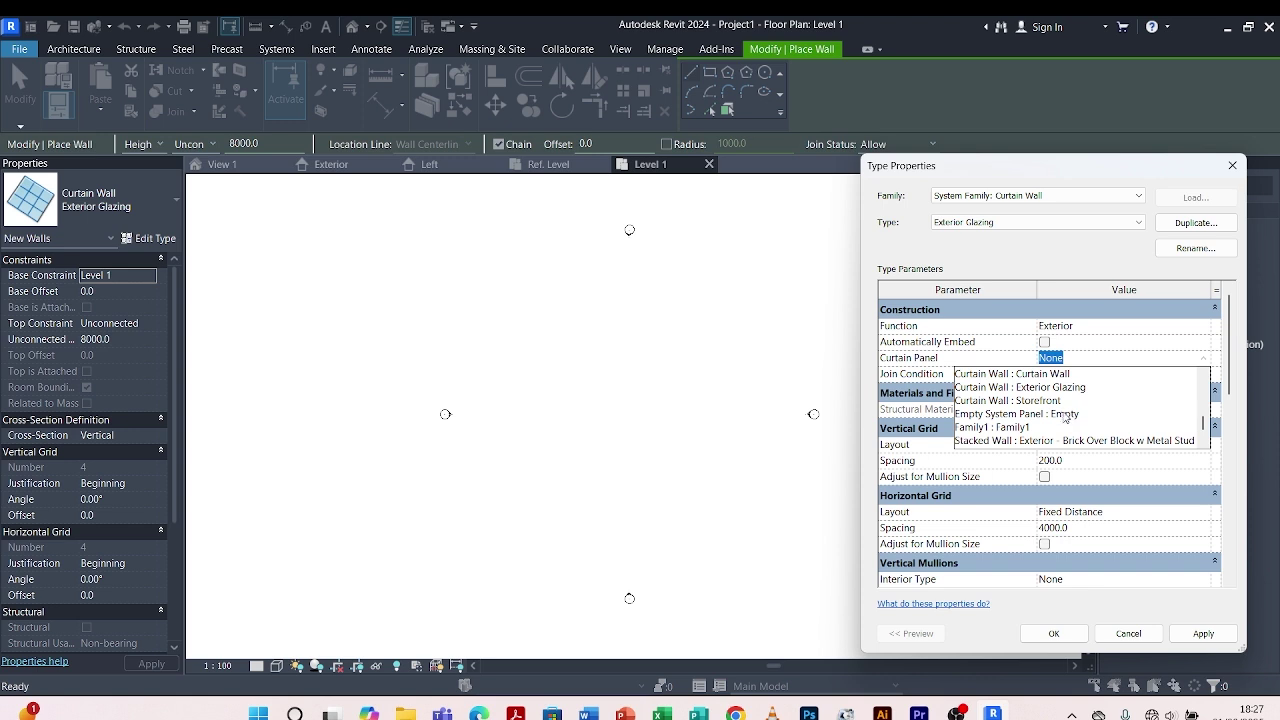
{"action": "scroll", "coordinate": [1055, 422], "scroll_direction": "down", "scroll_amount": 1}
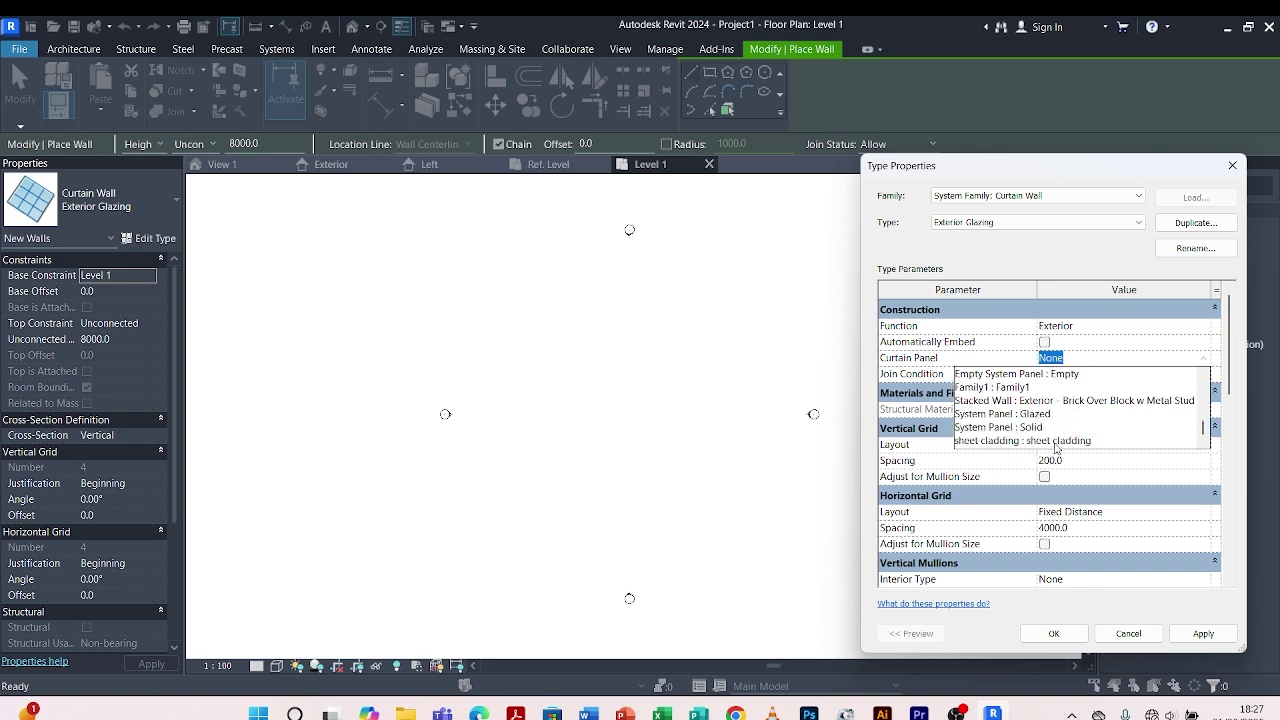
{"action": "left_click", "coordinate": [1055, 441]}
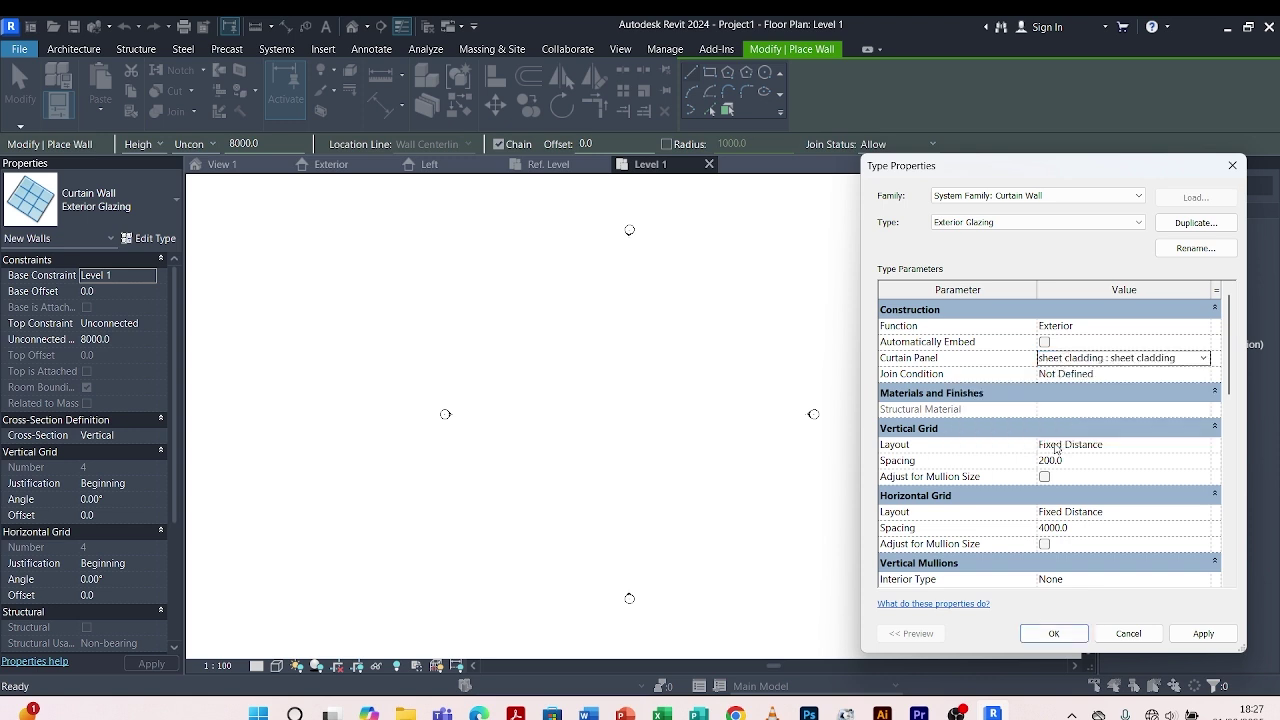
{"action": "left_click", "coordinate": [1203, 633]}
{"action": "left_click", "coordinate": [1054, 633]}
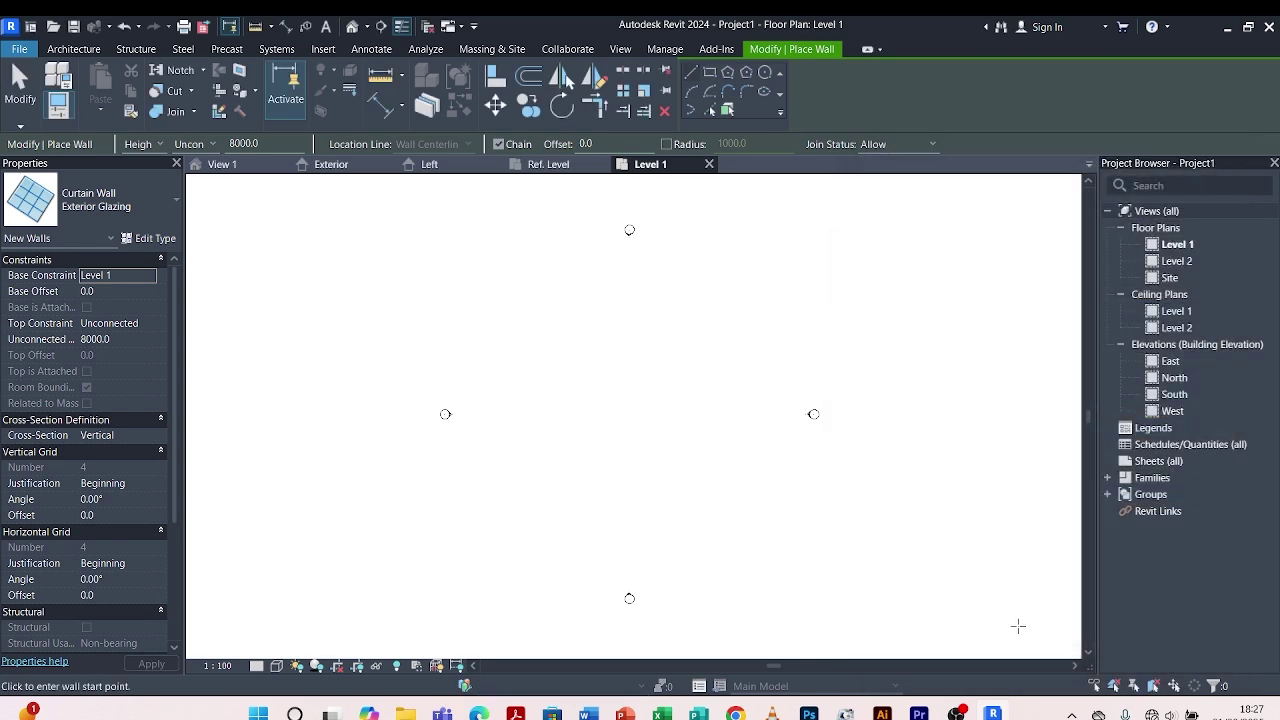
Draw a horizontal Exterior Glazing curtain wall about 25000 mm long between the elevation markers in the Level 1 plan
{"action": "left_click", "coordinate": [548, 423]}
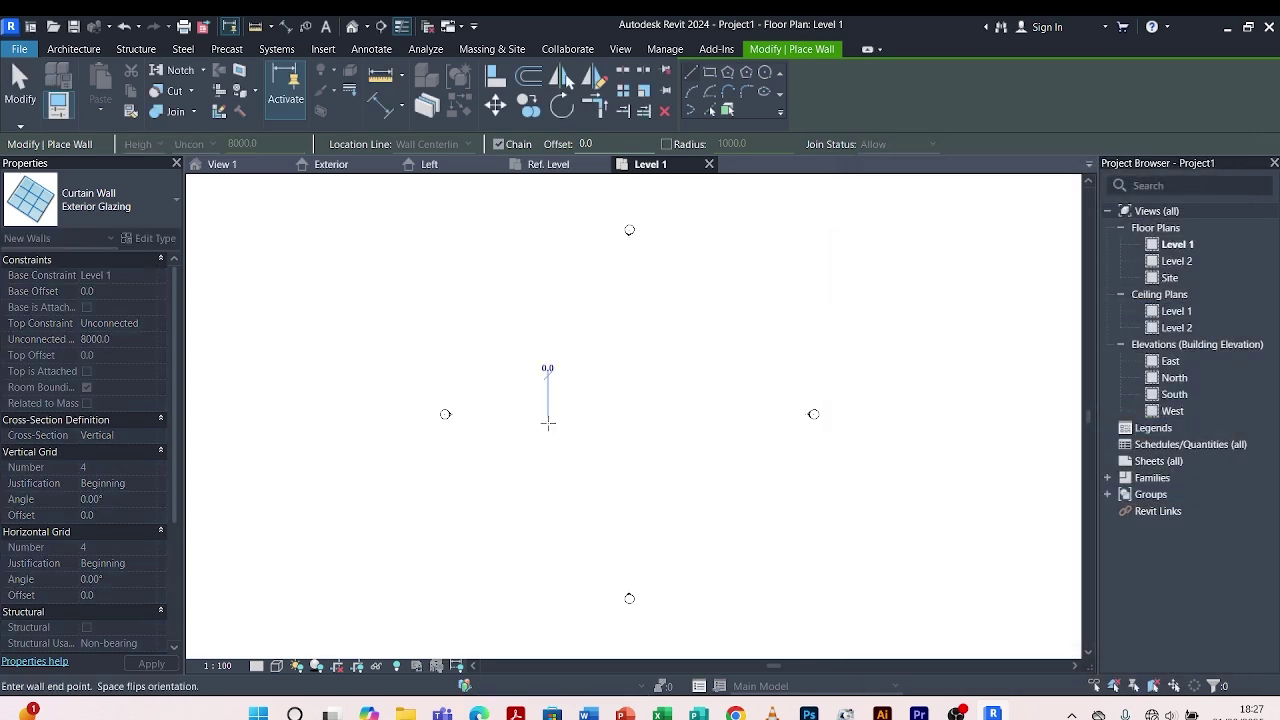
{"action": "scroll", "coordinate": [650, 423], "scroll_direction": "up", "scroll_amount": 2}
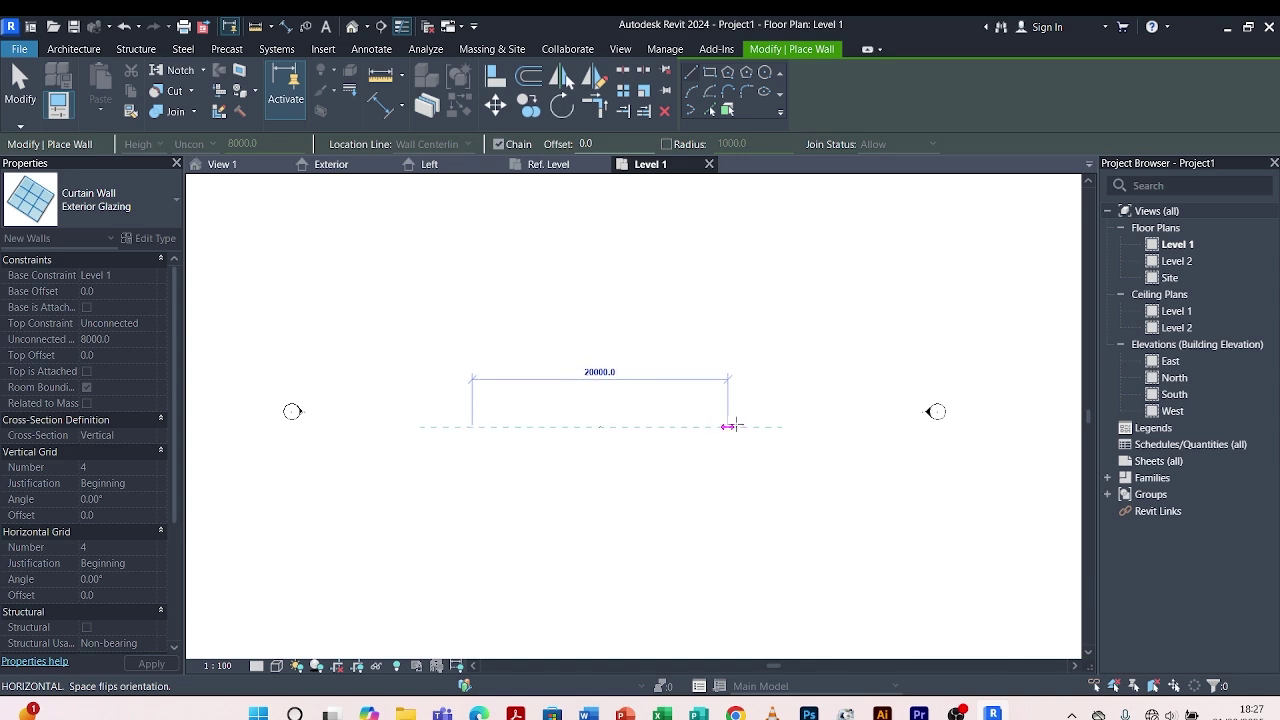
{"action": "left_click", "coordinate": [790, 427]}
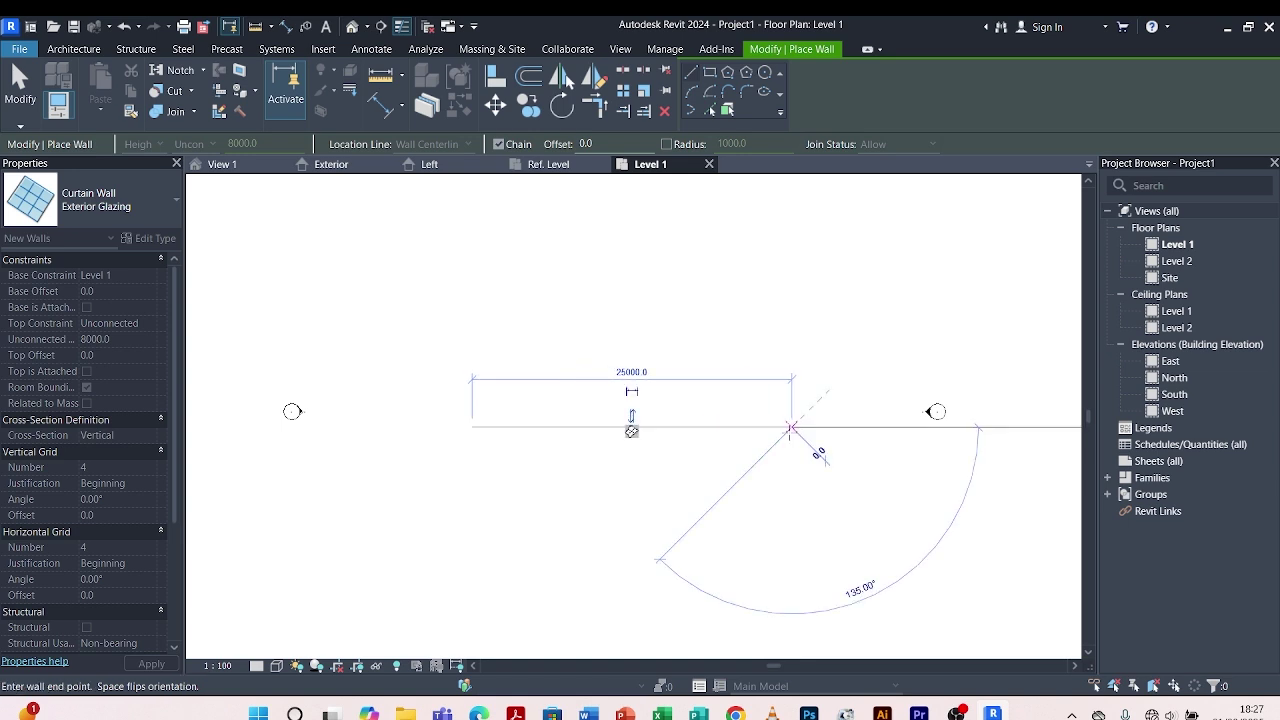
{"action": "key", "text": "Escape"}
{"action": "scroll", "coordinate": [637, 434], "scroll_direction": "up", "scroll_amount": 3}
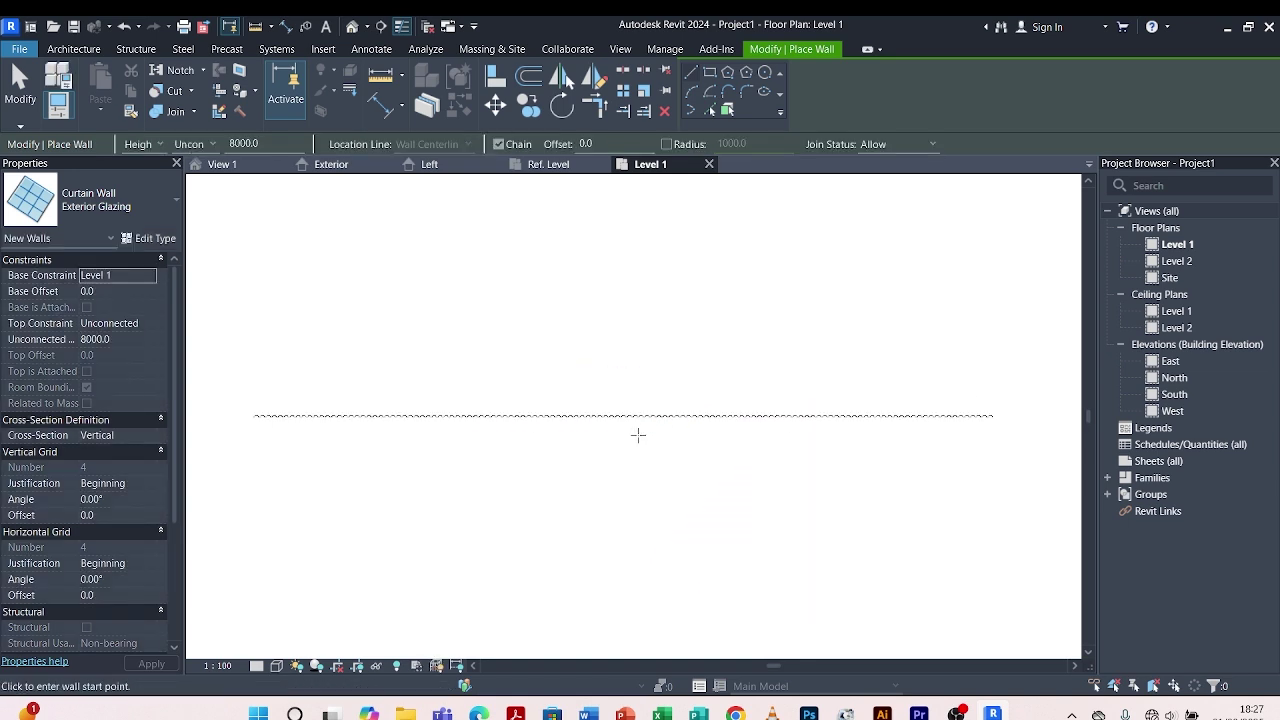
{"action": "scroll", "coordinate": [697, 403], "scroll_direction": "up", "scroll_amount": 3}
{"action": "scroll", "coordinate": [649, 420], "scroll_direction": "up", "scroll_amount": 4}
{"action": "key", "text": "Escape"}
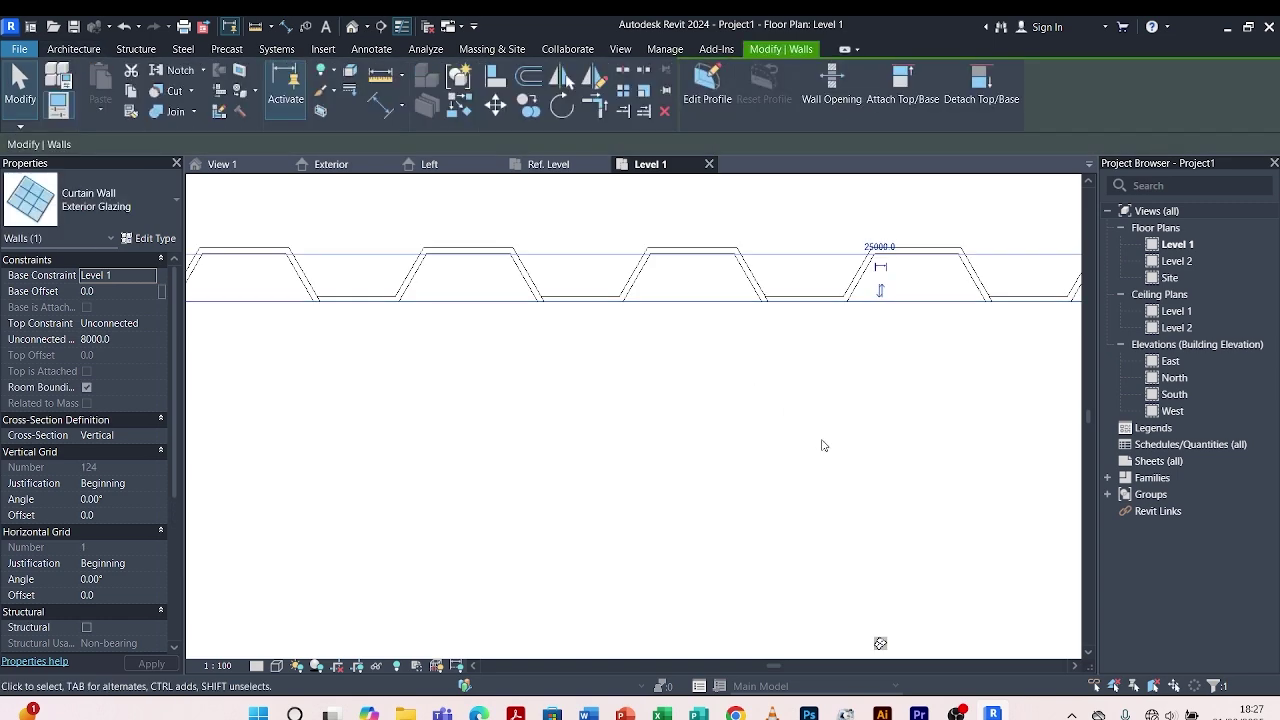
Examine the corrugated panel profile and the joints at the grid lines along the curtain wall in plan
{"action": "scroll", "coordinate": [845, 469], "scroll_direction": "down", "scroll_amount": 3}
{"action": "scroll", "coordinate": [765, 432], "scroll_direction": "up", "scroll_amount": 3}
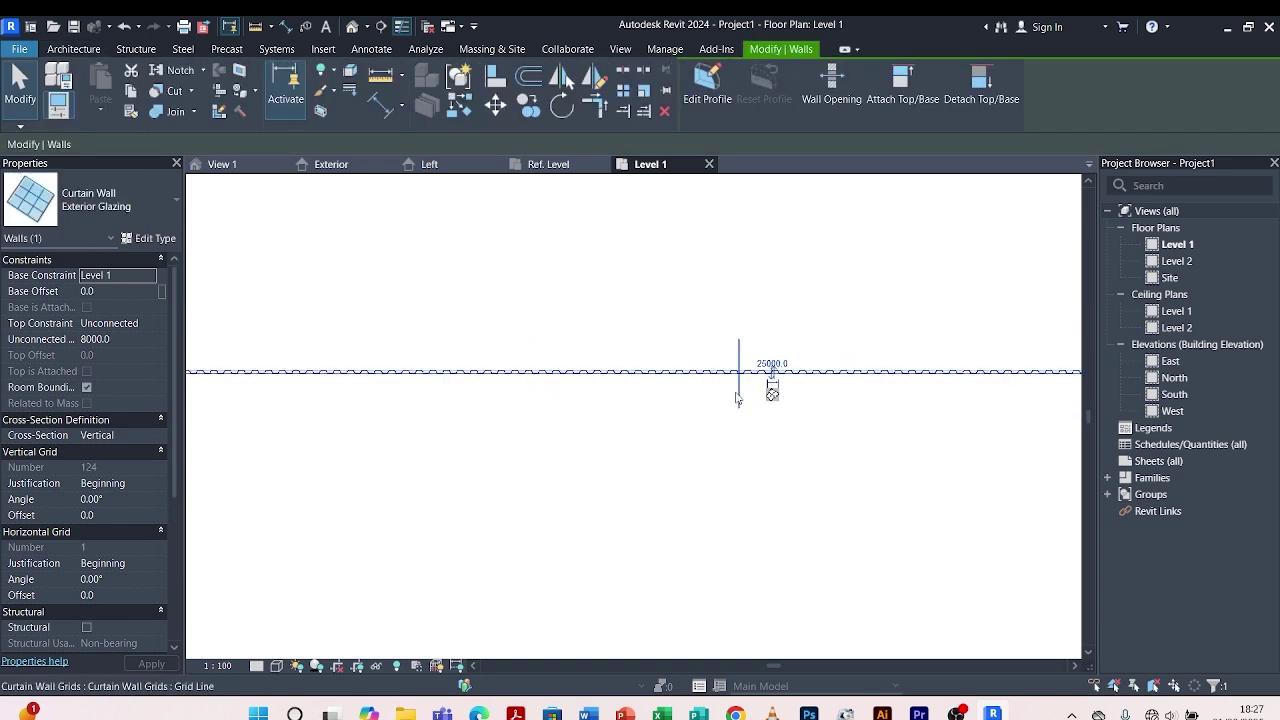
{"action": "scroll", "coordinate": [663, 360], "scroll_direction": "up", "scroll_amount": 5}
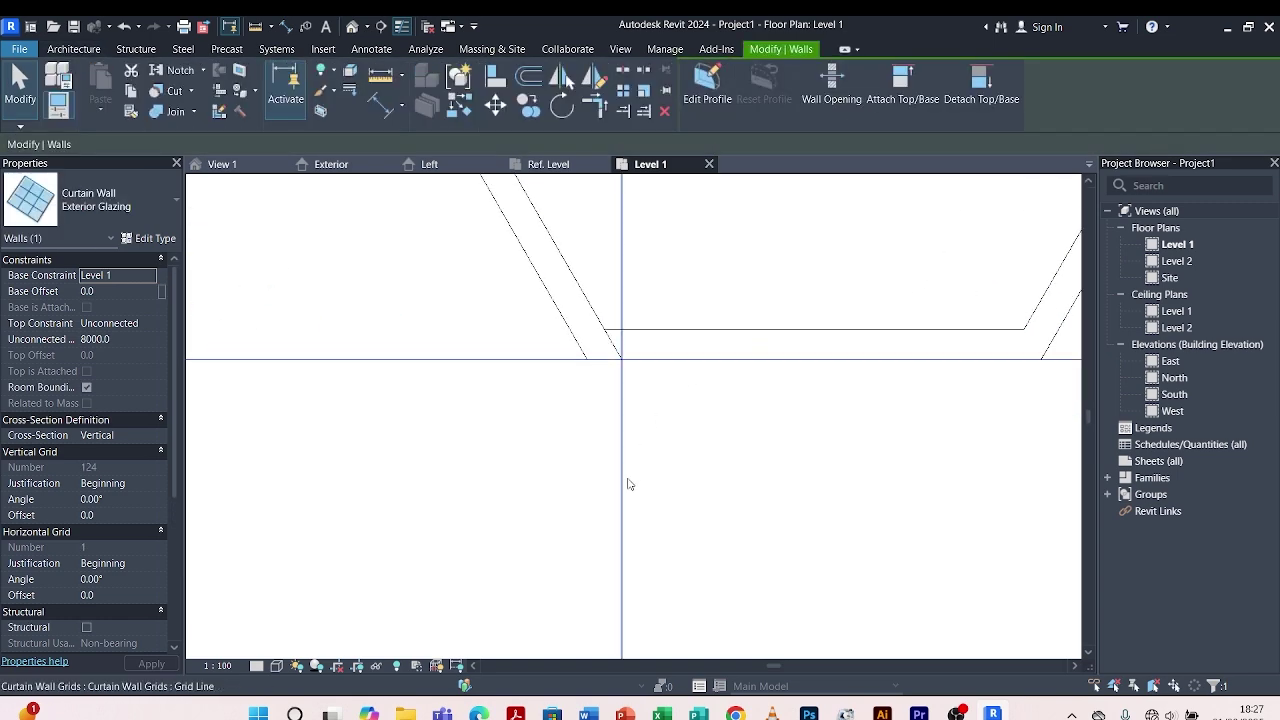
{"action": "key", "text": "Escape"}
{"action": "scroll", "coordinate": [608, 349], "scroll_direction": "up", "scroll_amount": 3}
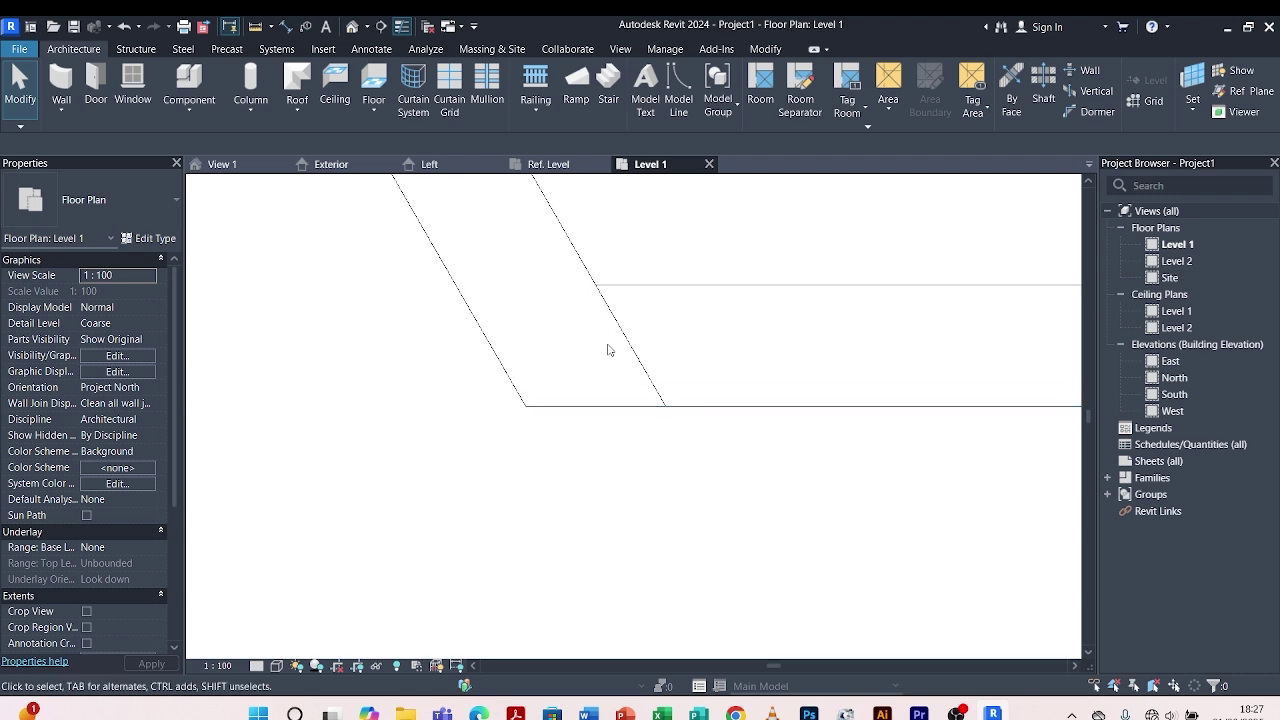
{"action": "scroll", "coordinate": [626, 417], "scroll_direction": "up", "scroll_amount": 1}
{"action": "scroll", "coordinate": [626, 371], "scroll_direction": "up", "scroll_amount": 3}
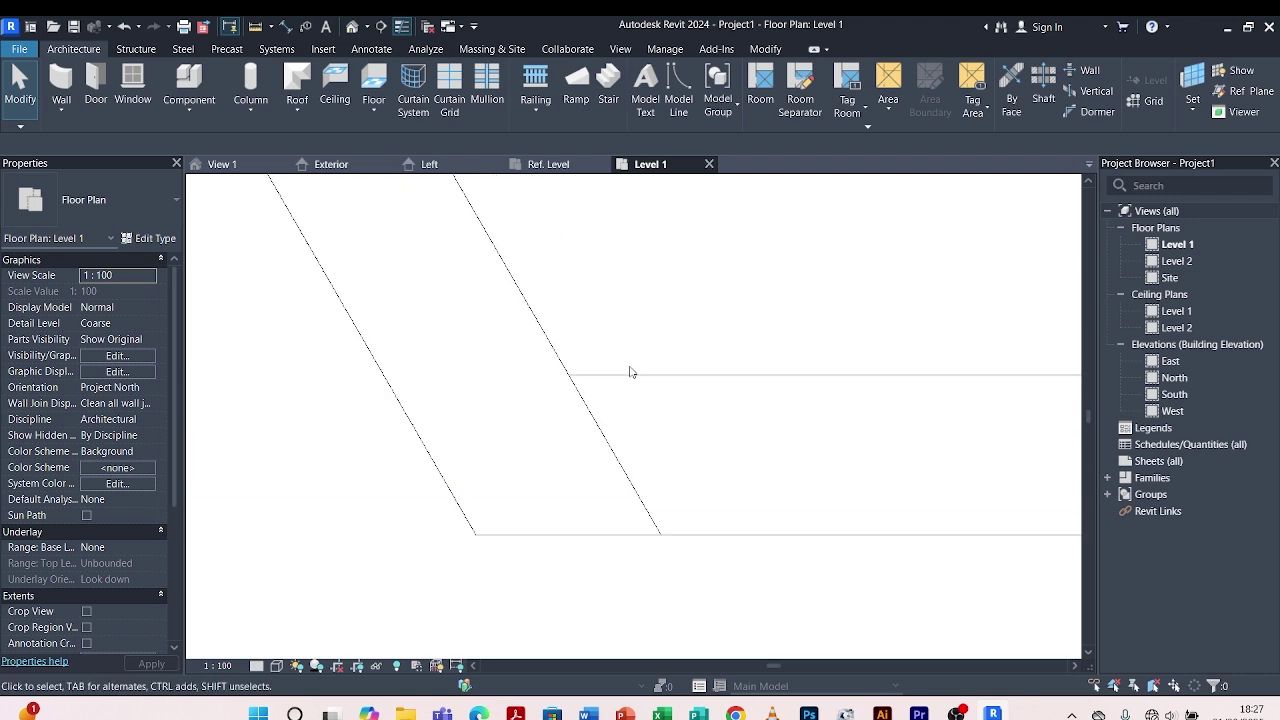
{"action": "scroll", "coordinate": [550, 382], "scroll_direction": "down", "scroll_amount": 3}
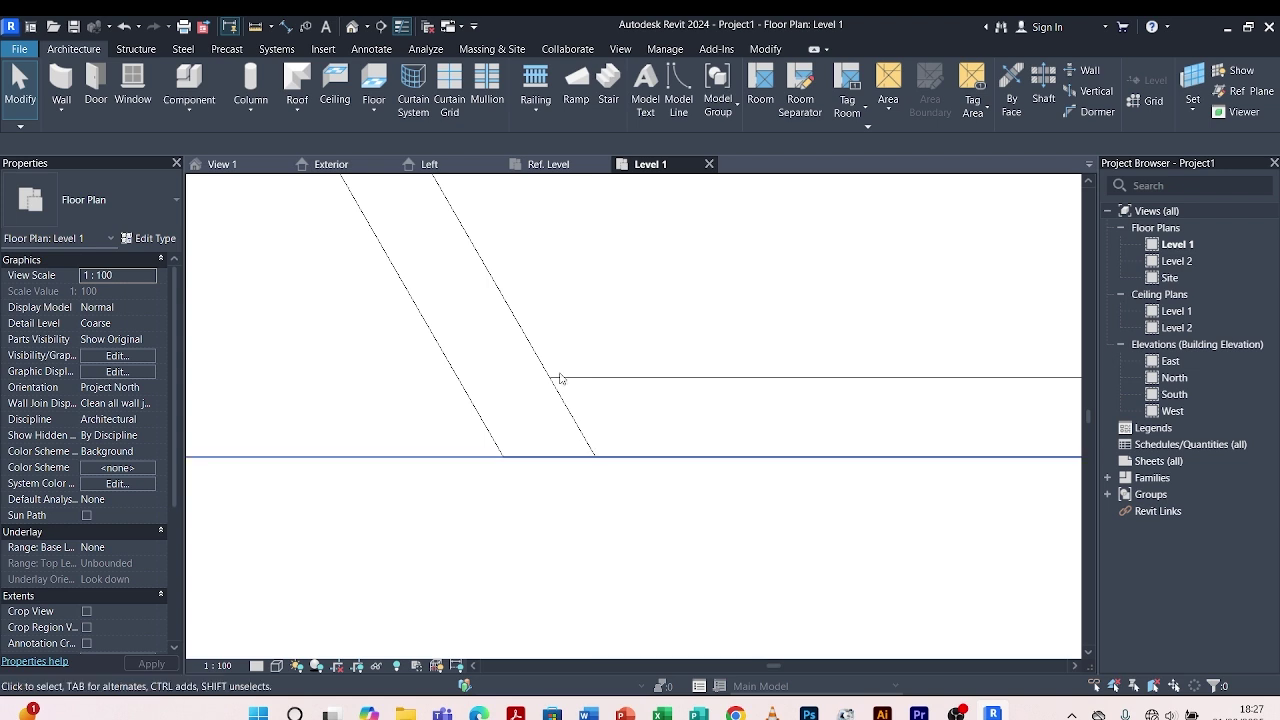
{"action": "scroll", "coordinate": [563, 489], "scroll_direction": "down", "scroll_amount": 1}
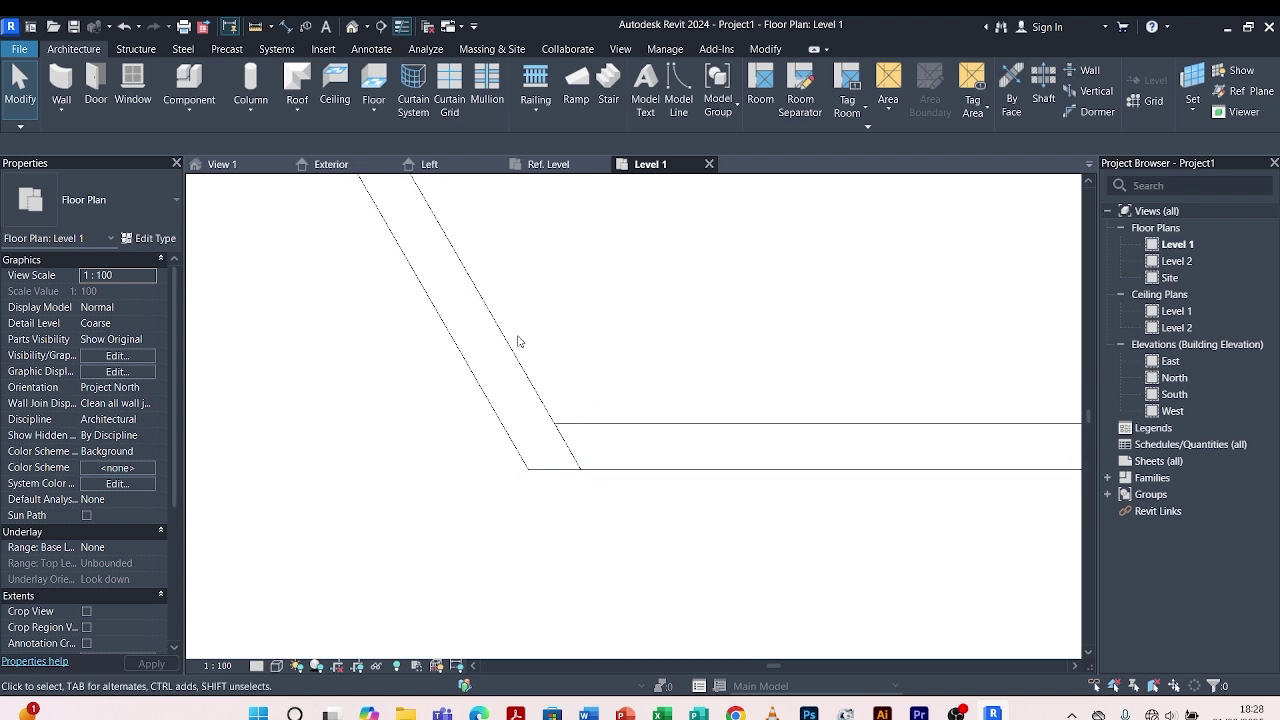
{"action": "scroll", "coordinate": [577, 468], "scroll_direction": "up", "scroll_amount": 2}
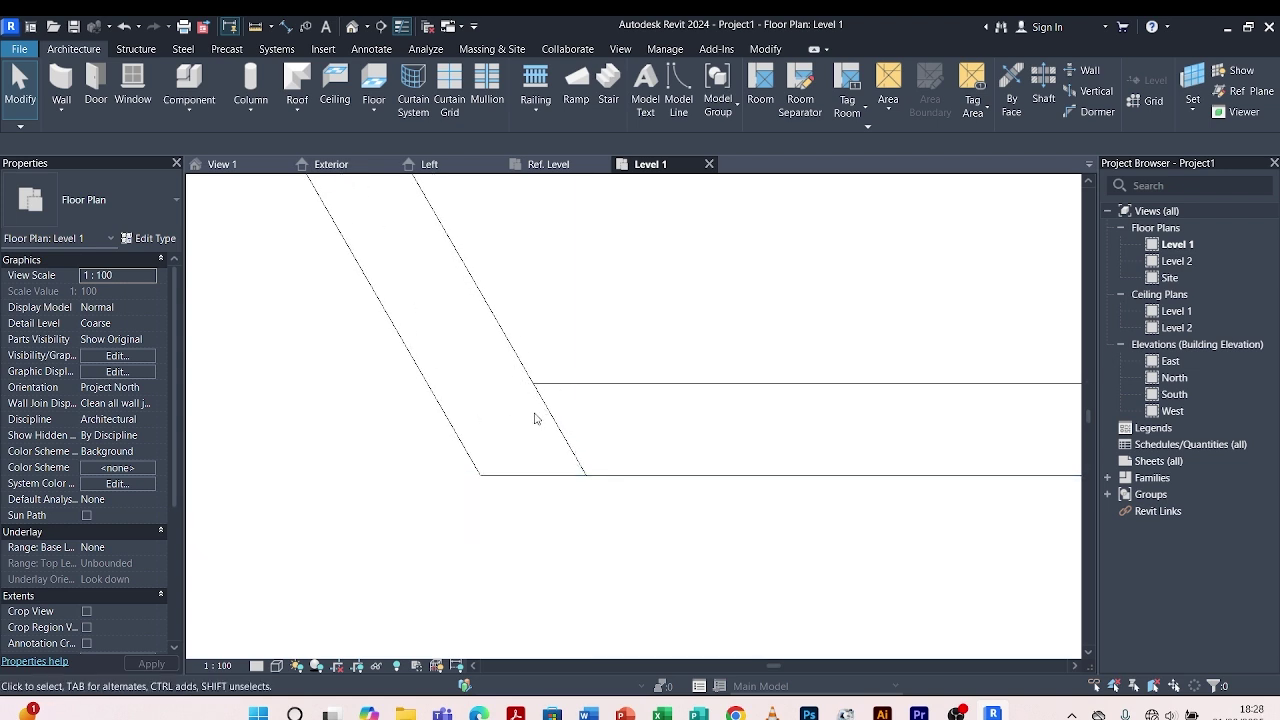
{"action": "key", "text": "z"}
{"action": "key", "text": "f"}
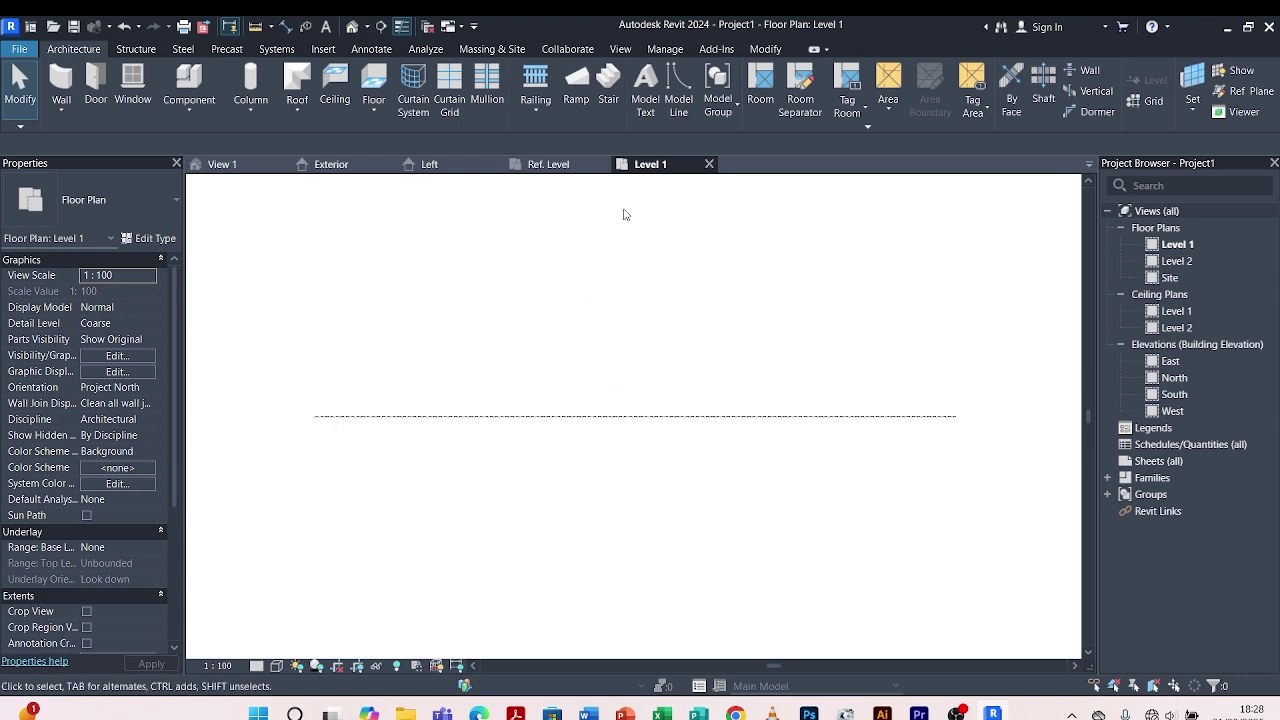
Open the project's default 3D view and set its detail level to Fine
{"action": "left_click", "coordinate": [351, 29]}
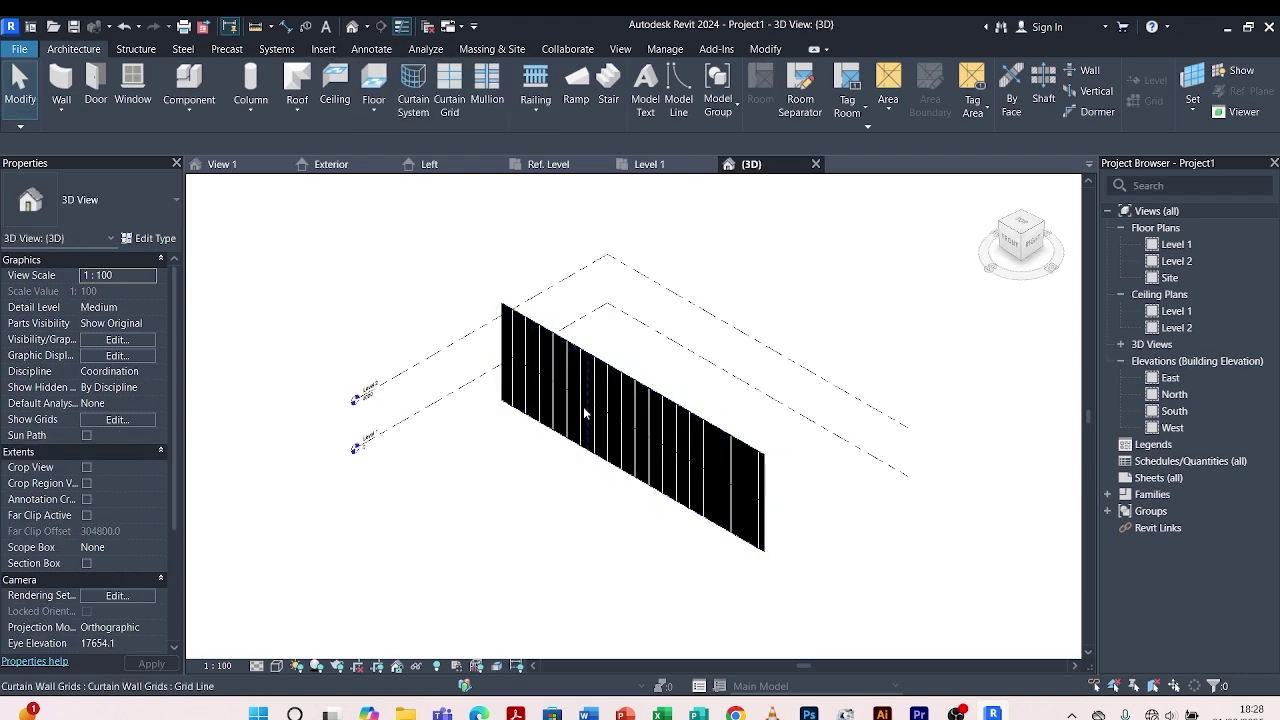
{"action": "scroll", "coordinate": [683, 575], "scroll_direction": "up", "scroll_amount": 2}
{"action": "scroll", "coordinate": [685, 573], "scroll_direction": "up", "scroll_amount": 2}
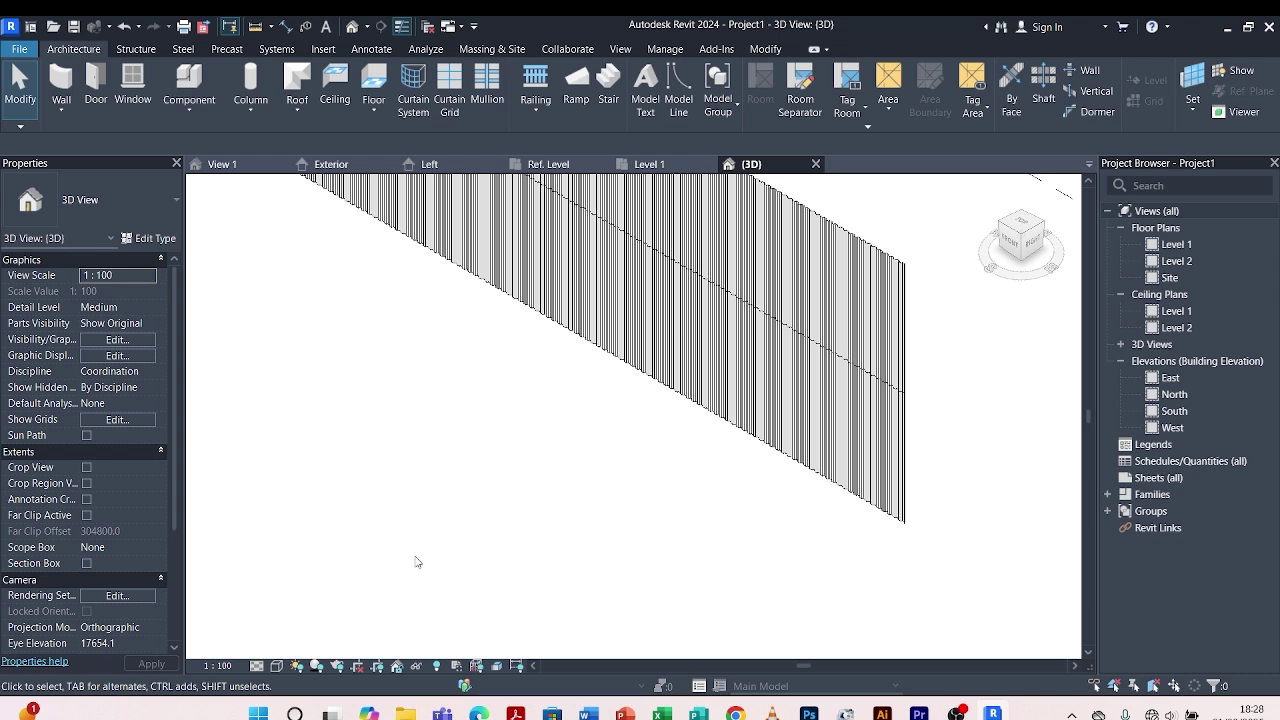
{"action": "left_click", "coordinate": [257, 665]}
{"action": "left_click", "coordinate": [268, 649]}
{"action": "middle_click_drag", "start_coordinate": [446, 445], "coordinate": [610, 515], "text": "shift"}
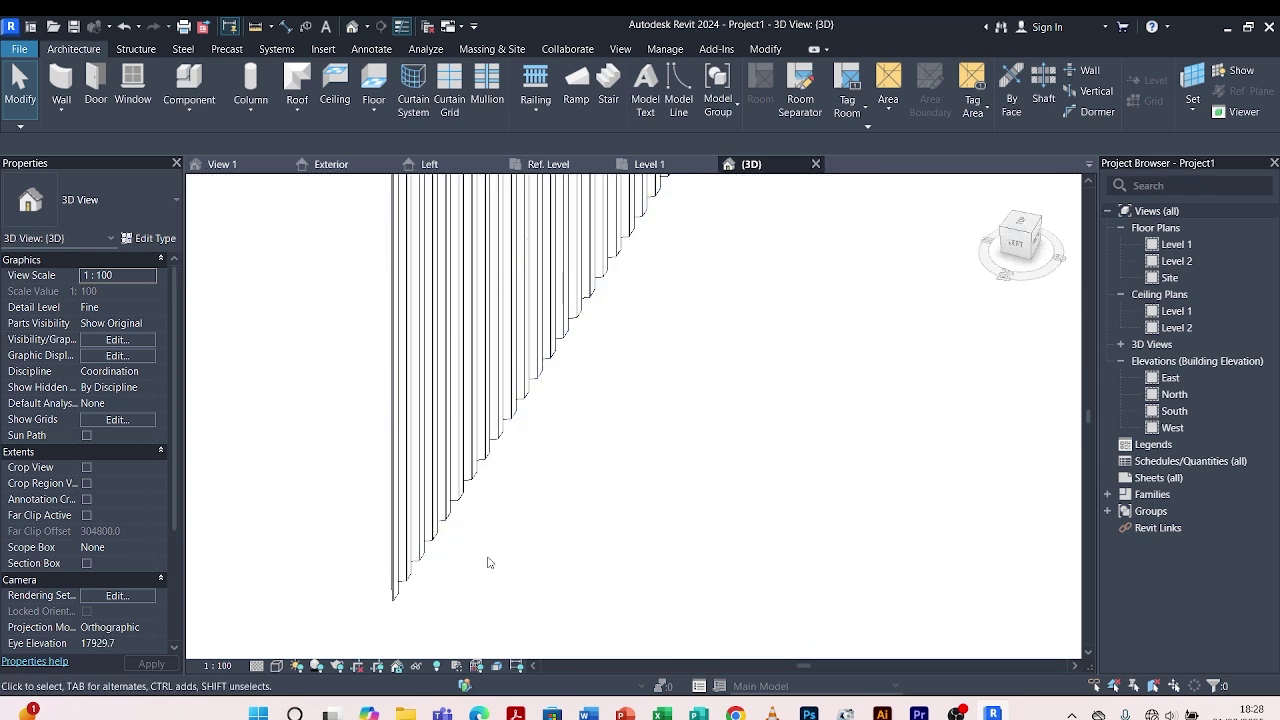
Set the 3D view's visual style to Shaded and inspect the corrugated cladding from several angles
{"action": "left_click", "coordinate": [276, 665]}
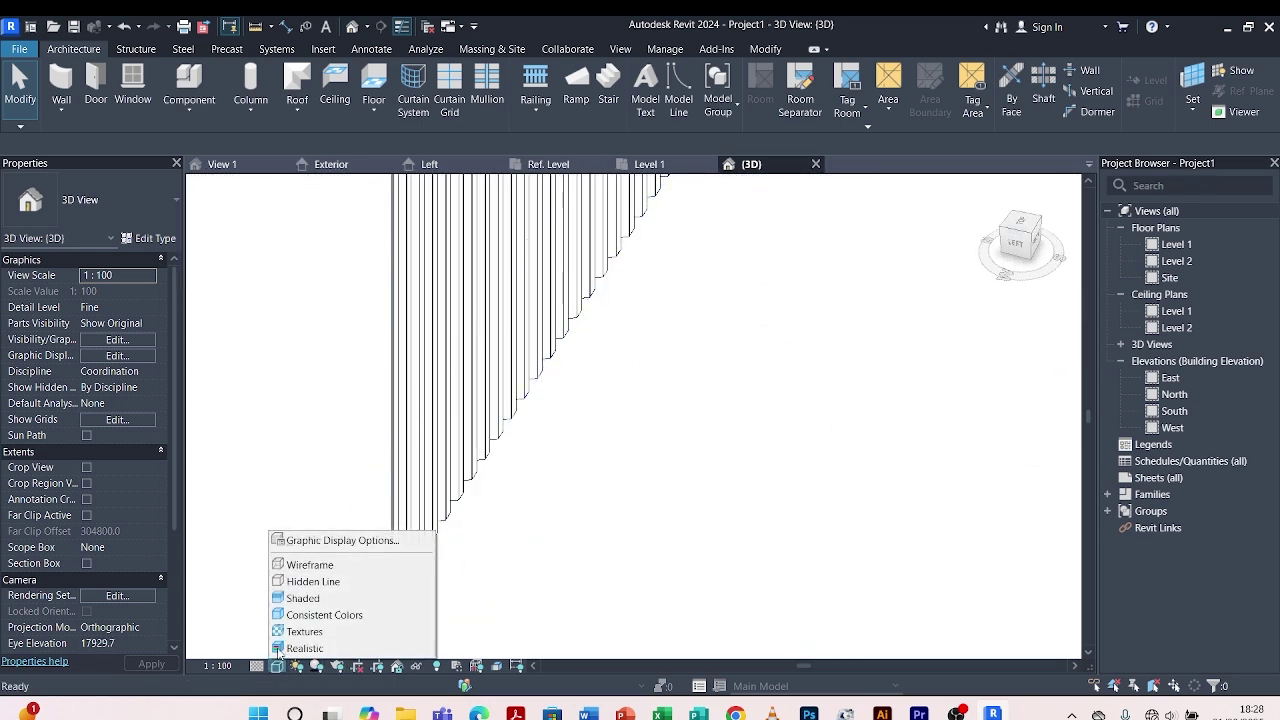
{"action": "left_click", "coordinate": [290, 598]}
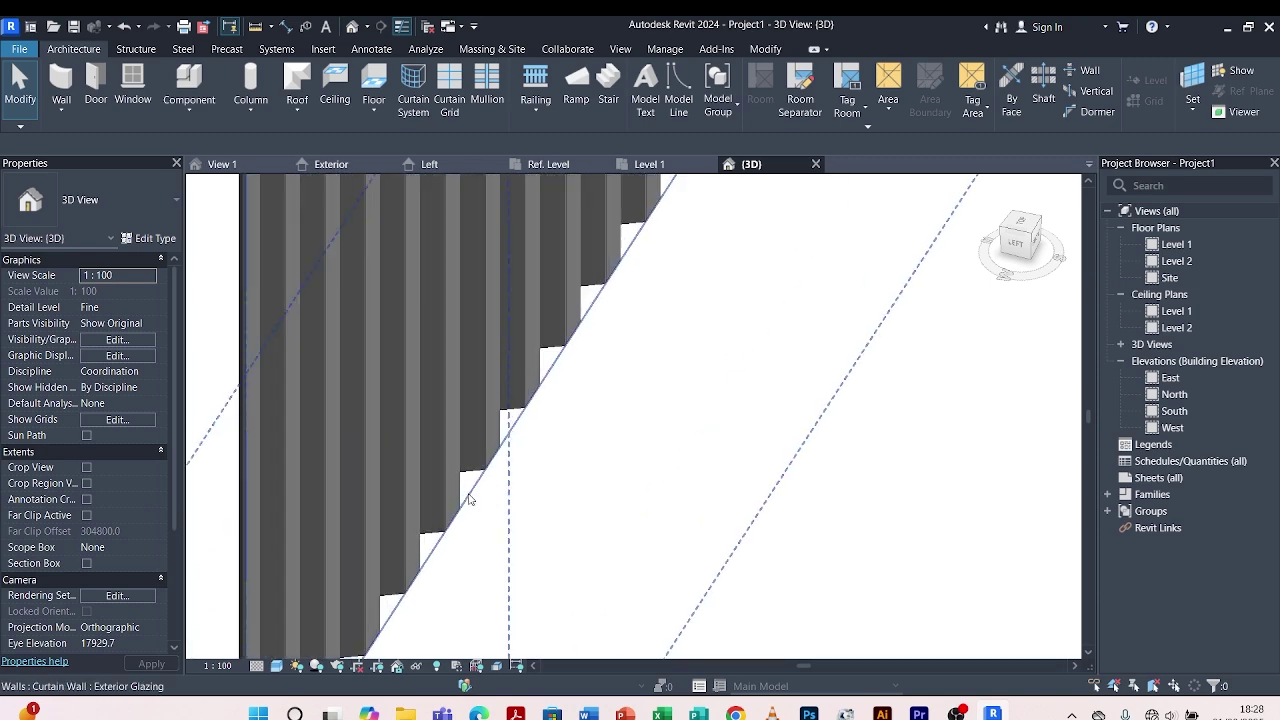
{"action": "middle_click_drag", "start_coordinate": [555, 516], "coordinate": [629, 508], "text": "shift"}
{"action": "scroll", "coordinate": [443, 500], "scroll_direction": "up", "scroll_amount": 10}
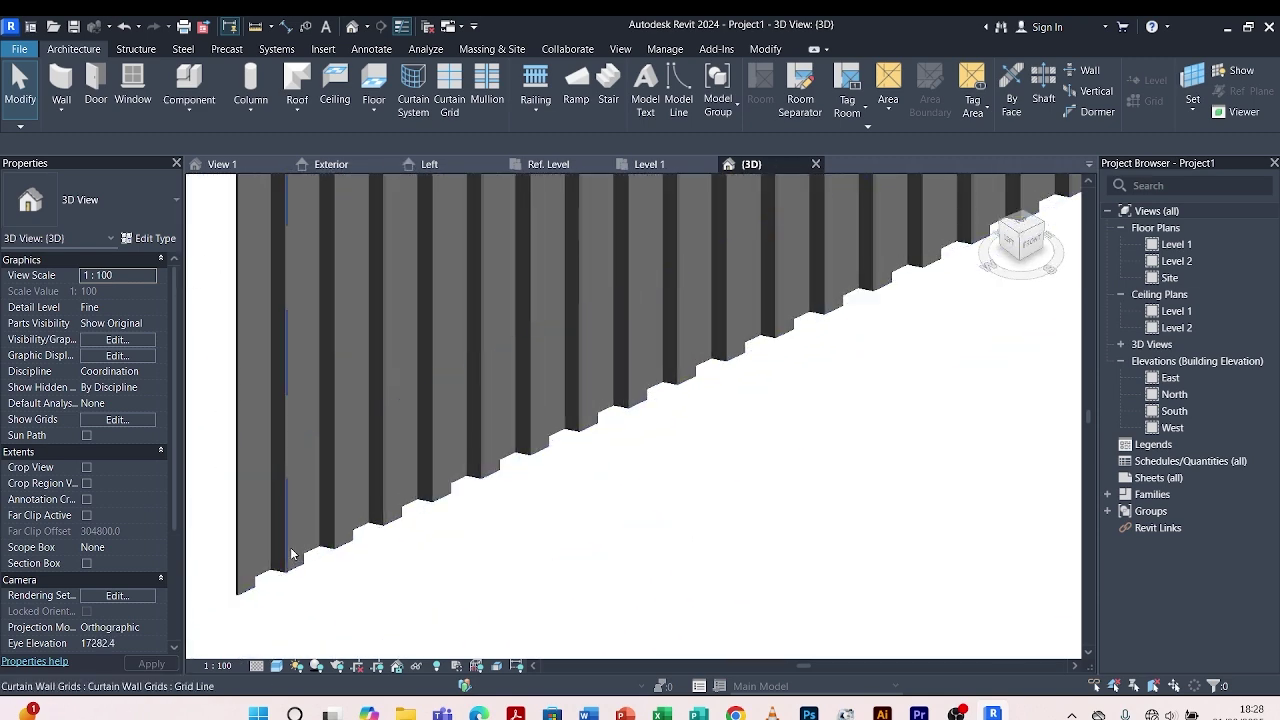
{"action": "scroll", "coordinate": [366, 556], "scroll_direction": "down", "scroll_amount": 5}
{"action": "middle_click_drag", "start_coordinate": [434, 571], "coordinate": [585, 128], "text": "shift"}
Start a new wall in the Level 1 floor plan using the Basic Wall type Generic - 300mm
{"action": "left_click", "coordinate": [645, 164]}
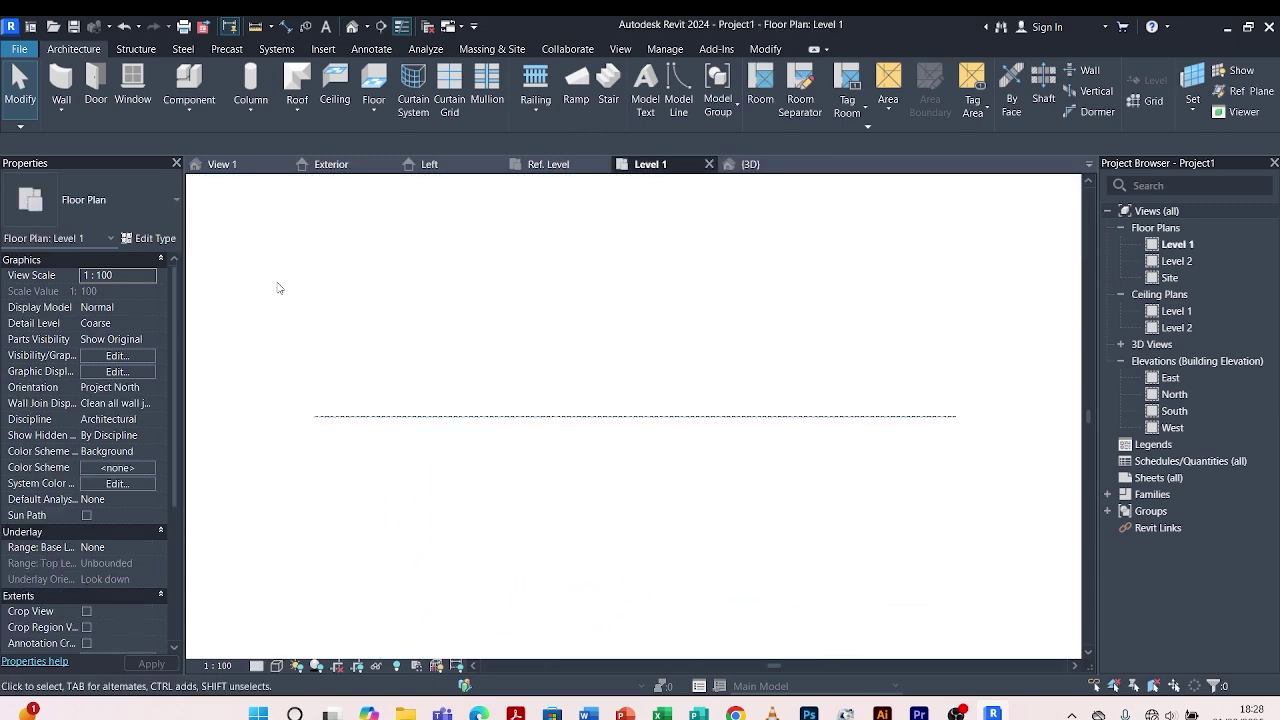
{"action": "left_click", "coordinate": [61, 80]}
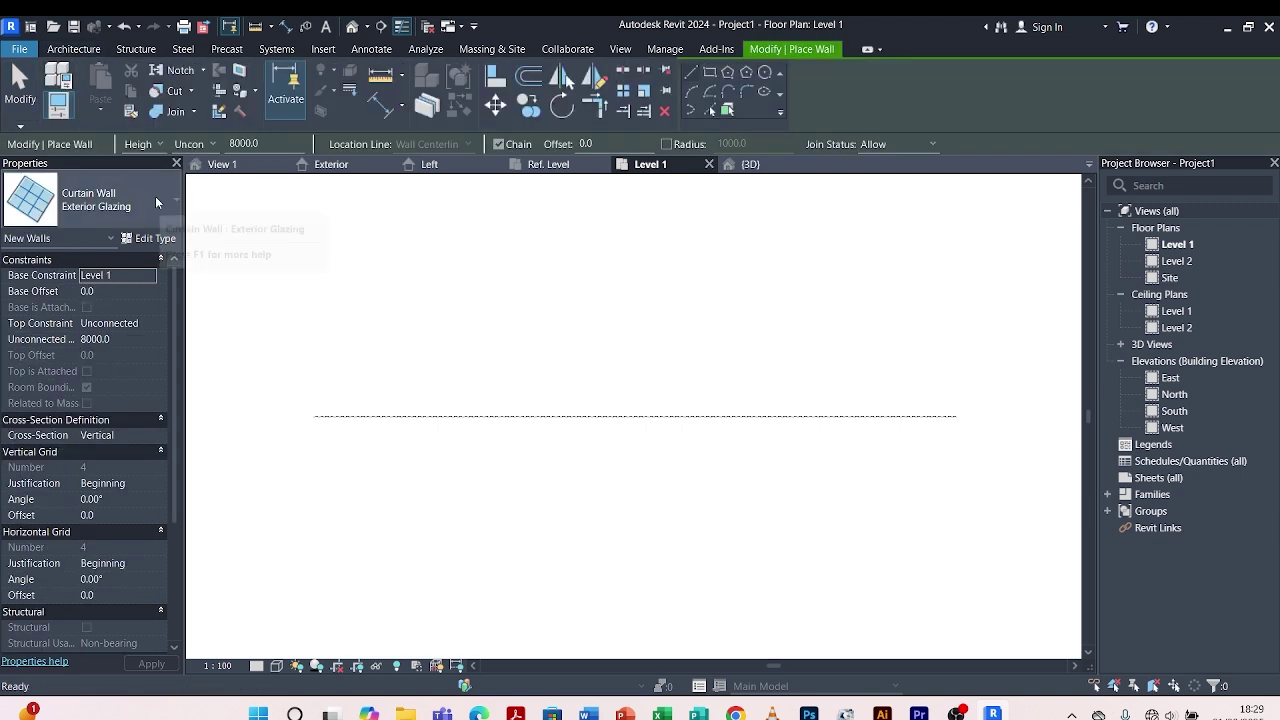
{"action": "left_click", "coordinate": [155, 196]}
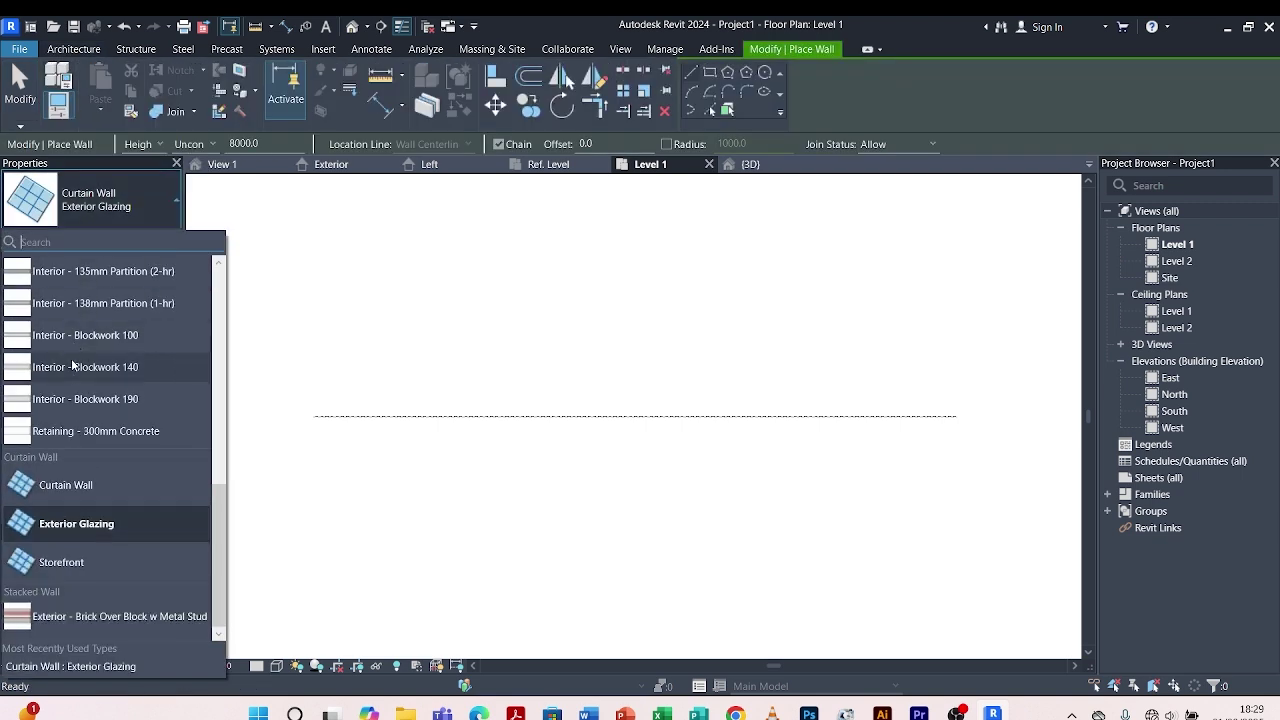
{"action": "scroll", "coordinate": [71, 360], "scroll_direction": "up", "scroll_amount": 5}
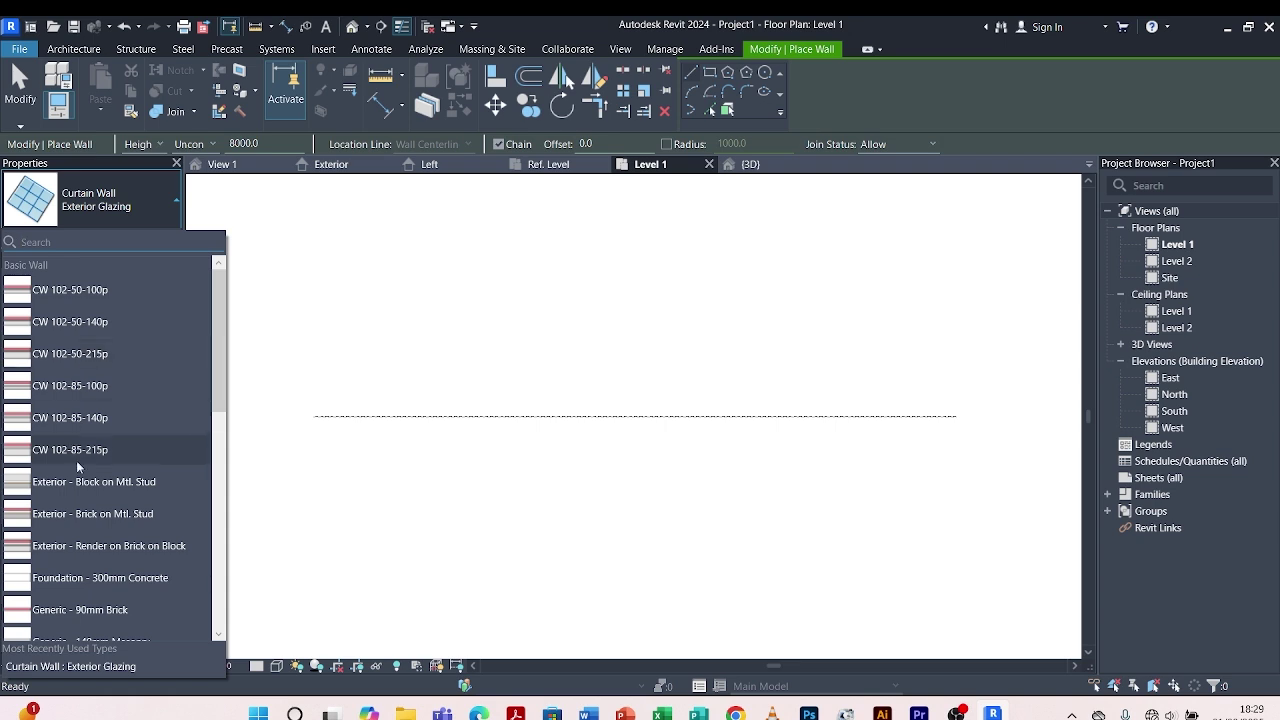
{"action": "scroll", "coordinate": [77, 488], "scroll_direction": "down", "scroll_amount": 3}
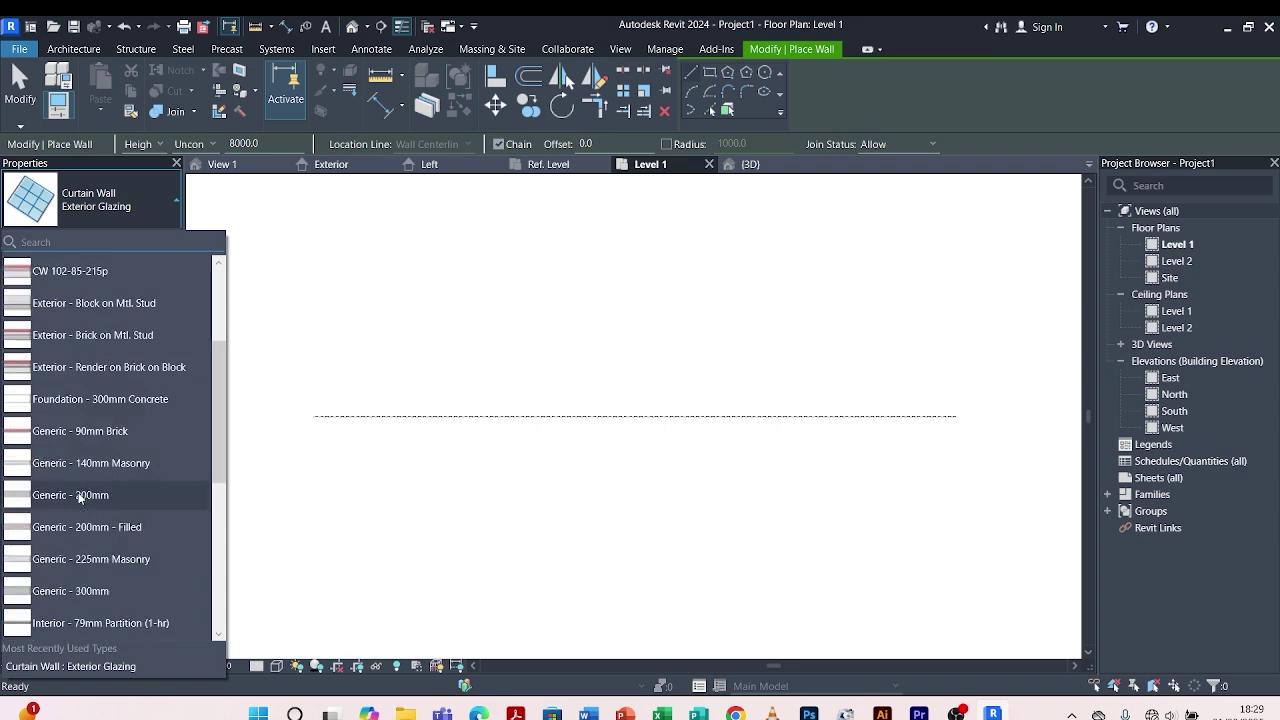
{"action": "left_click", "coordinate": [84, 591]}
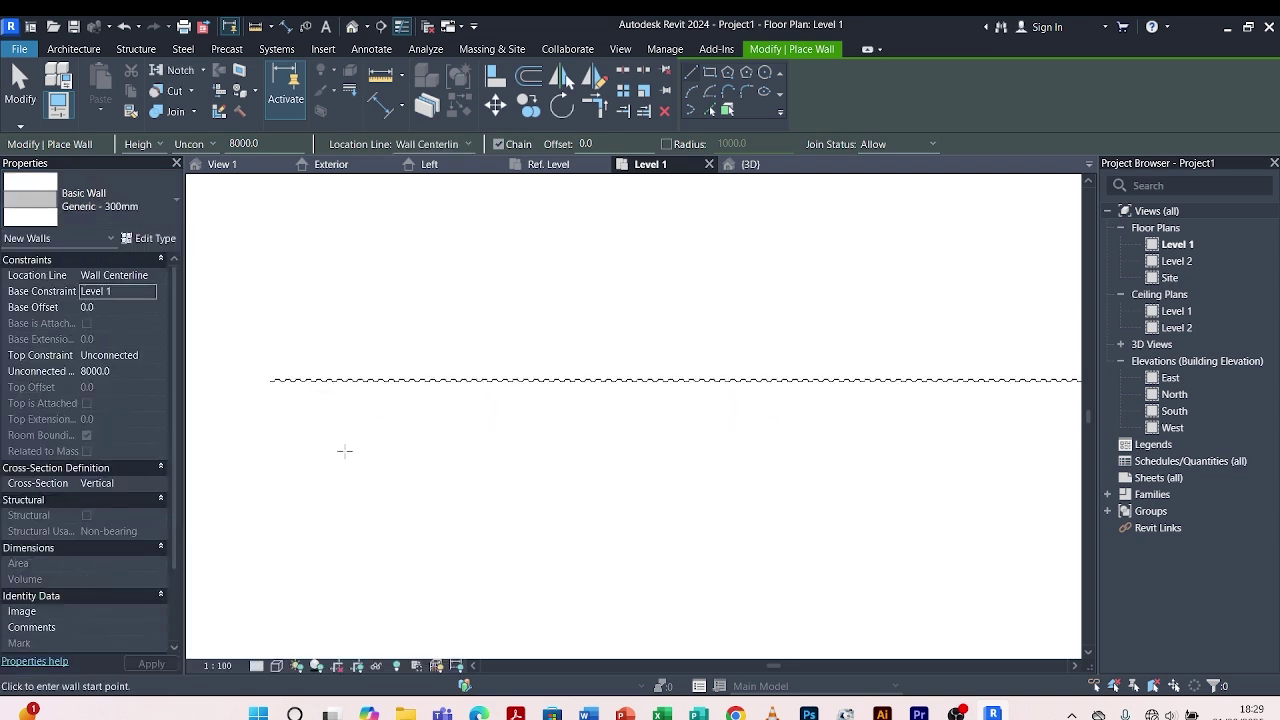
Draw a horizontal Generic - 300mm wall about 24950 mm long just behind the corrugated curtain wall, ending level with the cladding's end
{"action": "left_click", "coordinate": [302, 379]}
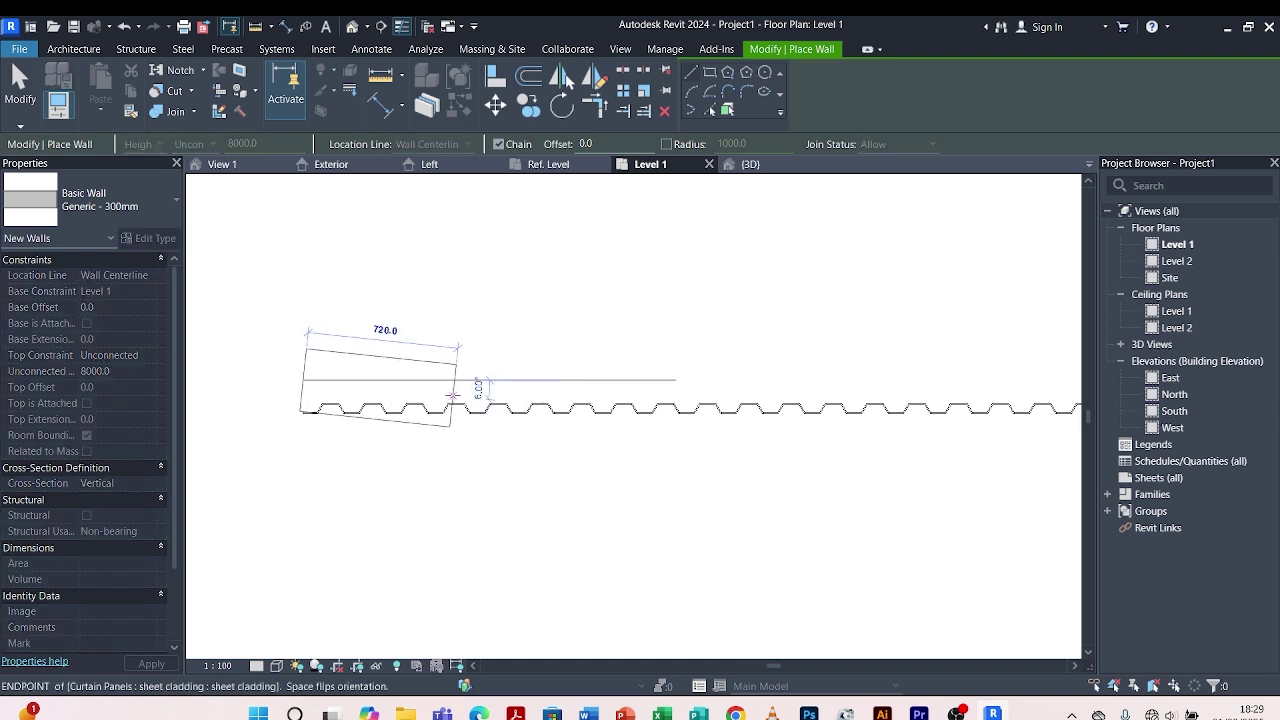
{"action": "key", "text": "Escape"}
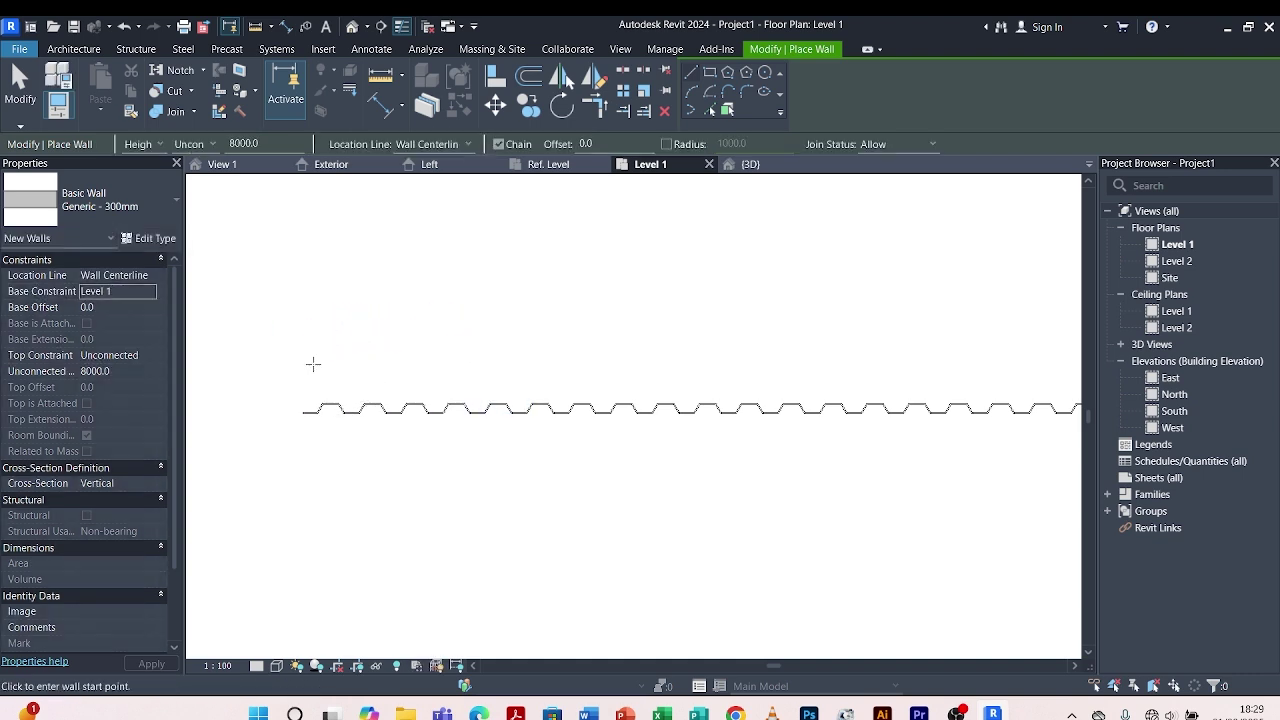
{"action": "left_click", "coordinate": [314, 364]}
{"action": "scroll", "coordinate": [472, 364], "scroll_direction": "down", "scroll_amount": 5}
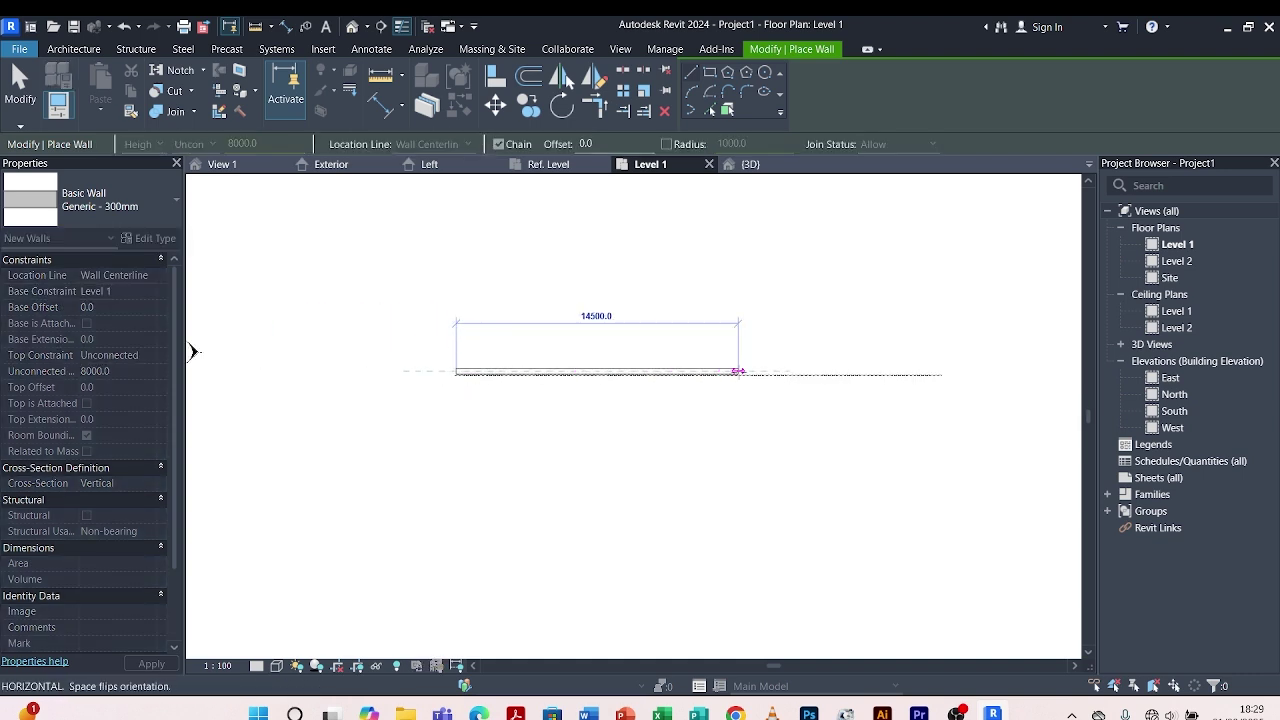
{"action": "scroll", "coordinate": [941, 371], "scroll_direction": "up", "scroll_amount": 2}
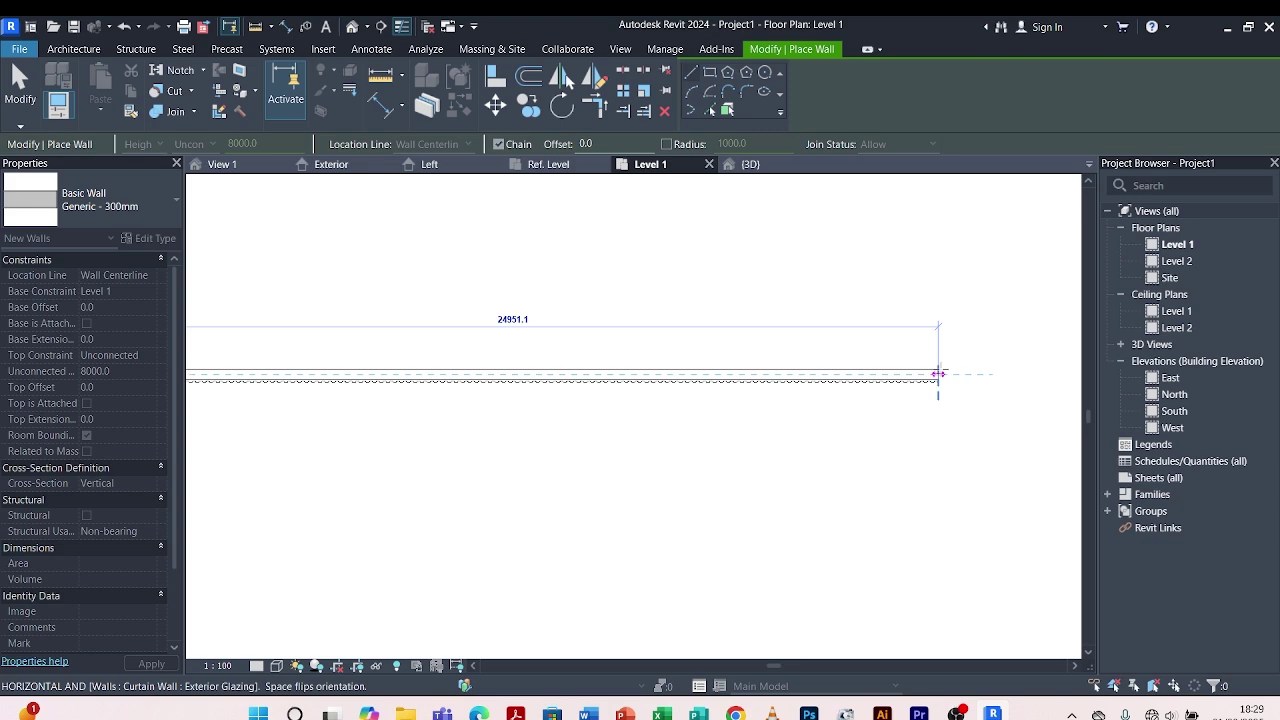
{"action": "left_click", "coordinate": [938, 374]}
{"action": "scroll", "coordinate": [945, 374], "scroll_direction": "up", "scroll_amount": 4}
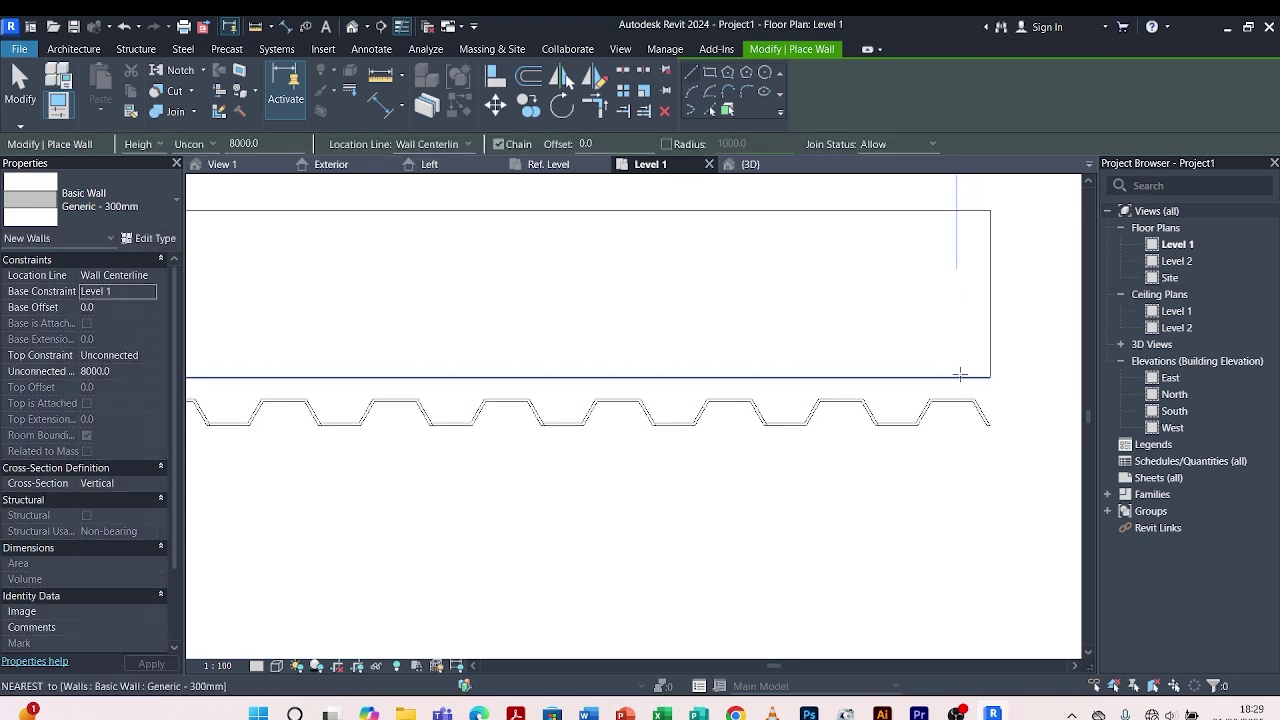
{"action": "key", "text": "Escape"}
{"action": "key", "text": "Escape"}
{"action": "left_click", "coordinate": [940, 378]}
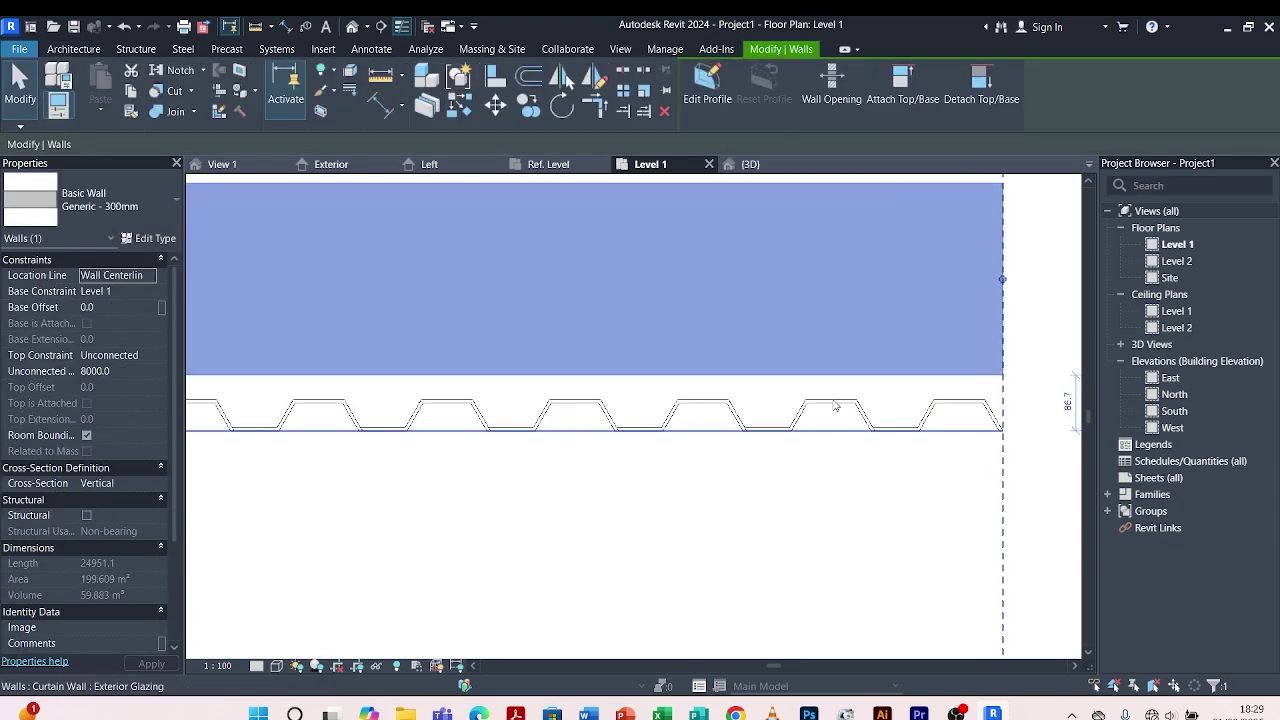
{"action": "scroll", "coordinate": [835, 405], "scroll_direction": "up", "scroll_amount": 2}
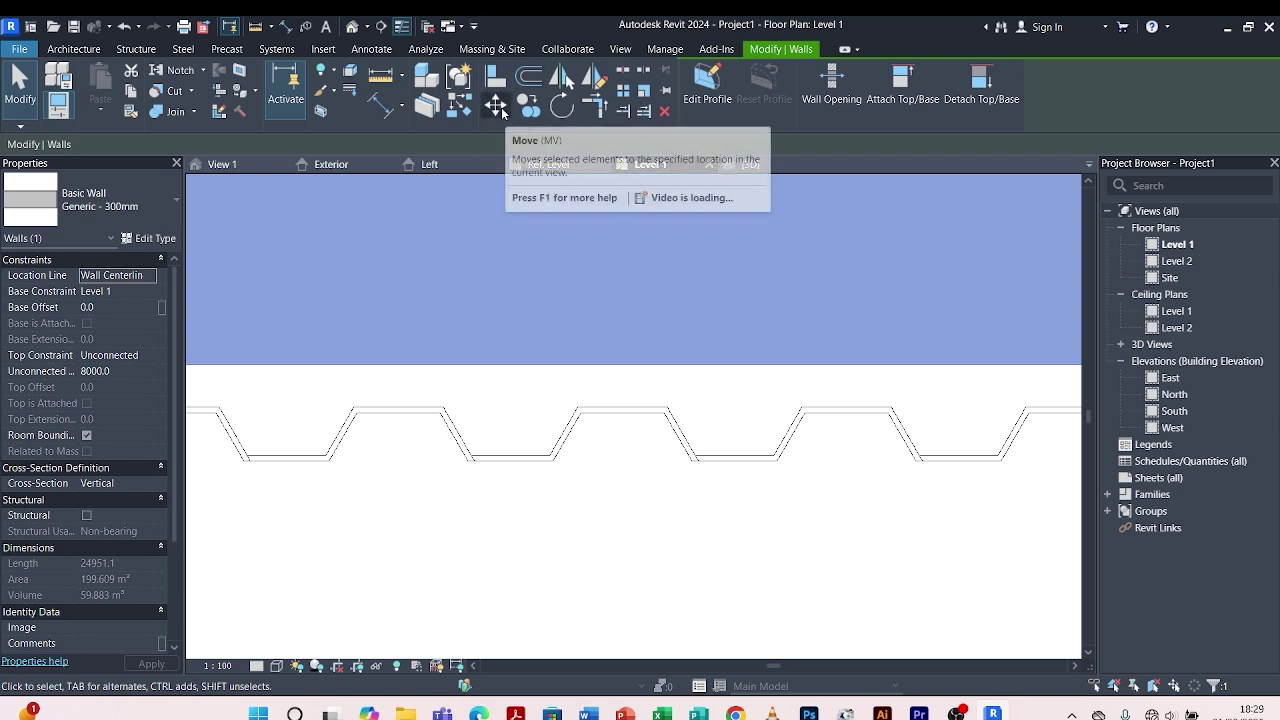
{"action": "left_click", "coordinate": [618, 561]}
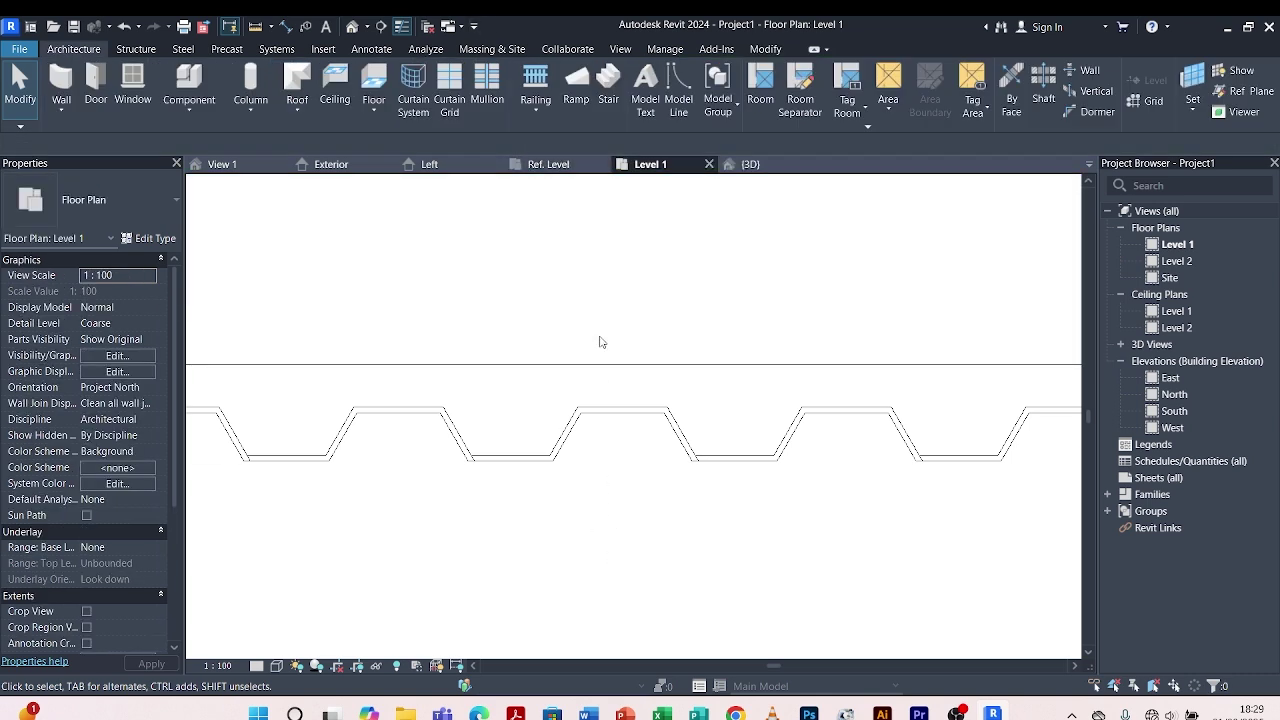
Align the 300 mm wall's cladding-side face with the inner crests of the corrugated panels in plan
{"action": "left_click", "coordinate": [766, 51]}
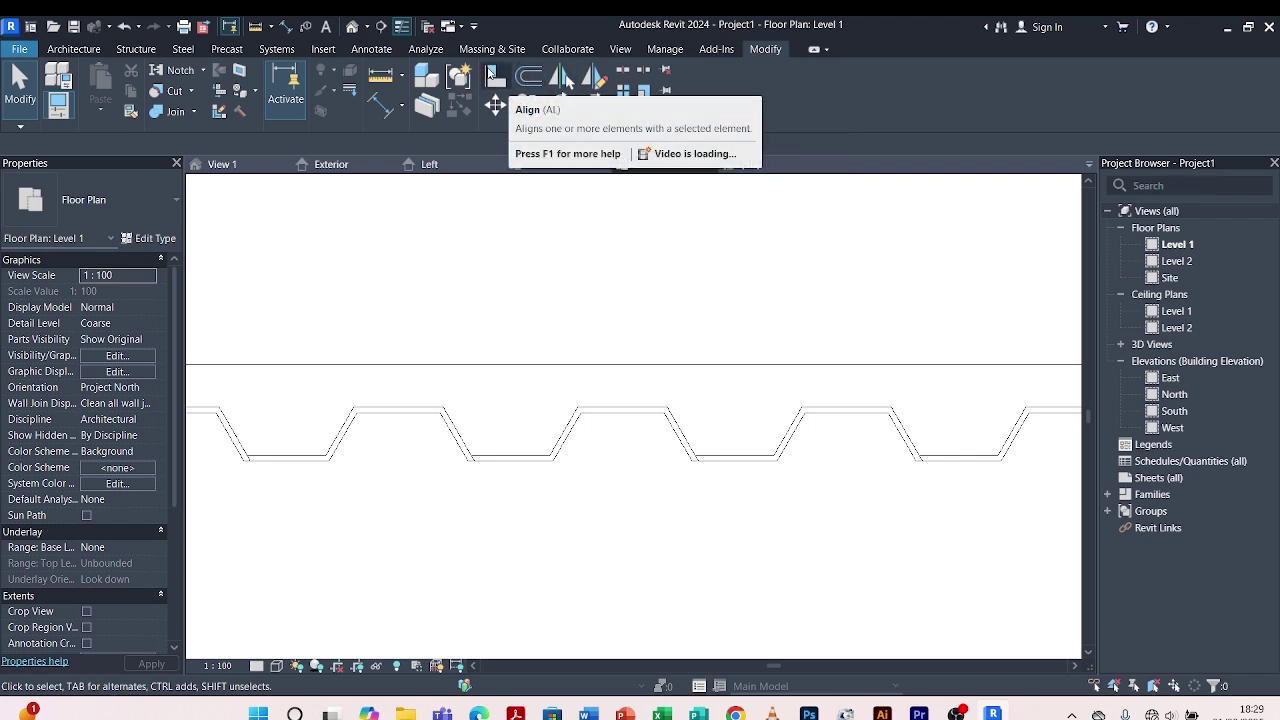
{"action": "left_click", "coordinate": [491, 77]}
{"action": "scroll", "coordinate": [622, 407], "scroll_direction": "up", "scroll_amount": 3}
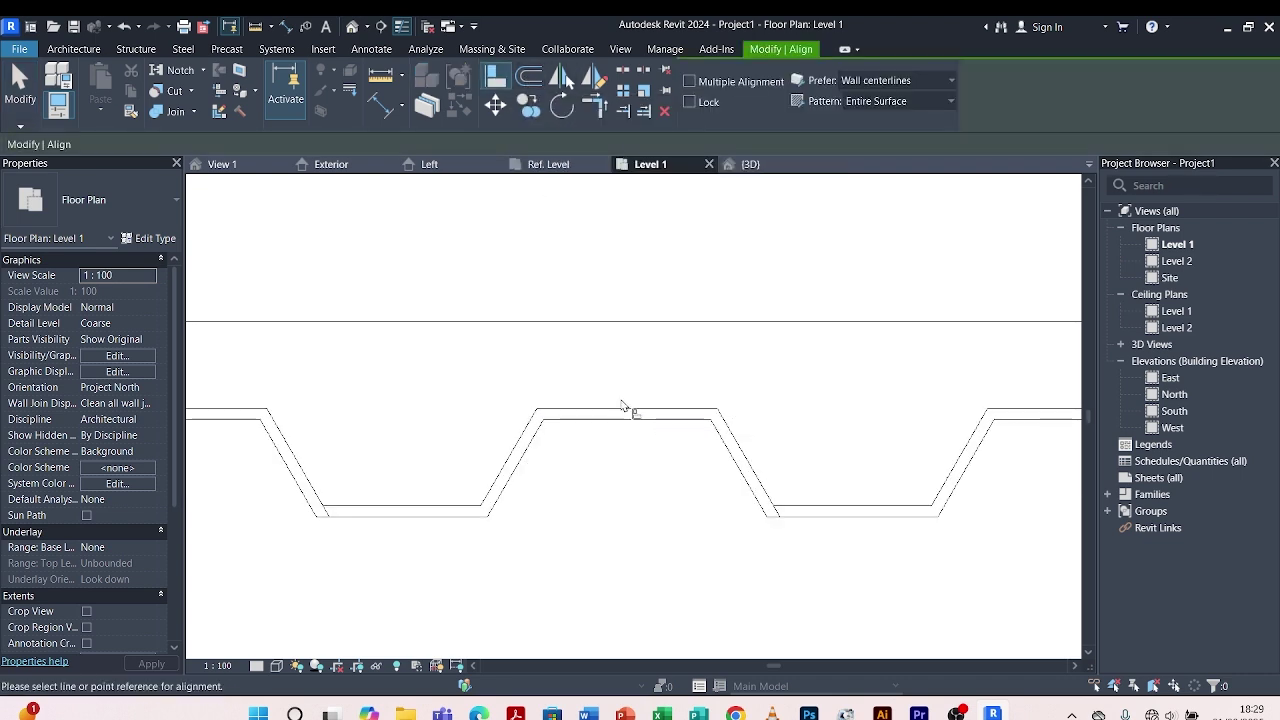
{"action": "left_click", "coordinate": [623, 409]}
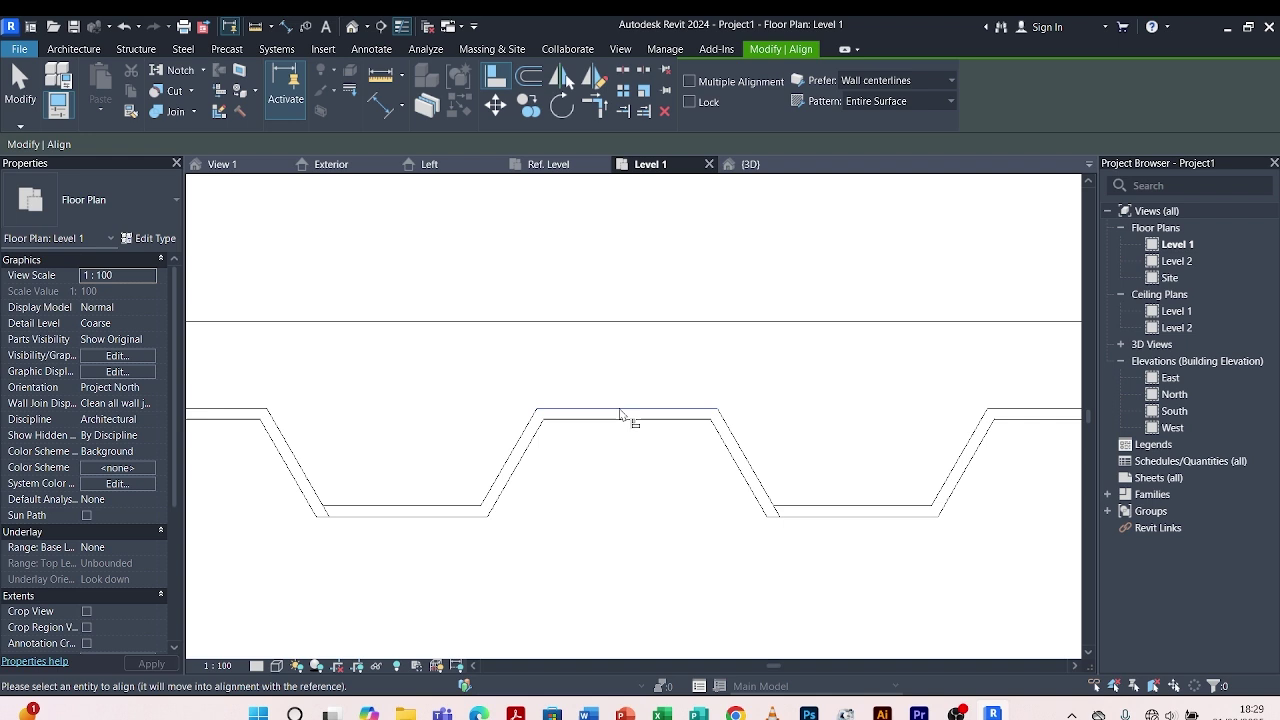
{"action": "left_click", "coordinate": [627, 321]}
{"action": "scroll", "coordinate": [634, 336], "scroll_direction": "down", "scroll_amount": 5}
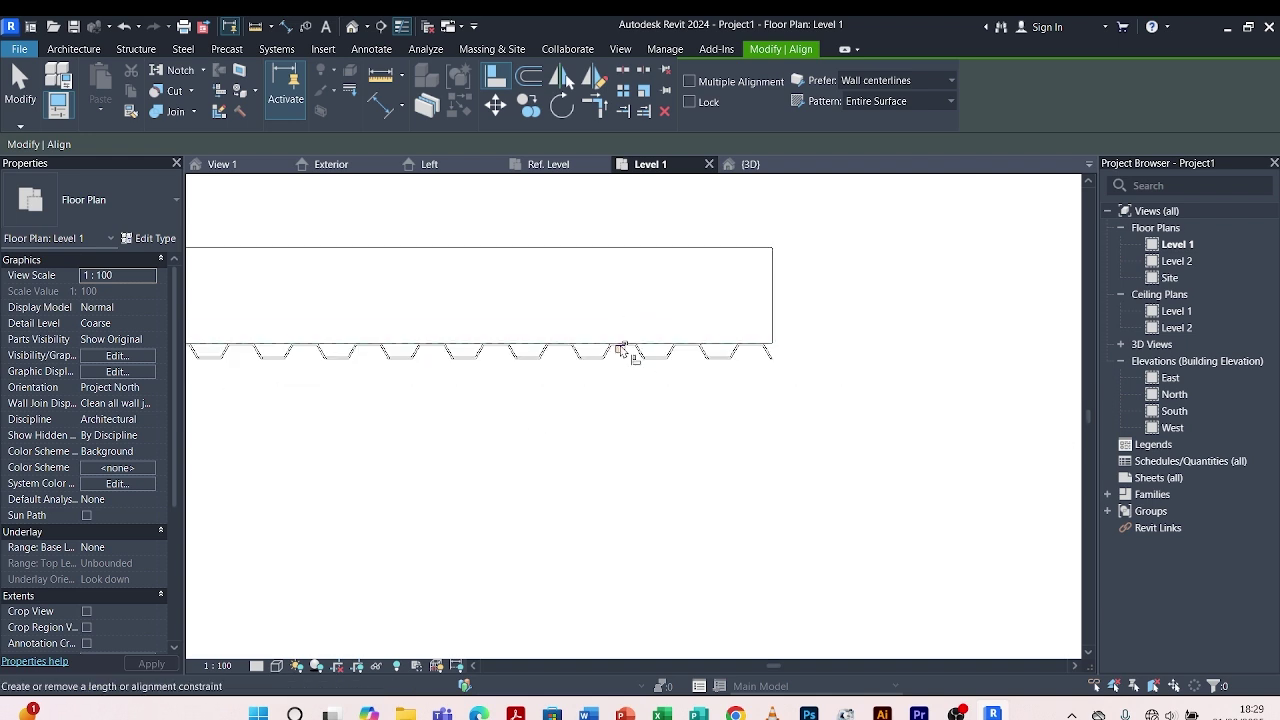
Examine the corrugated cladding against the 300 mm wall in the 3D view, checking both ends, the back face and the lower edge
{"action": "left_click", "coordinate": [770, 166]}
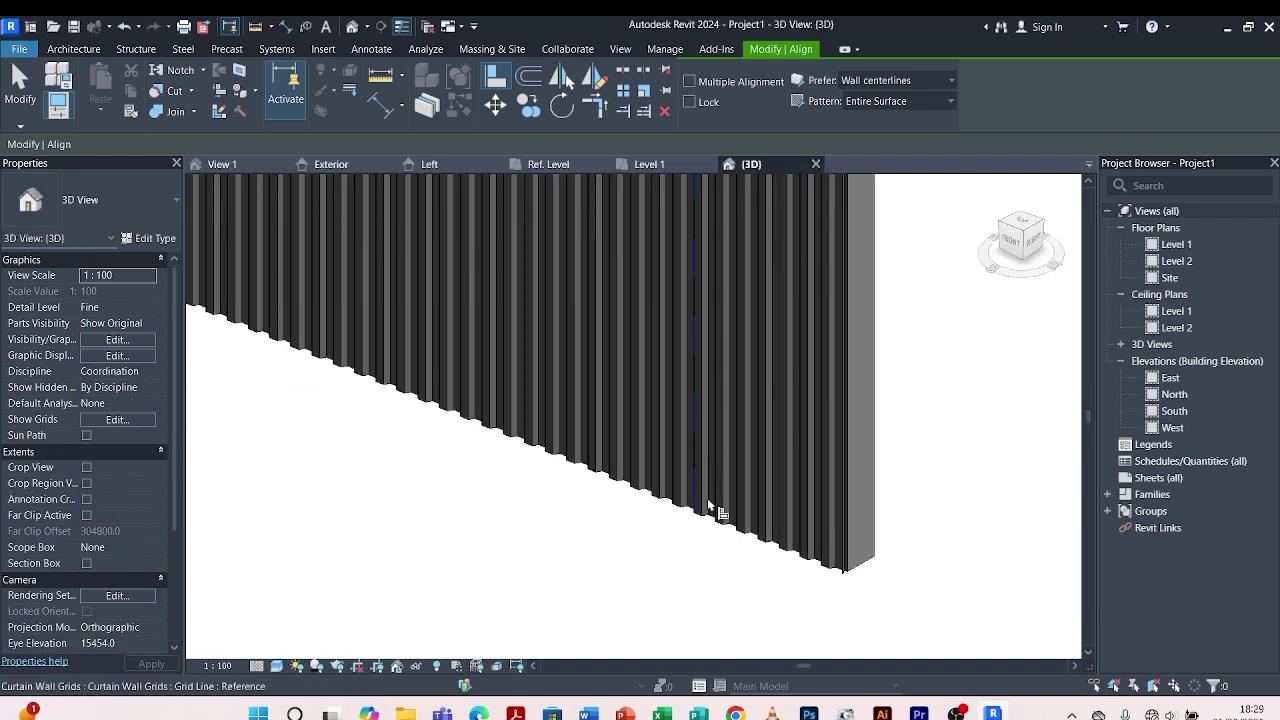
{"action": "middle_click_drag", "start_coordinate": [822, 393], "coordinate": [587, 484], "text": "shift"}
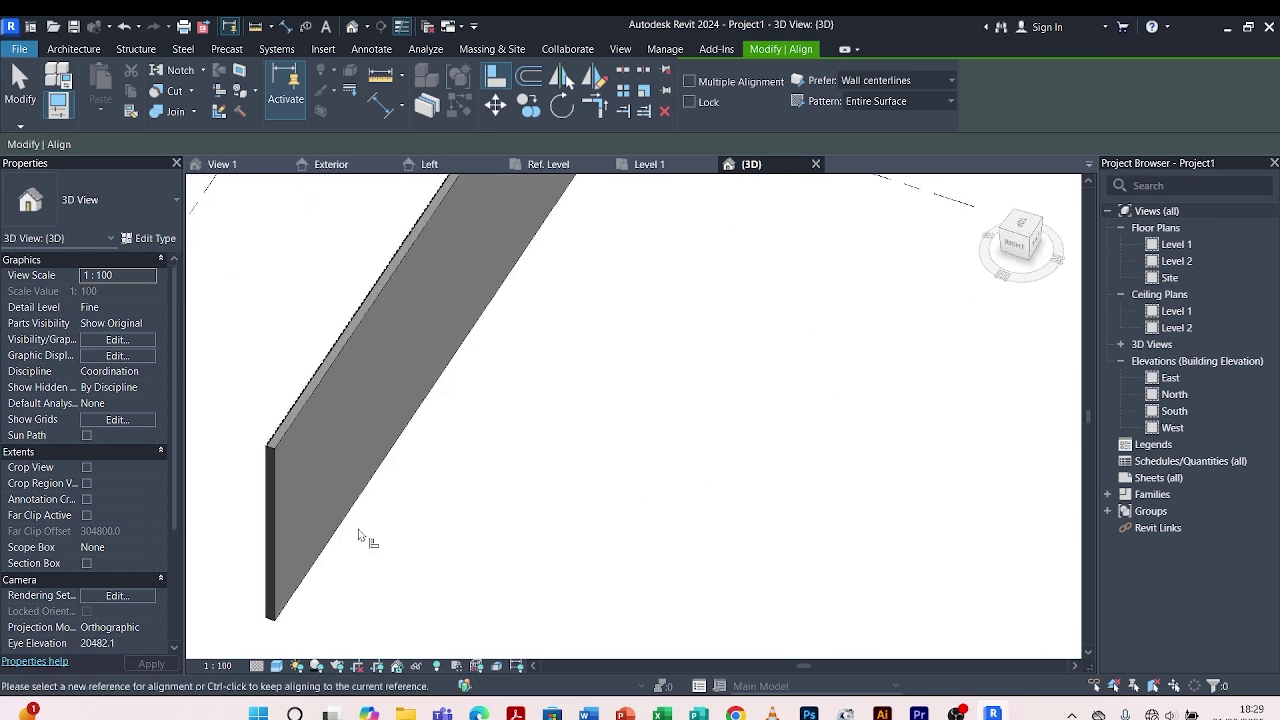
{"action": "middle_click_drag", "start_coordinate": [274, 543], "coordinate": [843, 455], "text": "shift"}
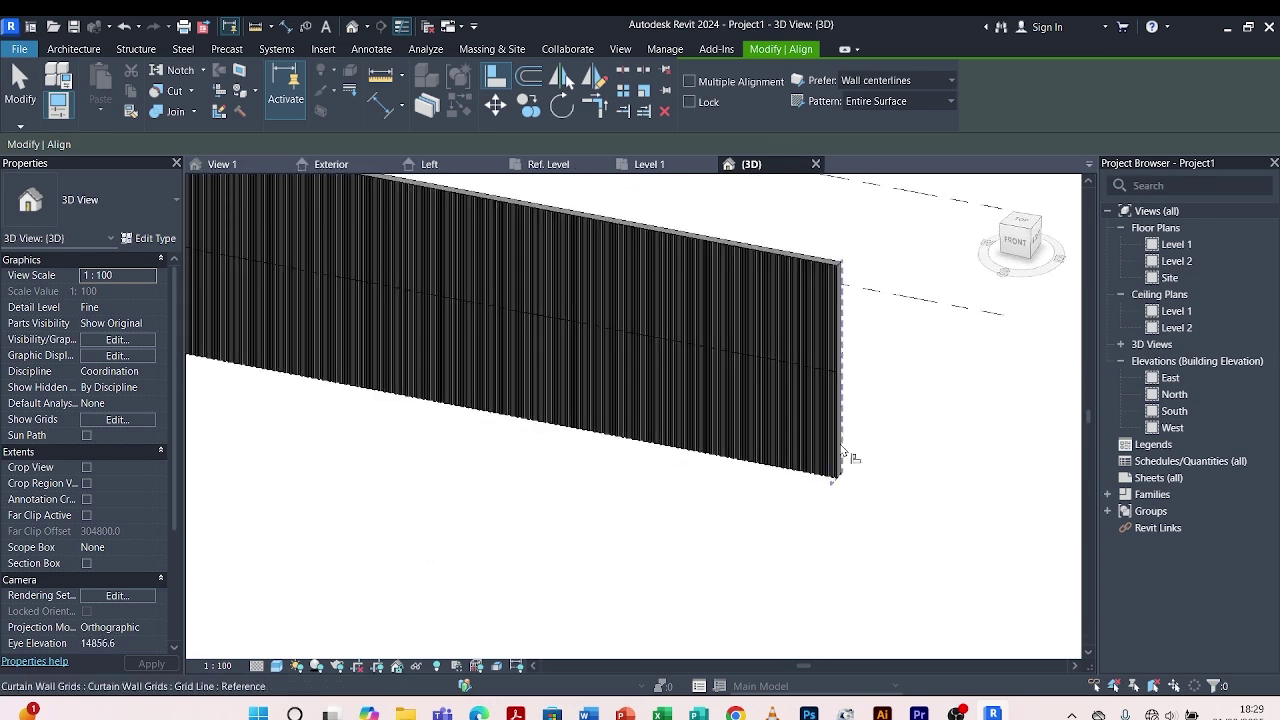
{"action": "scroll", "coordinate": [829, 486], "scroll_direction": "up", "scroll_amount": 6}
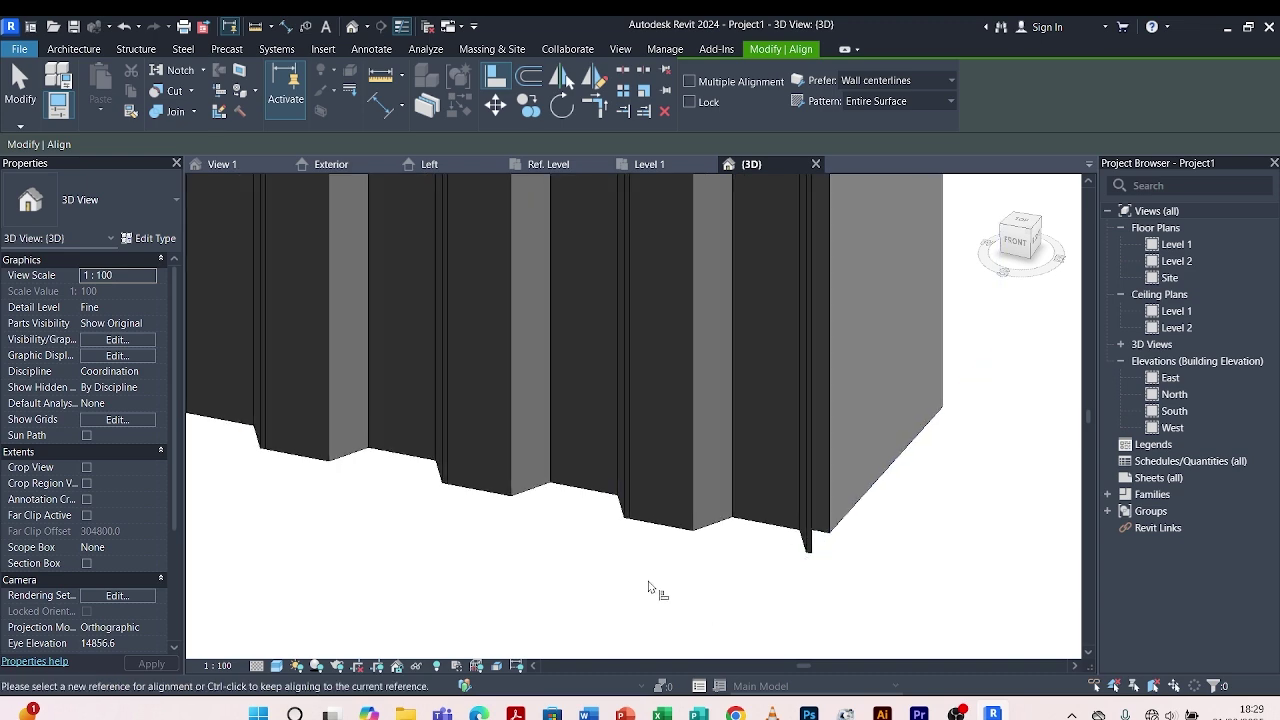
{"action": "scroll", "coordinate": [749, 506], "scroll_direction": "down", "scroll_amount": 6}
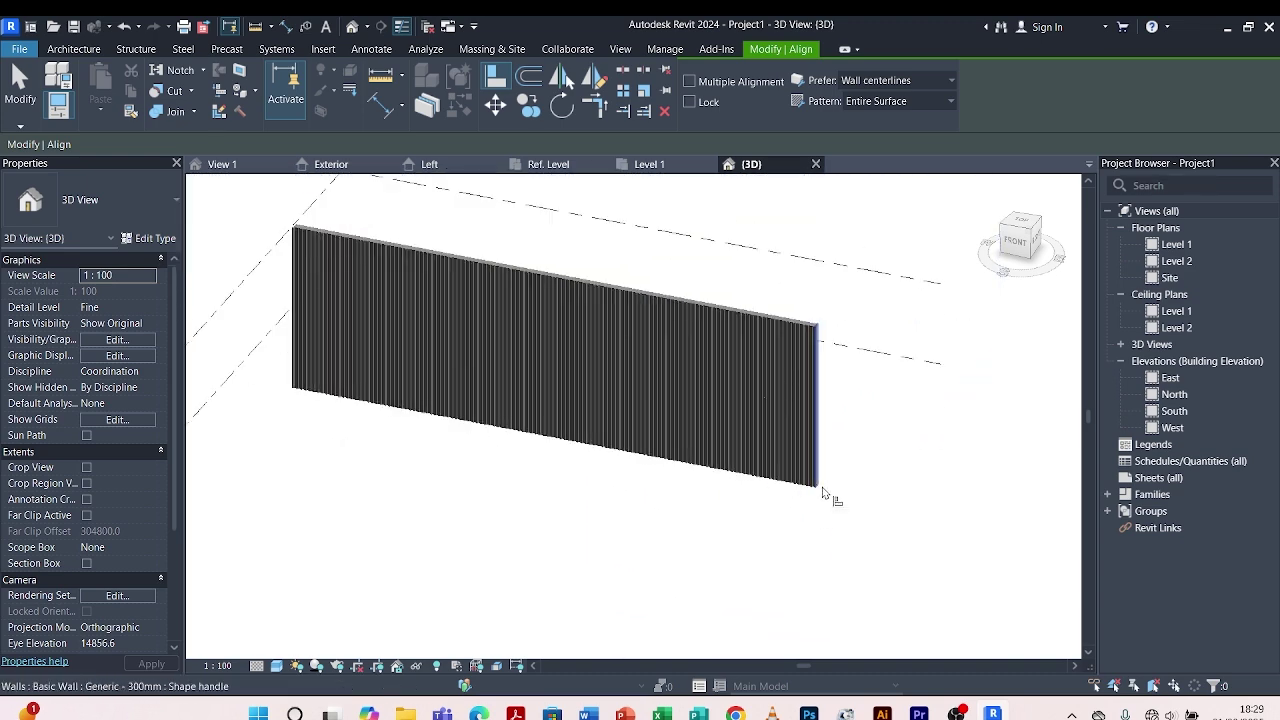
{"action": "middle_click_drag", "start_coordinate": [400, 491], "coordinate": [676, 481], "text": "shift"}
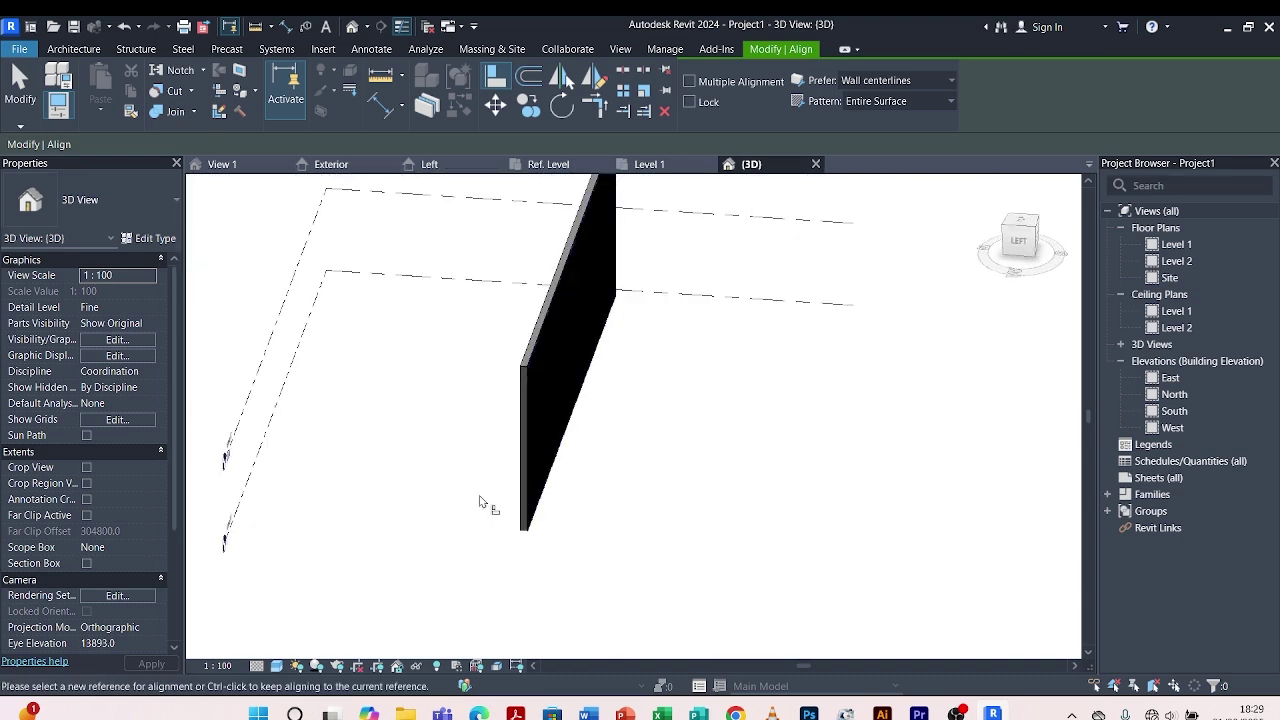
{"action": "mouse_move", "coordinate": [480, 502]}
{"action": "middle_mouse_down", "text": "shift"}
{"action": "mouse_move", "coordinate": [606, 509]}
{"action": "mouse_move", "coordinate": [751, 551]}
{"action": "mouse_move", "coordinate": [851, 537]}
{"action": "mouse_move", "coordinate": [657, 534]}
{"action": "mouse_move", "coordinate": [471, 486]}
{"action": "middle_mouse_up", "text": "shift"}
{"action": "scroll", "coordinate": [549, 541], "scroll_direction": "up", "scroll_amount": 2}
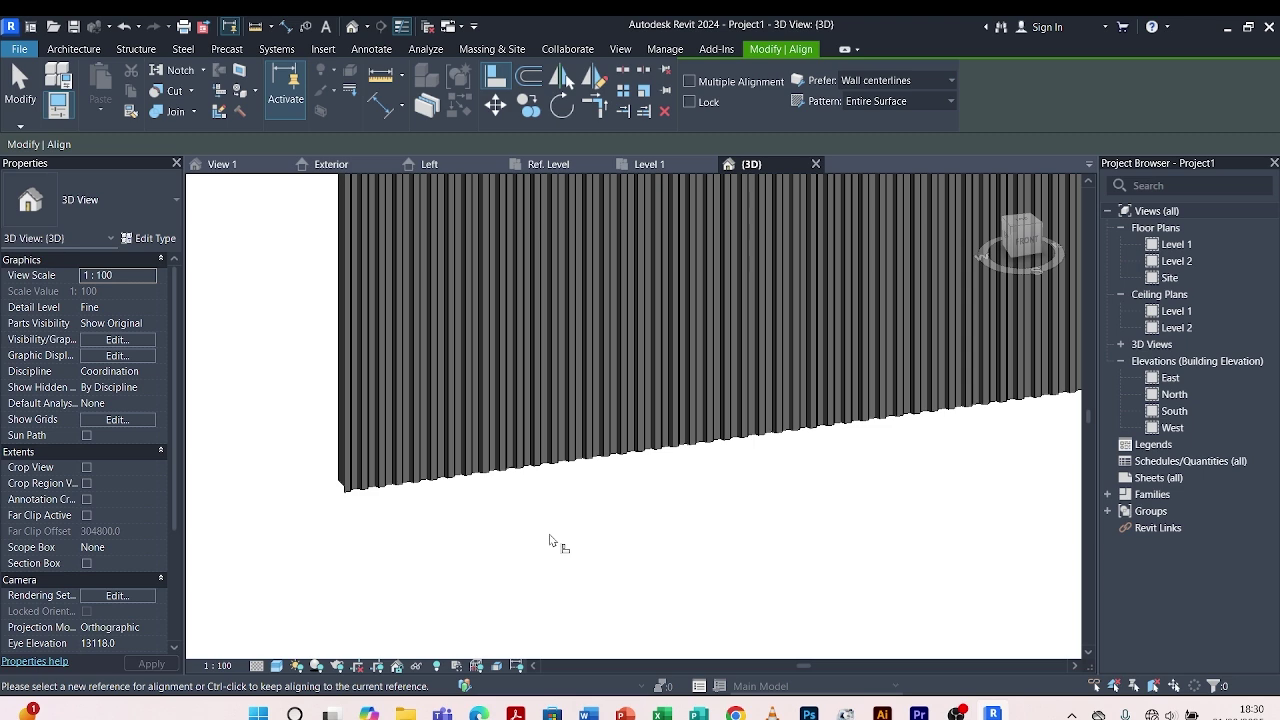
{"action": "scroll", "coordinate": [490, 531], "scroll_direction": "down", "scroll_amount": 3}
{"action": "middle_click_drag", "start_coordinate": [486, 531], "coordinate": [500, 557], "text": "shift"}
{"action": "key", "text": "Escape"}
{"action": "scroll", "coordinate": [600, 557], "scroll_direction": "up", "scroll_amount": 4}
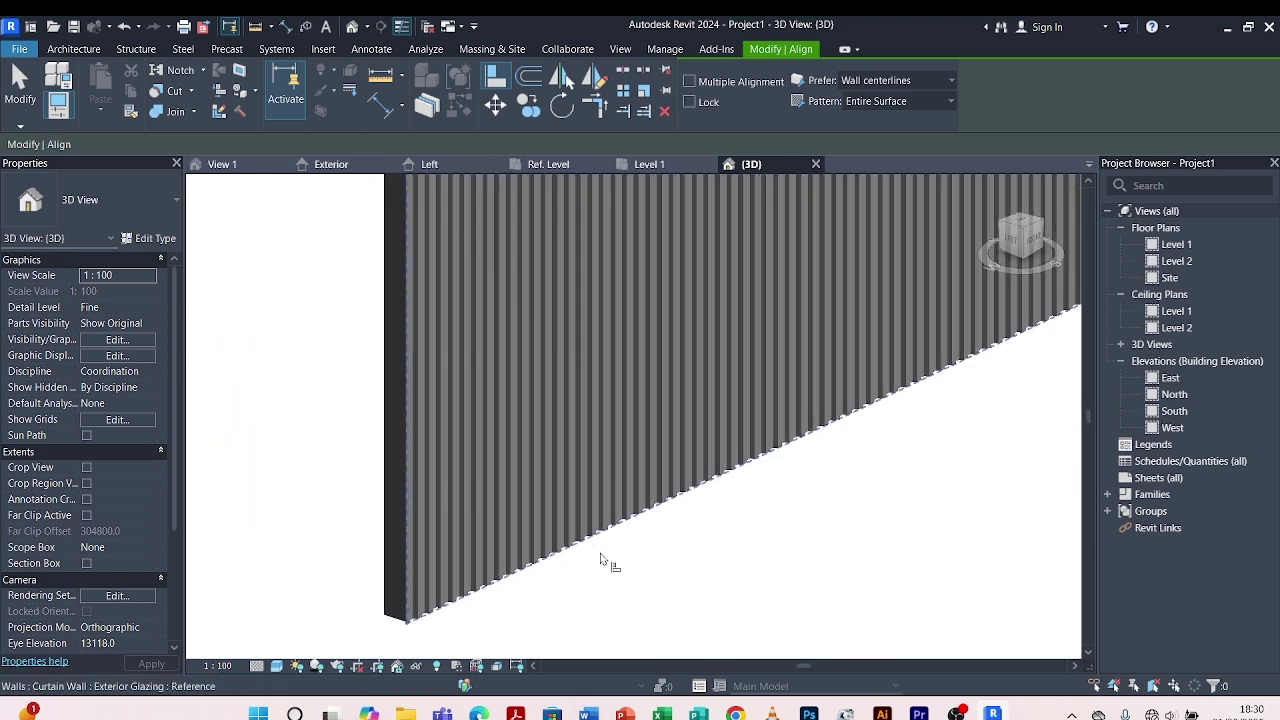
{"action": "key", "text": "Escape"}
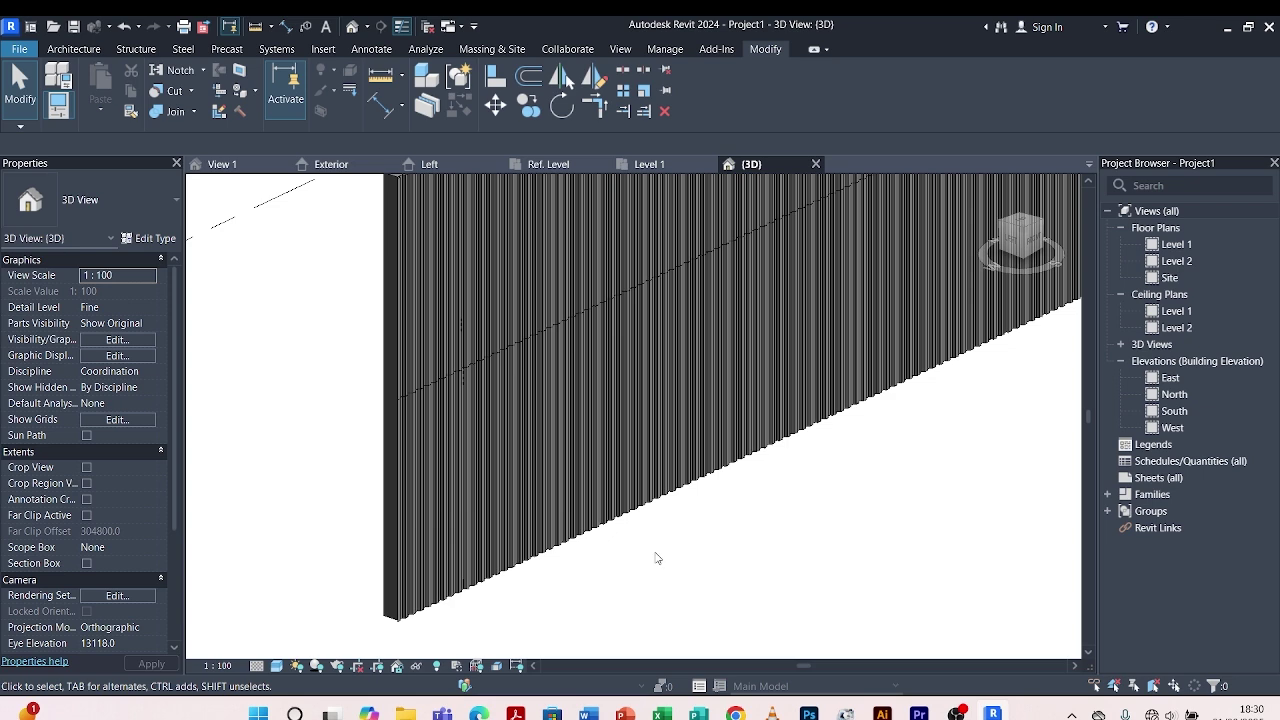
{"action": "scroll", "coordinate": [656, 558], "scroll_direction": "down", "scroll_amount": 5}
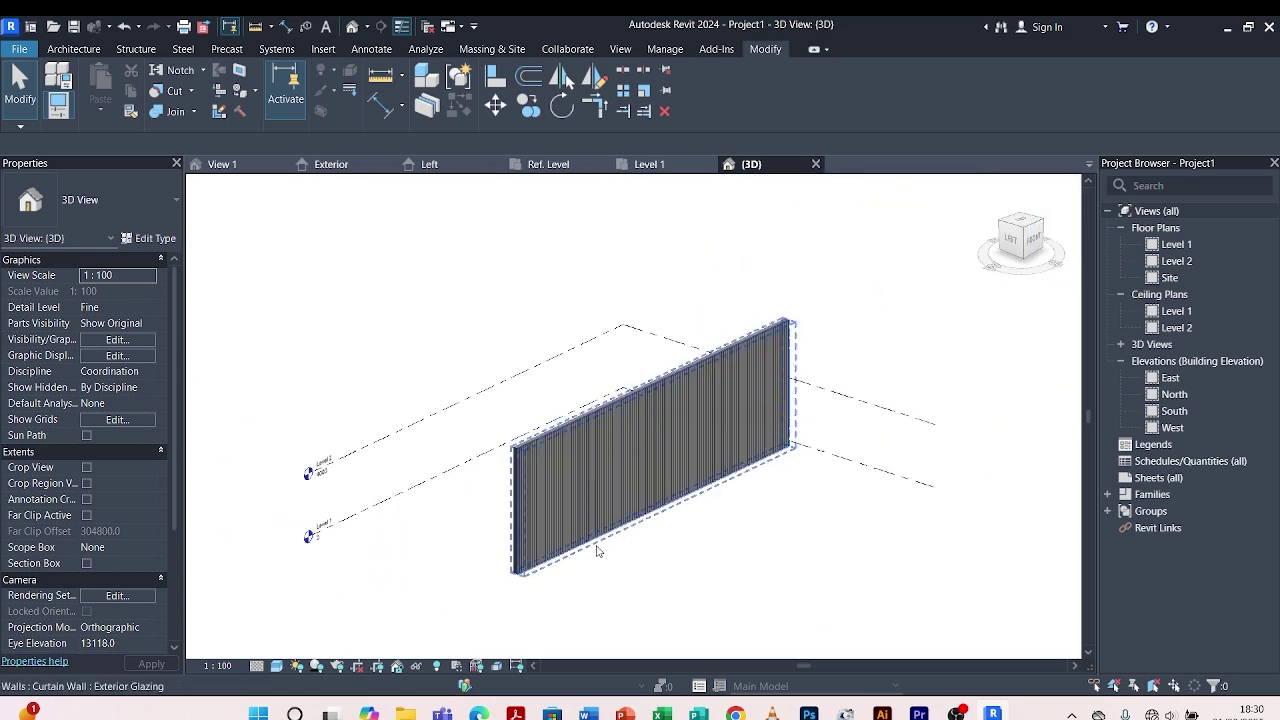